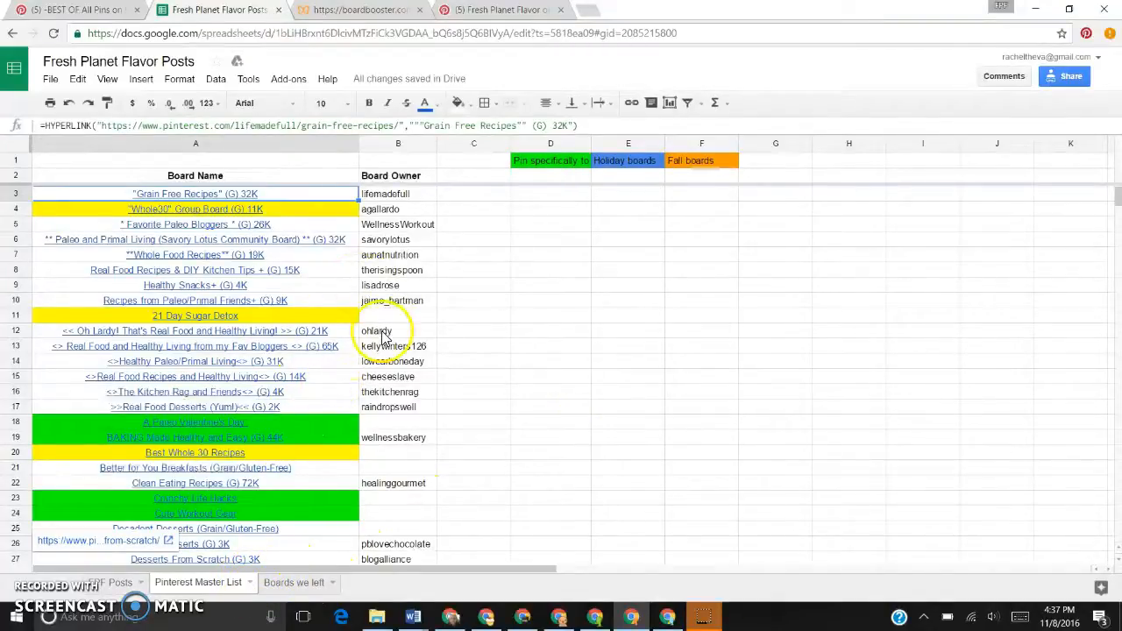
# Step: Examine the board names, board owners and colour coding throughout the Pinterest Master List sheet
pyautogui.click(335, 197)
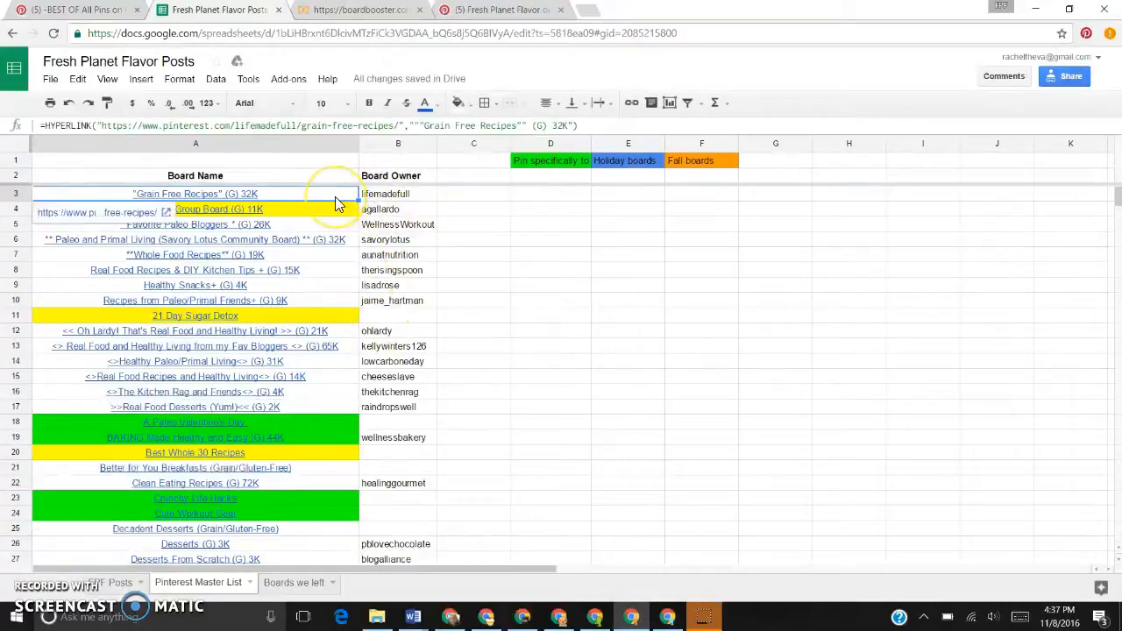
pyautogui.click(376, 200)
pyautogui.click(393, 197)
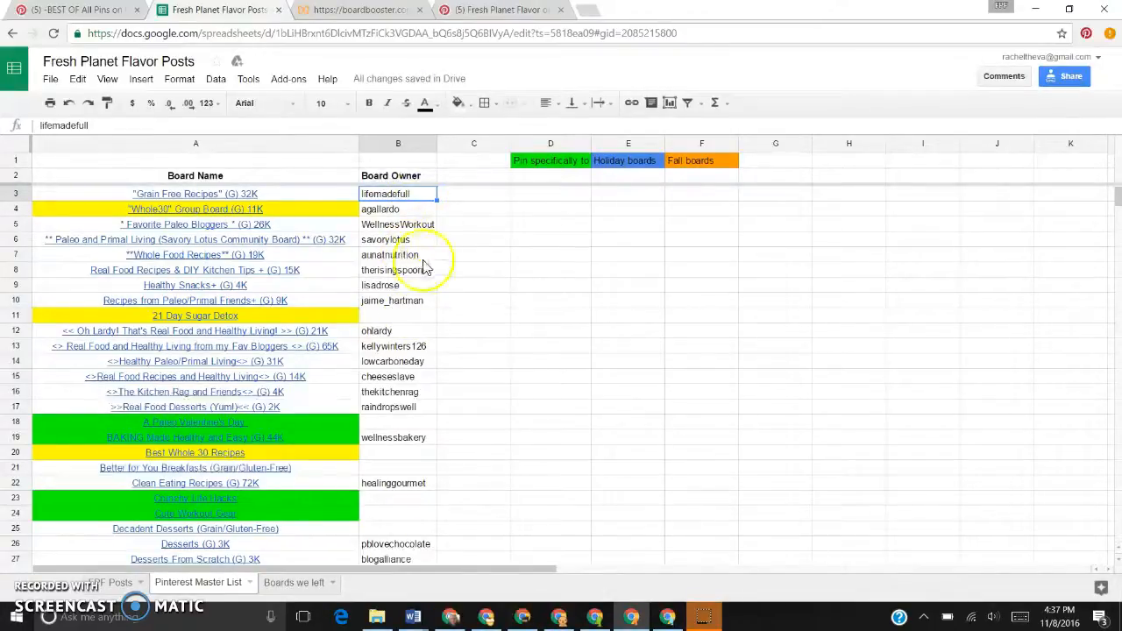
pyautogui.click(342, 319)
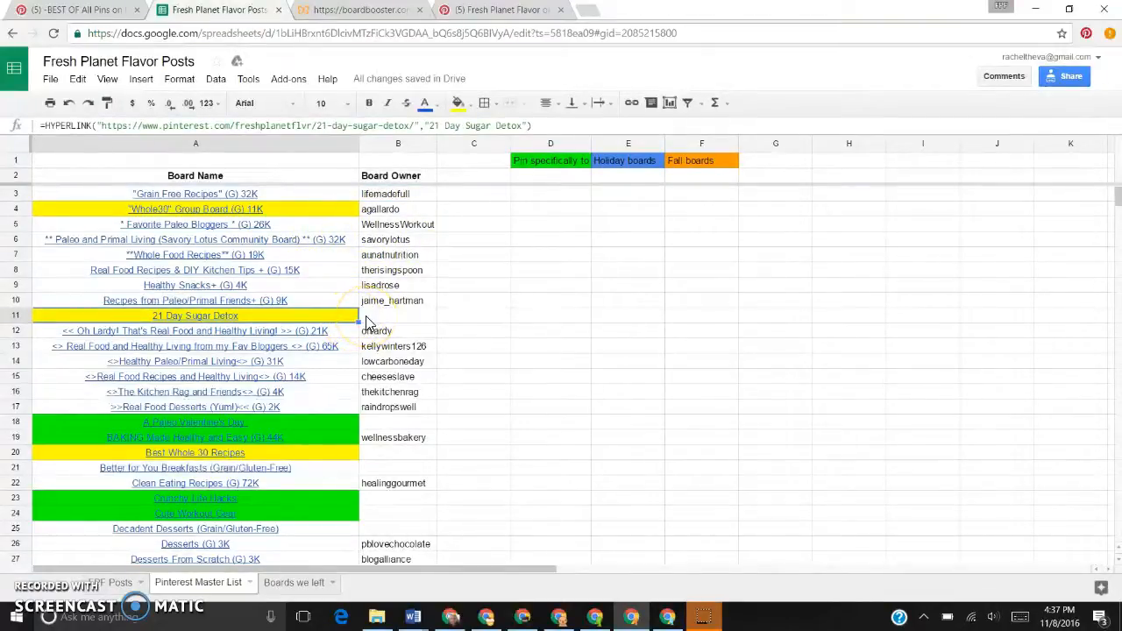
pyautogui.click(378, 321)
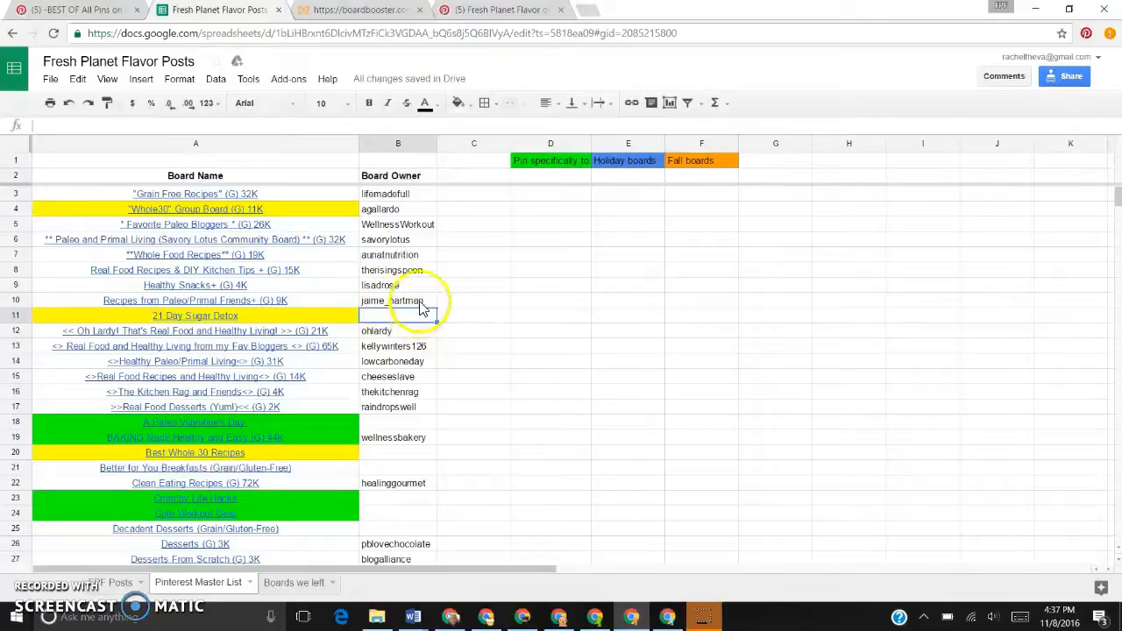
pyautogui.scroll(-5, 395, 290)
pyautogui.scroll(5, 394, 291)
pyautogui.scroll(-10, 395, 289)
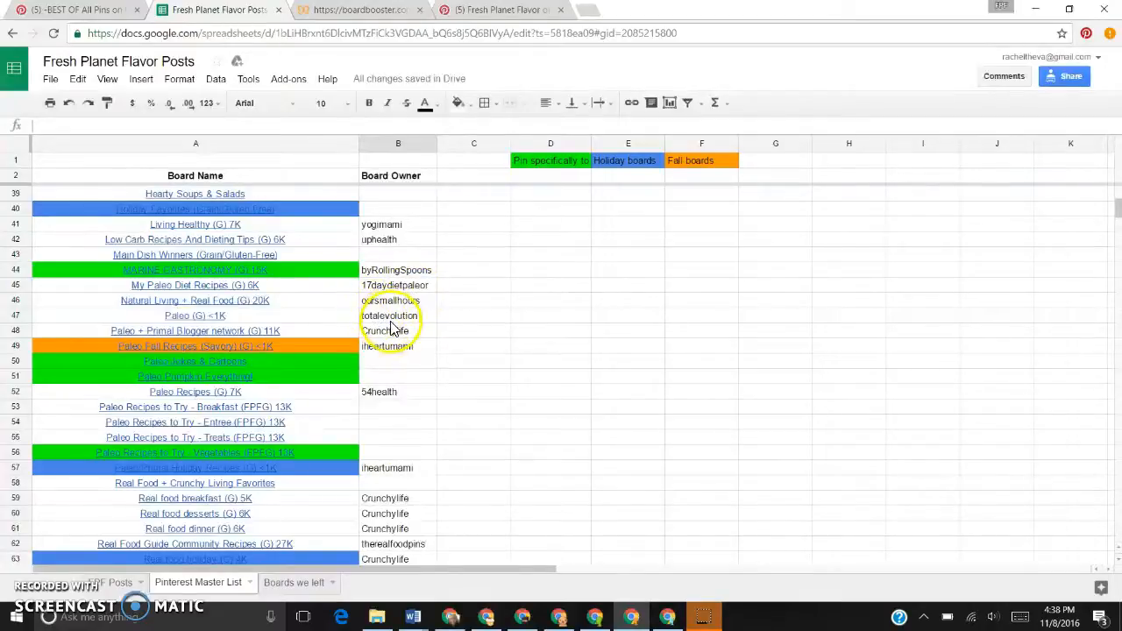
pyautogui.scroll(-10, 391, 330)
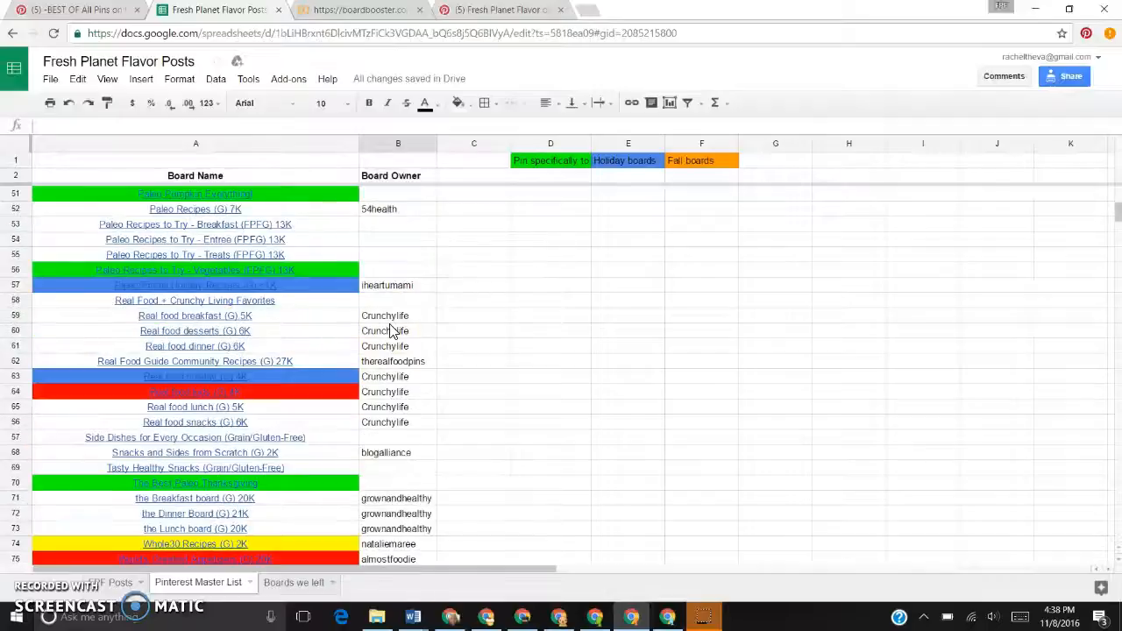
pyautogui.scroll(8, 392, 330)
pyautogui.scroll(14, 392, 330)
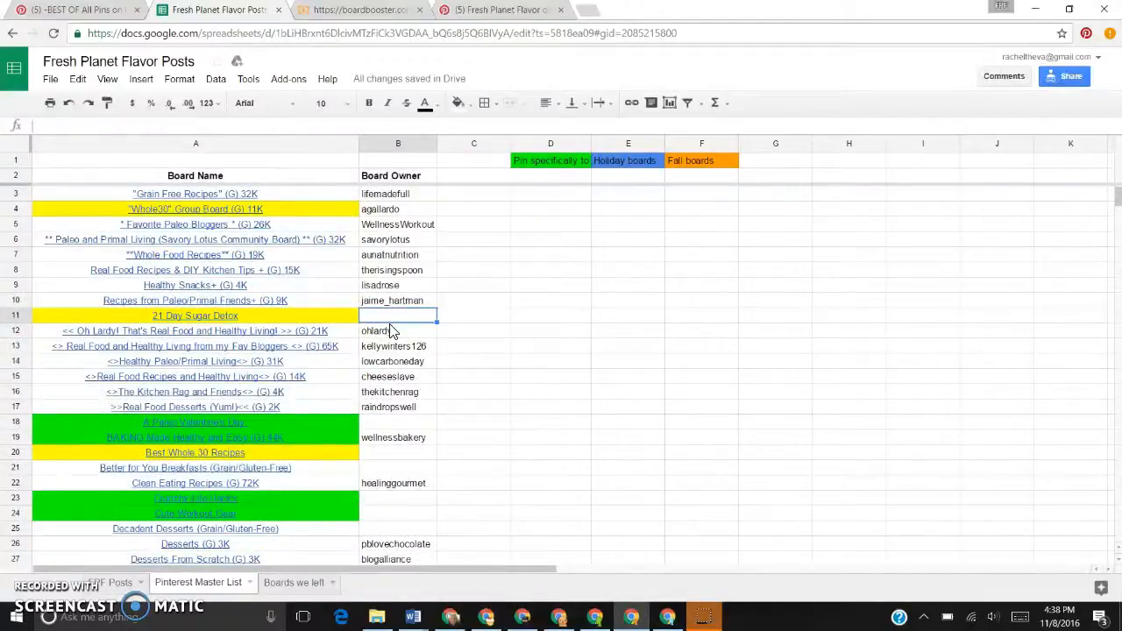
pyautogui.rightClick(24, 197)
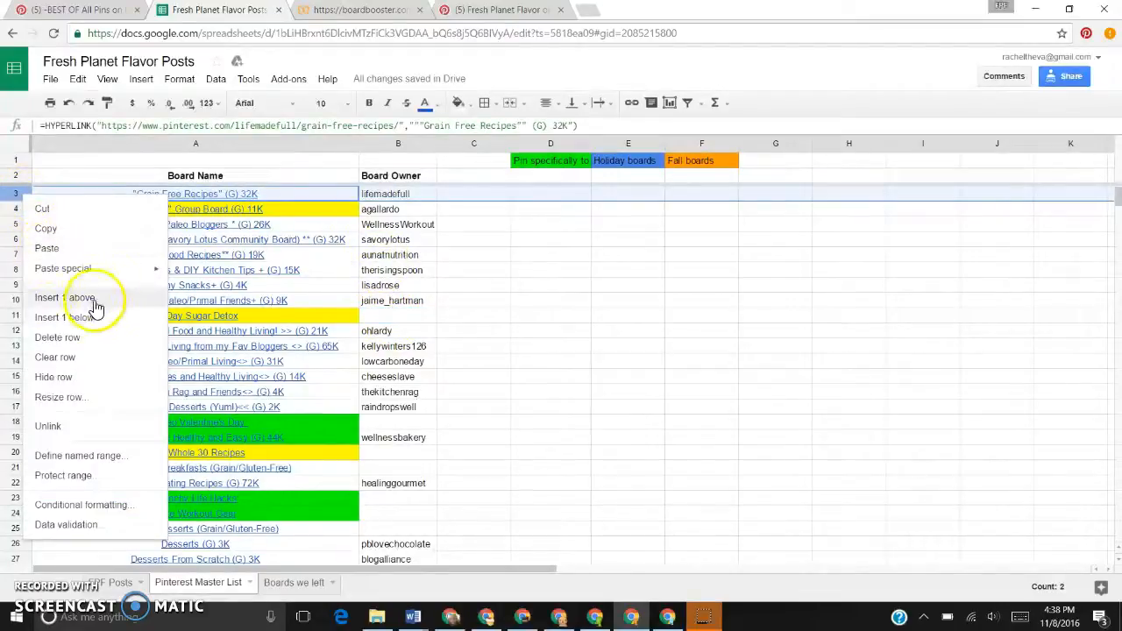
pyautogui.click(386, 194)
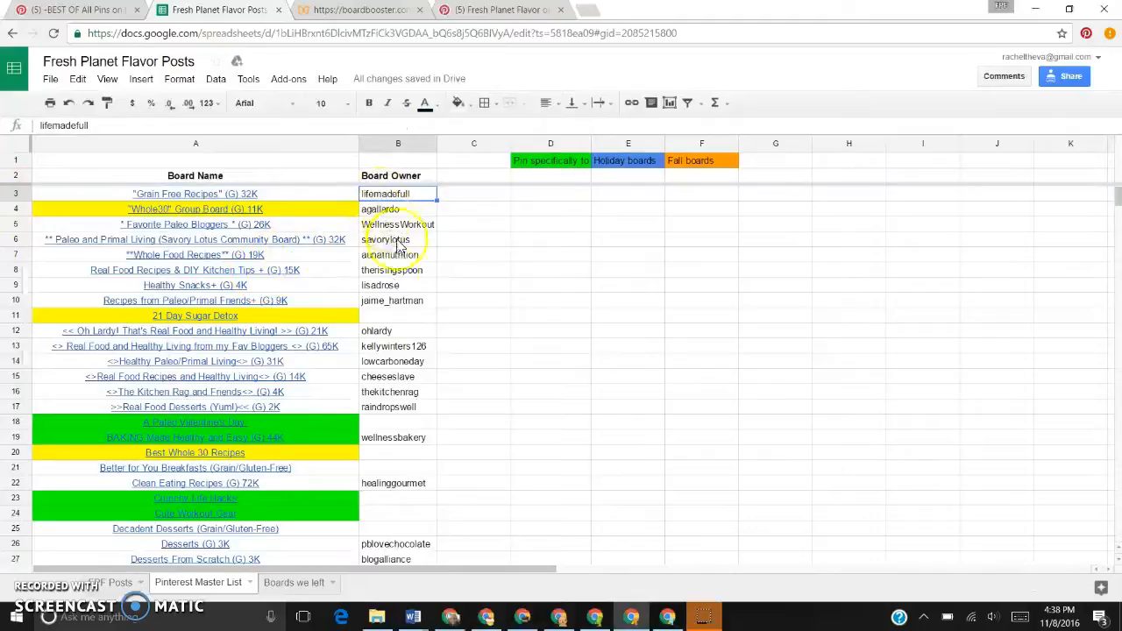
# Step: Open the linked Pinterest board of "Grain Free Recipes" (G) 32K from row 3, and close its page
pyautogui.click(243, 194)
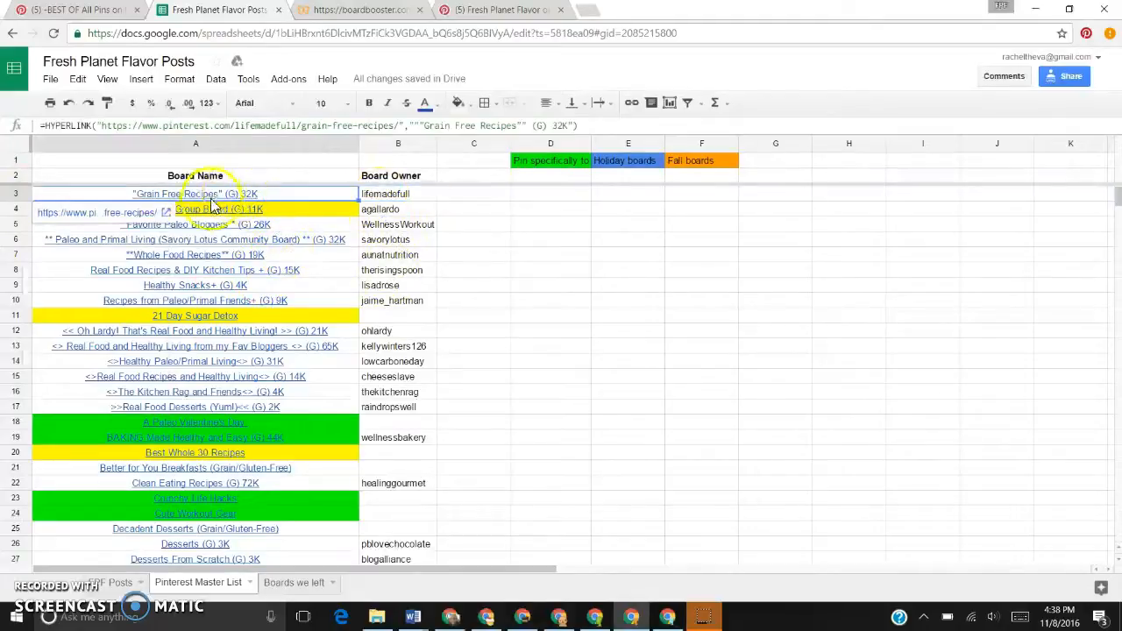
pyautogui.click(154, 216)
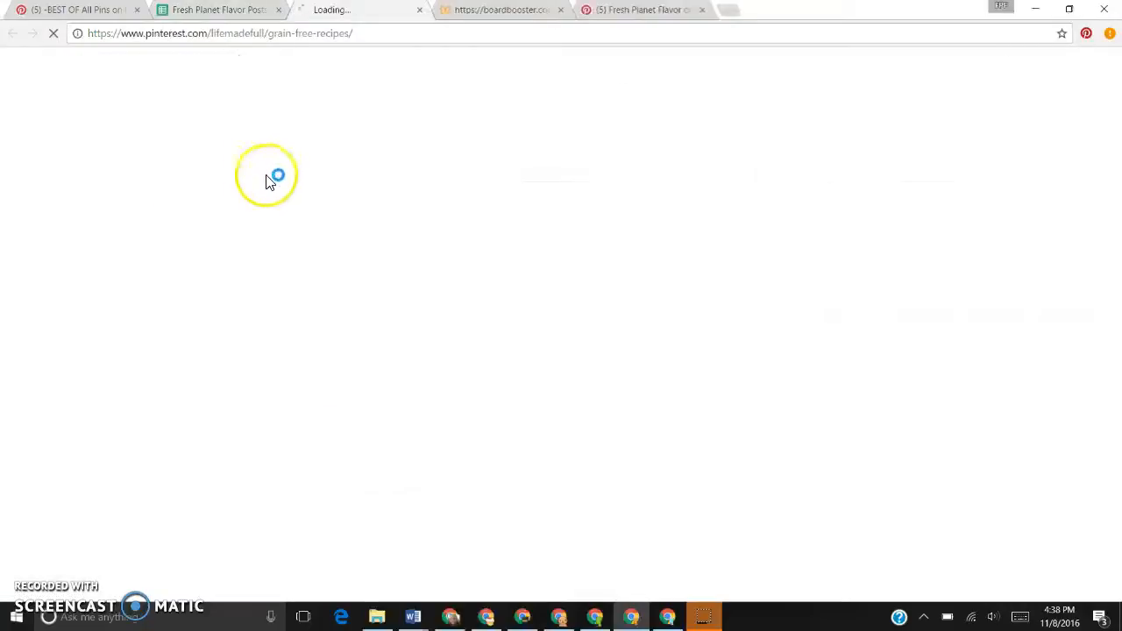
pyautogui.click(420, 11)
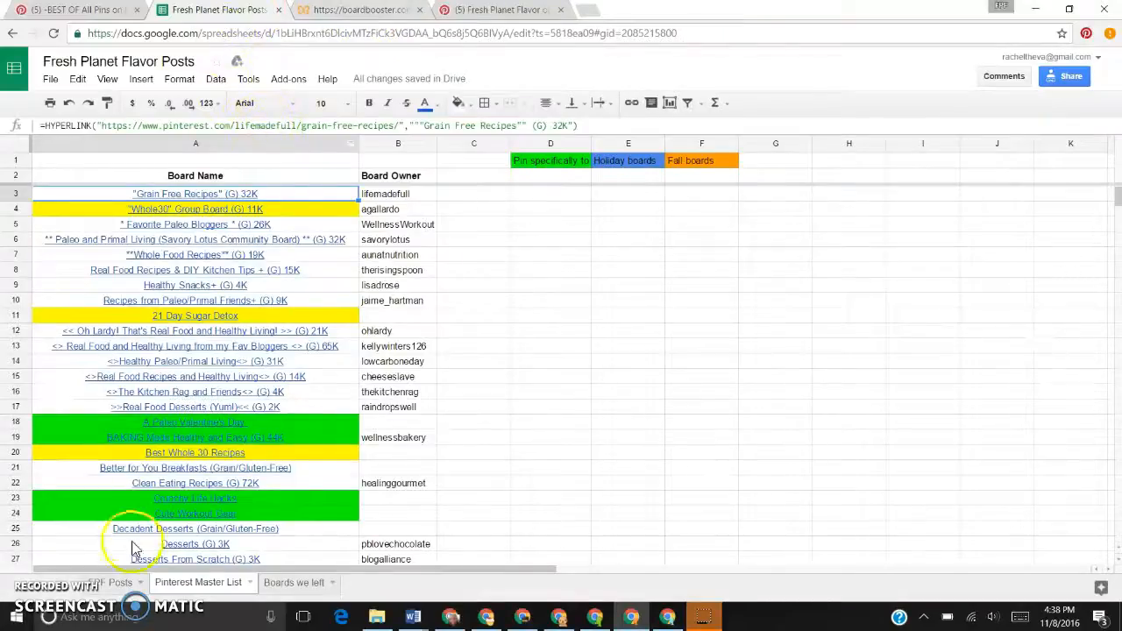
# Step: Review the posts and their categories on the FPF Posts sheet, and view the Boards we left sheet
pyautogui.click(111, 584)
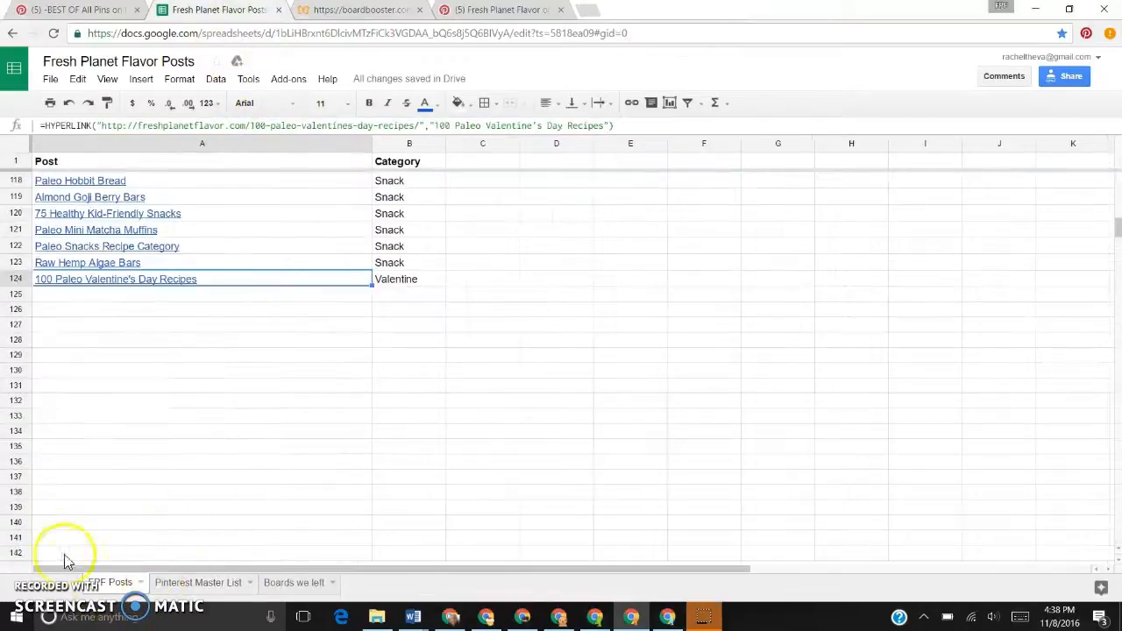
pyautogui.scroll(5, 311, 428)
pyautogui.scroll(20, 308, 427)
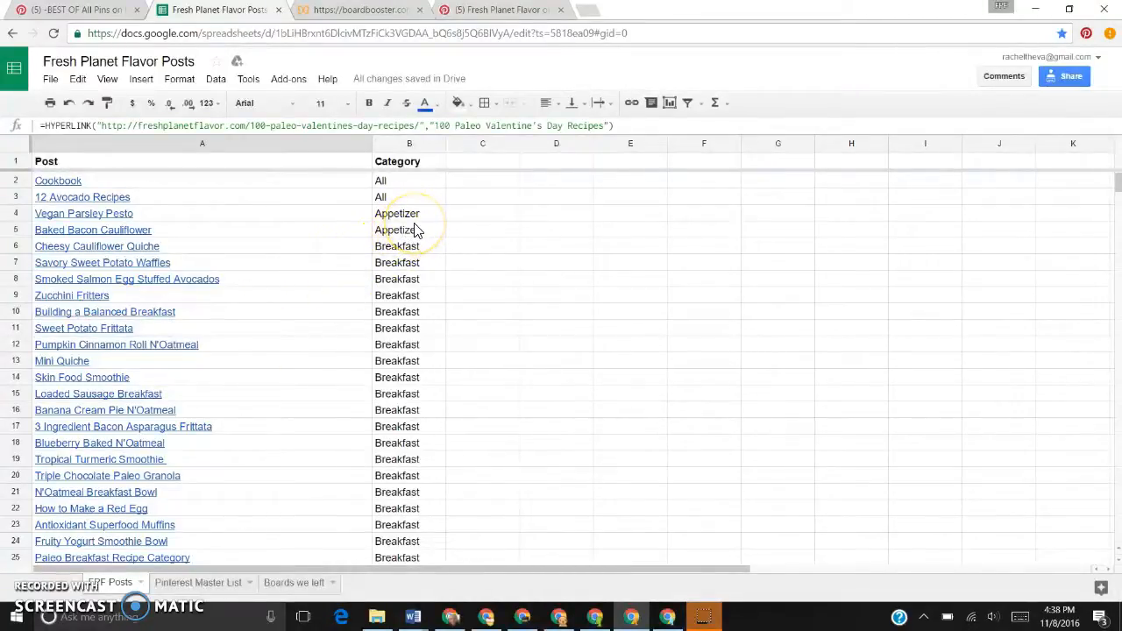
pyautogui.scroll(-10, 415, 230)
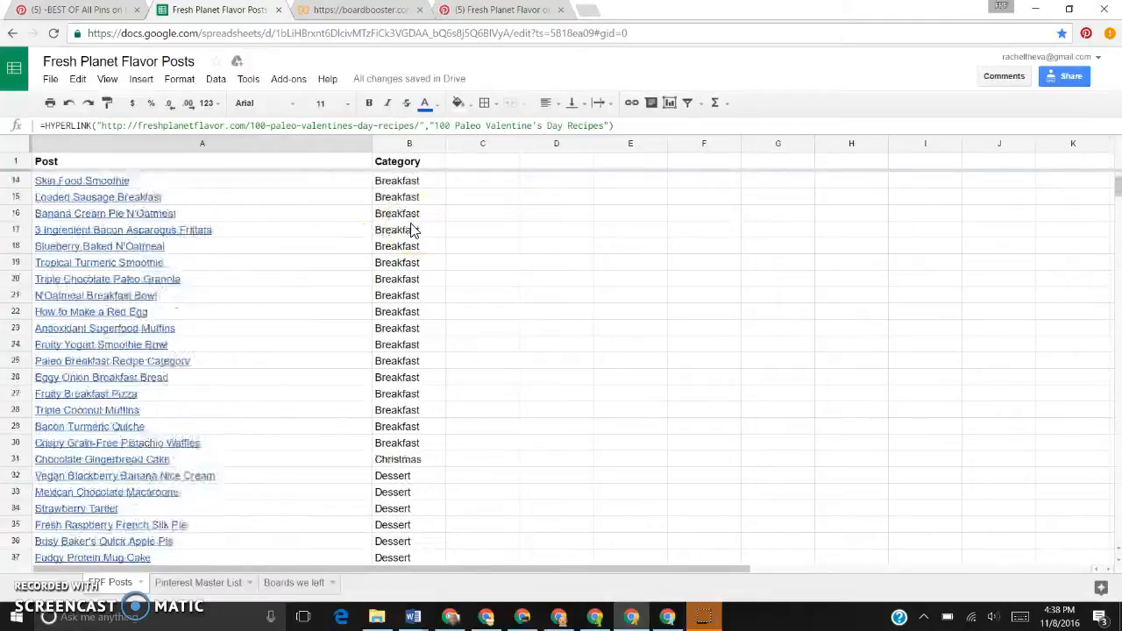
pyautogui.scroll(-5, 415, 229)
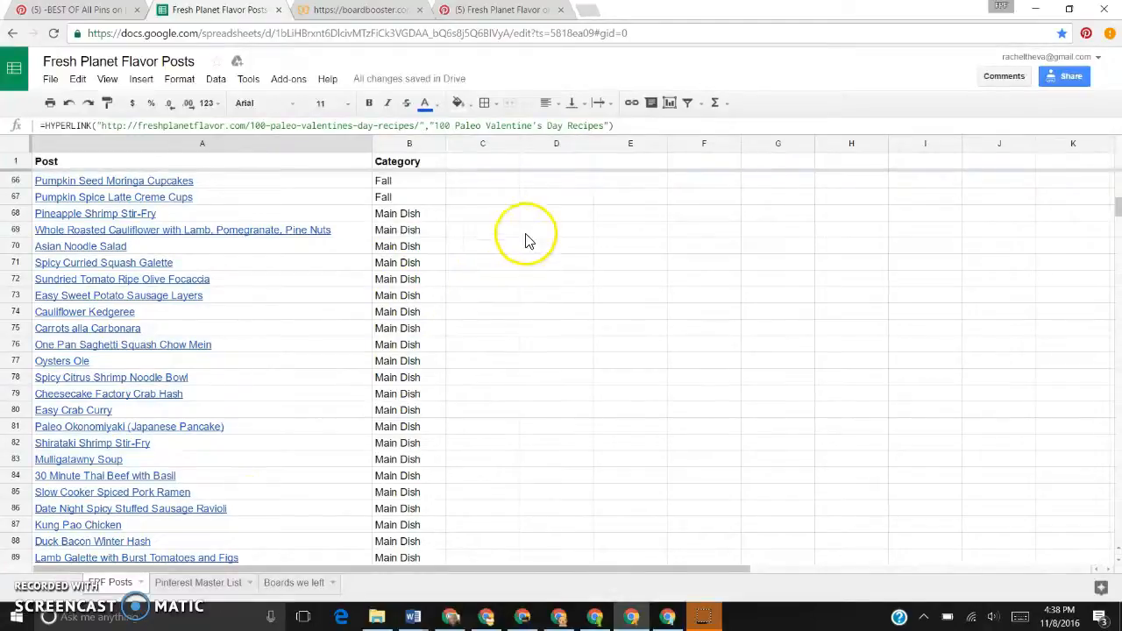
pyautogui.click(314, 582)
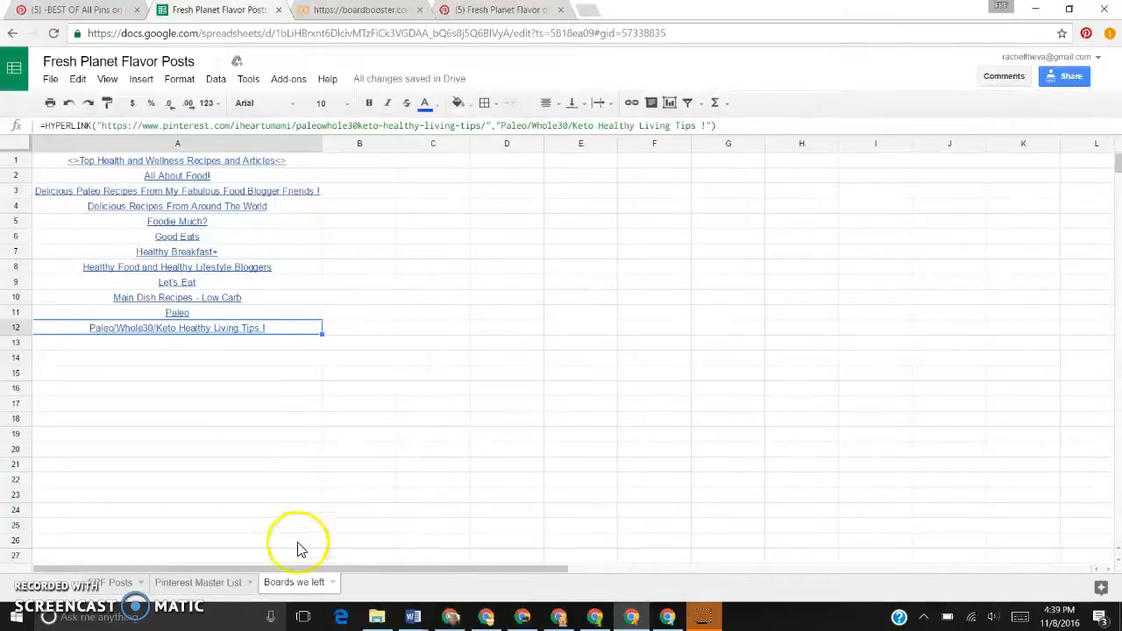
# Step: Look through the colour-coded and uncoloured boards in the Pinterest Master List down to the Paleo (G) <1K row
pyautogui.click(210, 582)
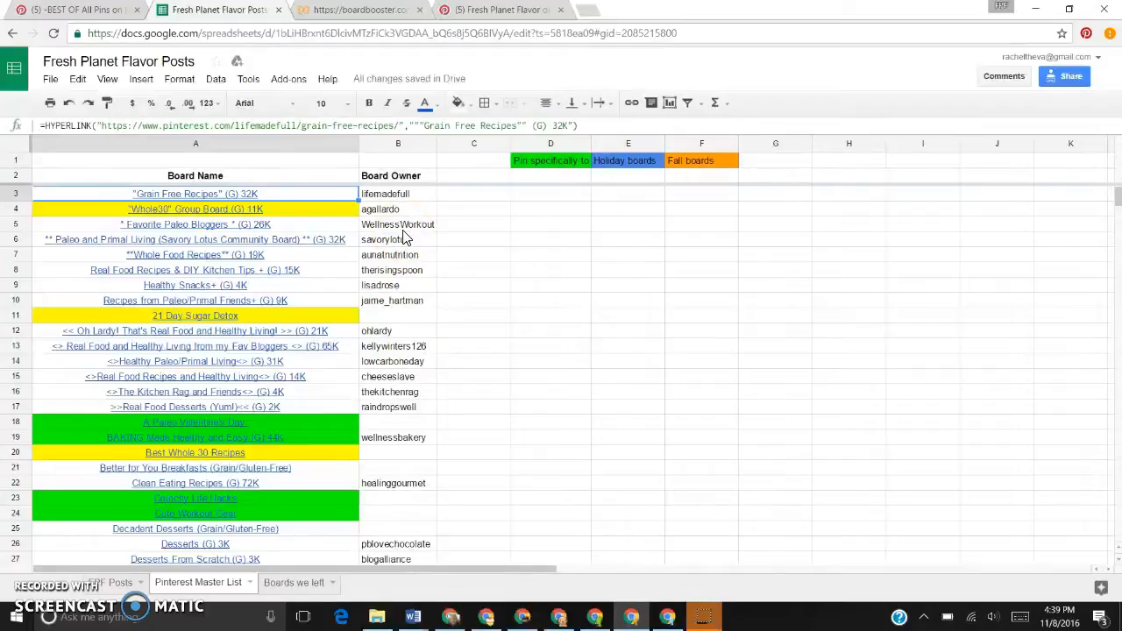
pyautogui.scroll(-2, 436, 390)
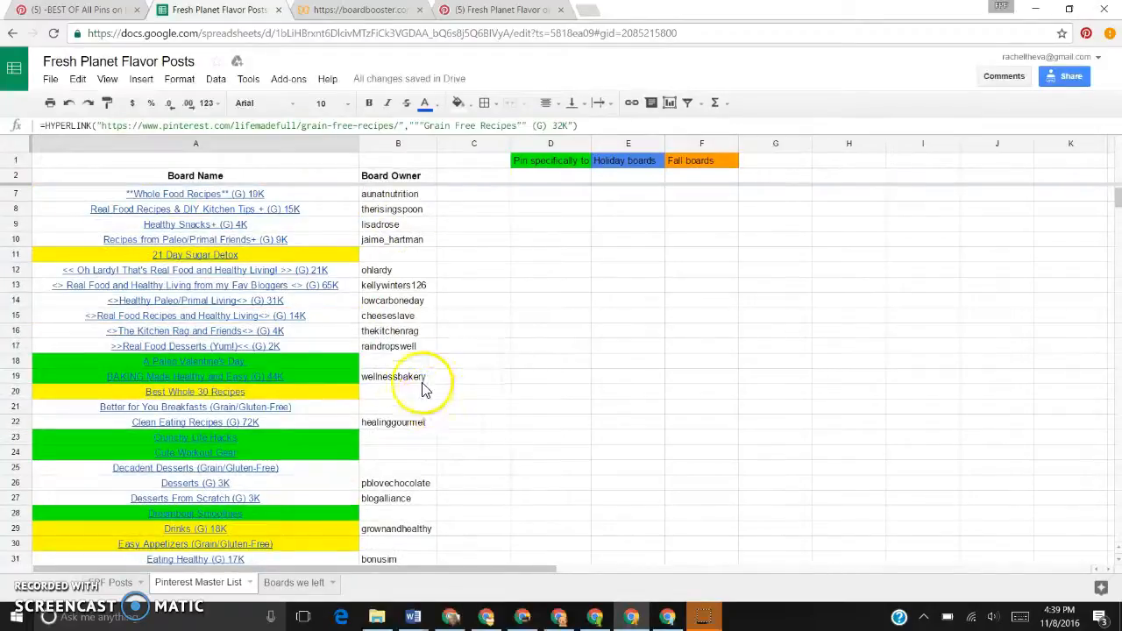
pyautogui.click(312, 347)
pyautogui.click(394, 349)
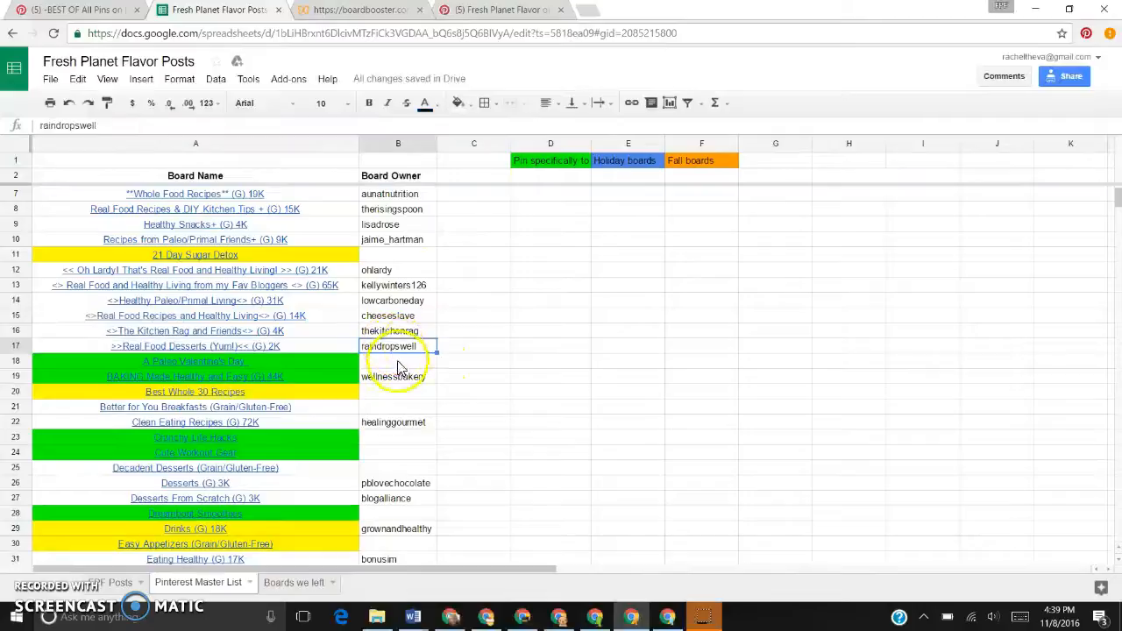
pyautogui.scroll(-2, 397, 371)
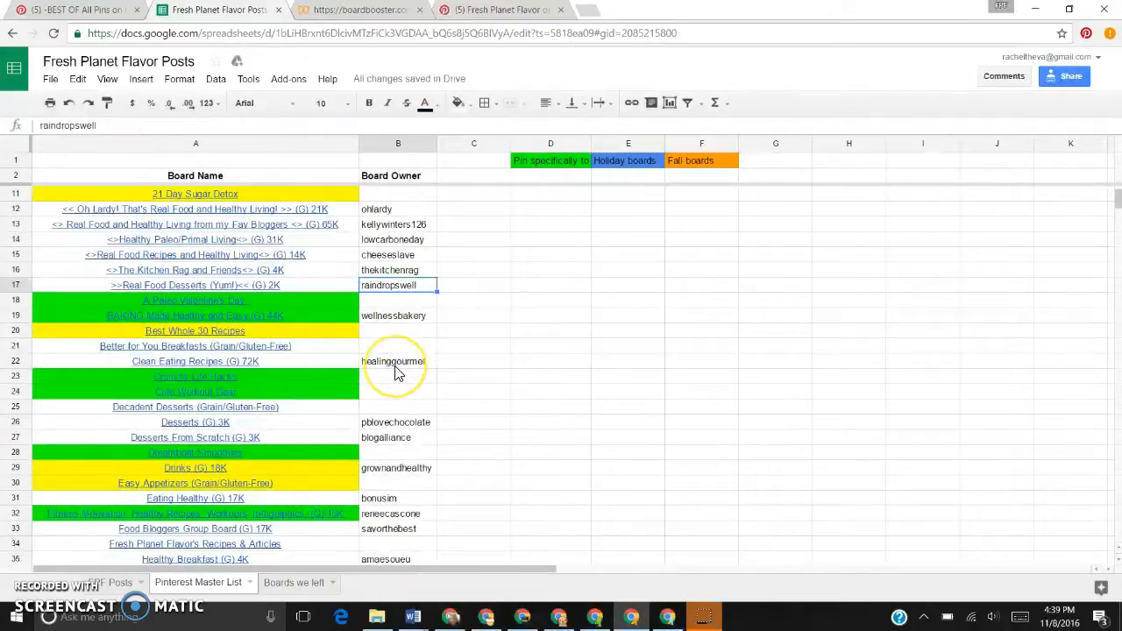
pyautogui.scroll(-4, 395, 372)
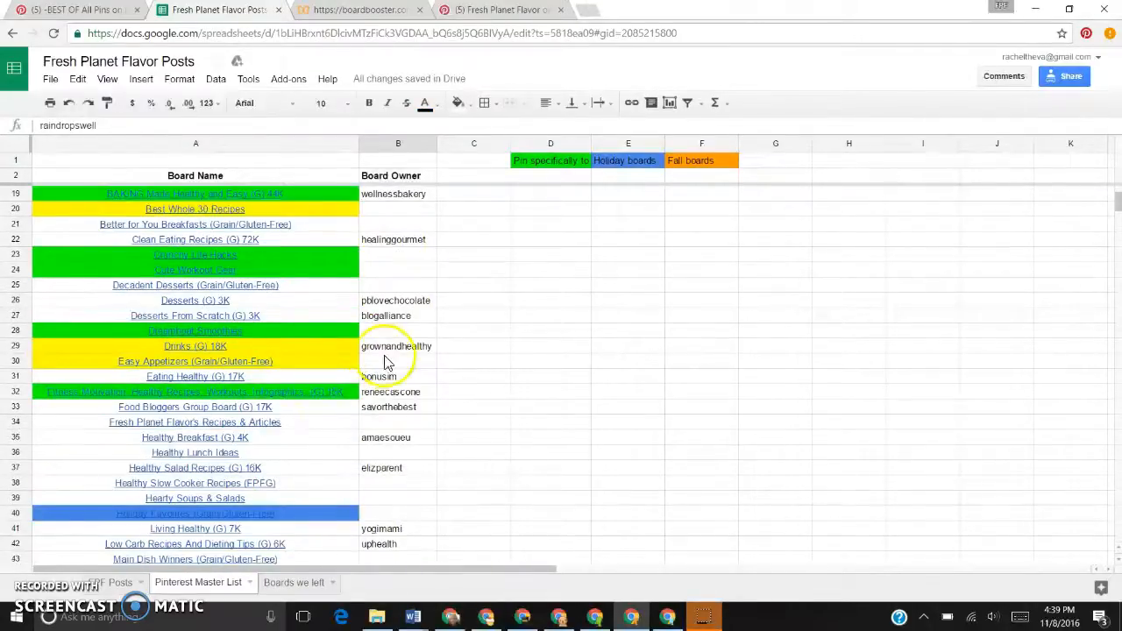
pyautogui.scroll(-10, 395, 391)
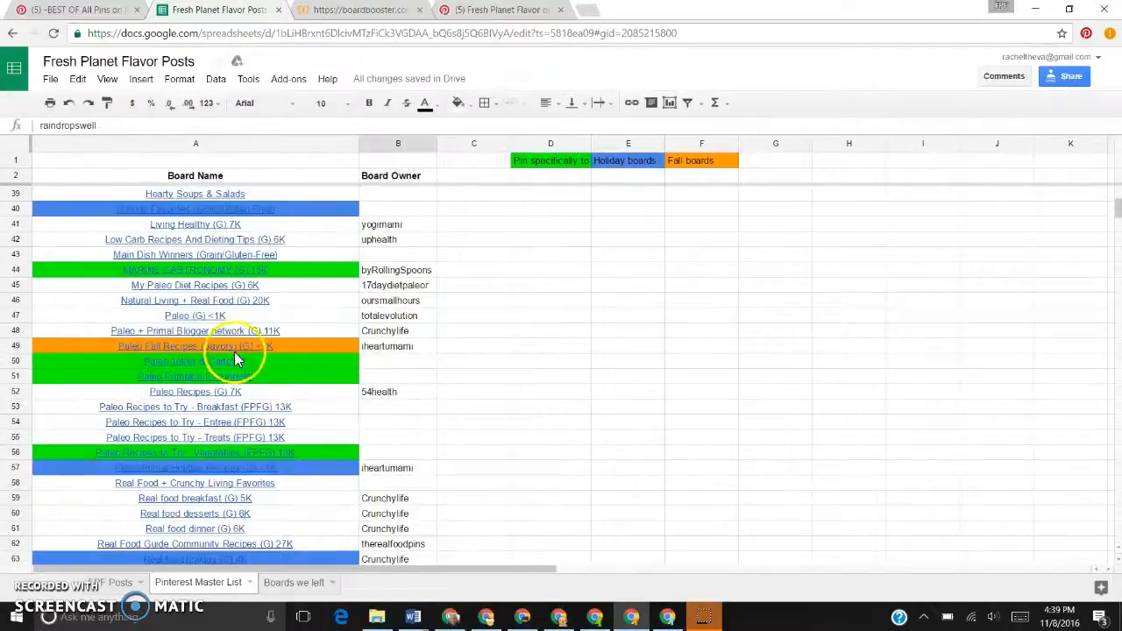
pyautogui.click(263, 314)
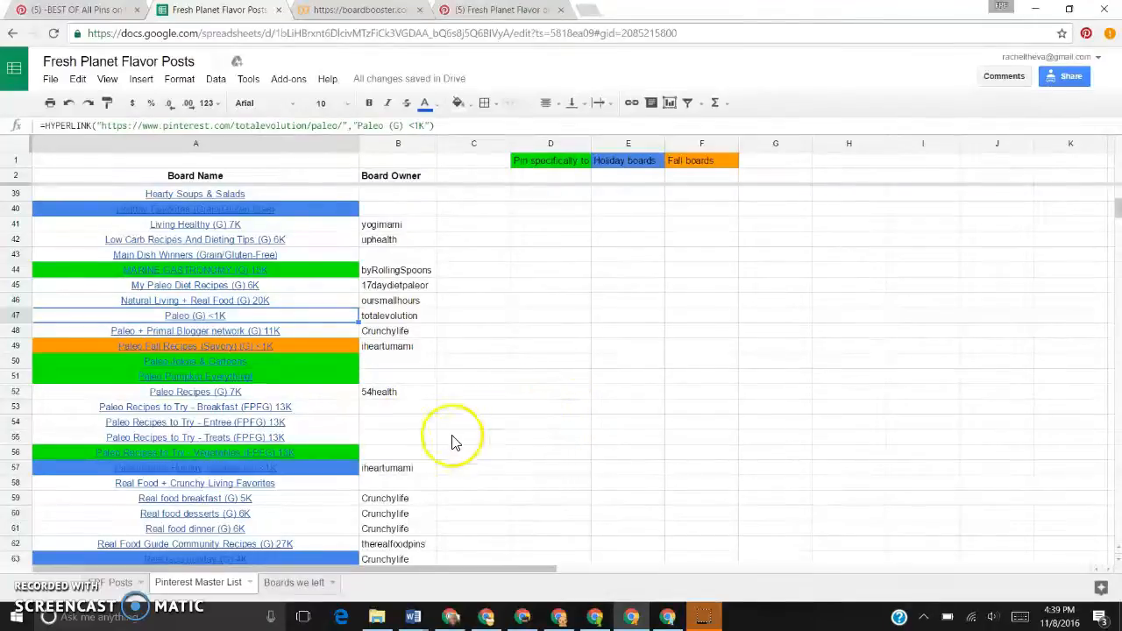
pyautogui.click(114, 580)
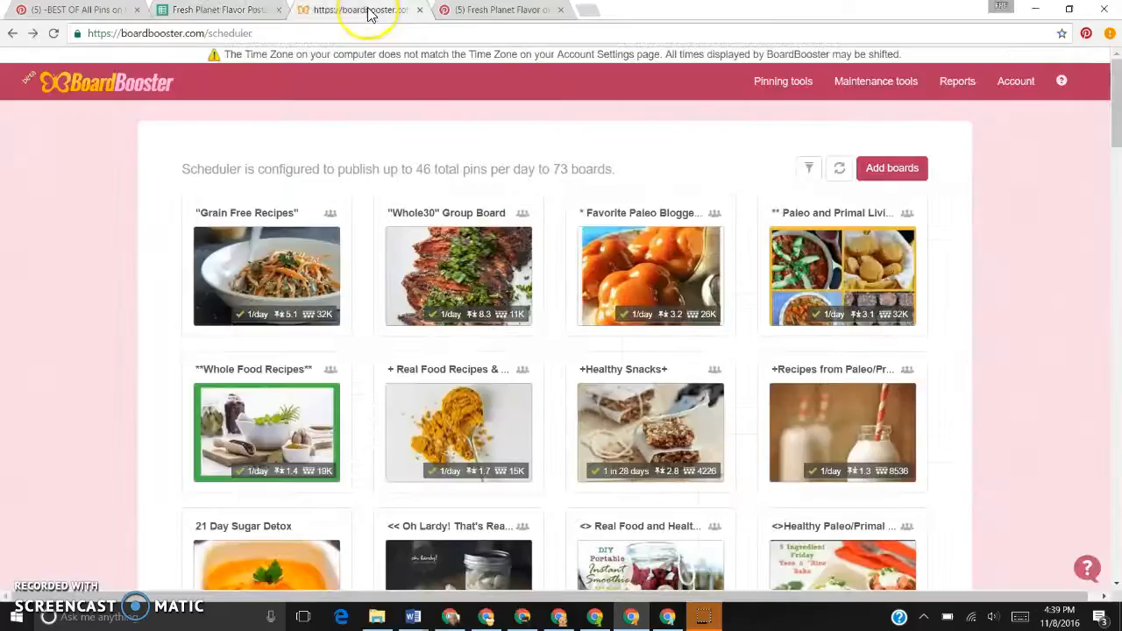
# Step: Switch to BoardBooster and view the list of random campaigns
pyautogui.click(369, 12)
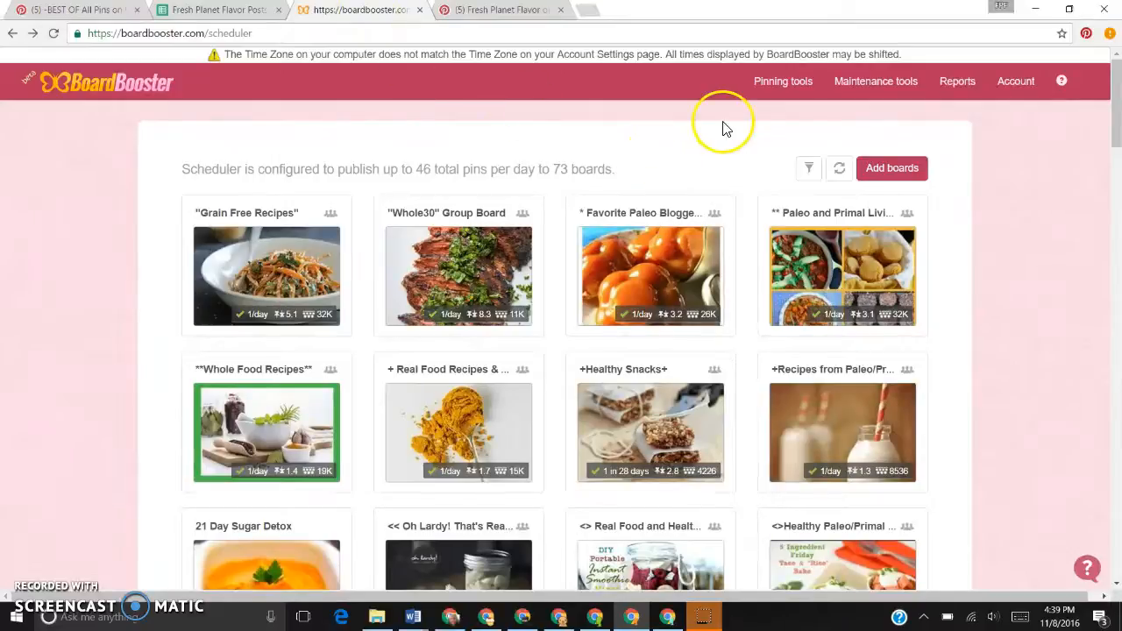
pyautogui.click(768, 95)
pyautogui.click(785, 118)
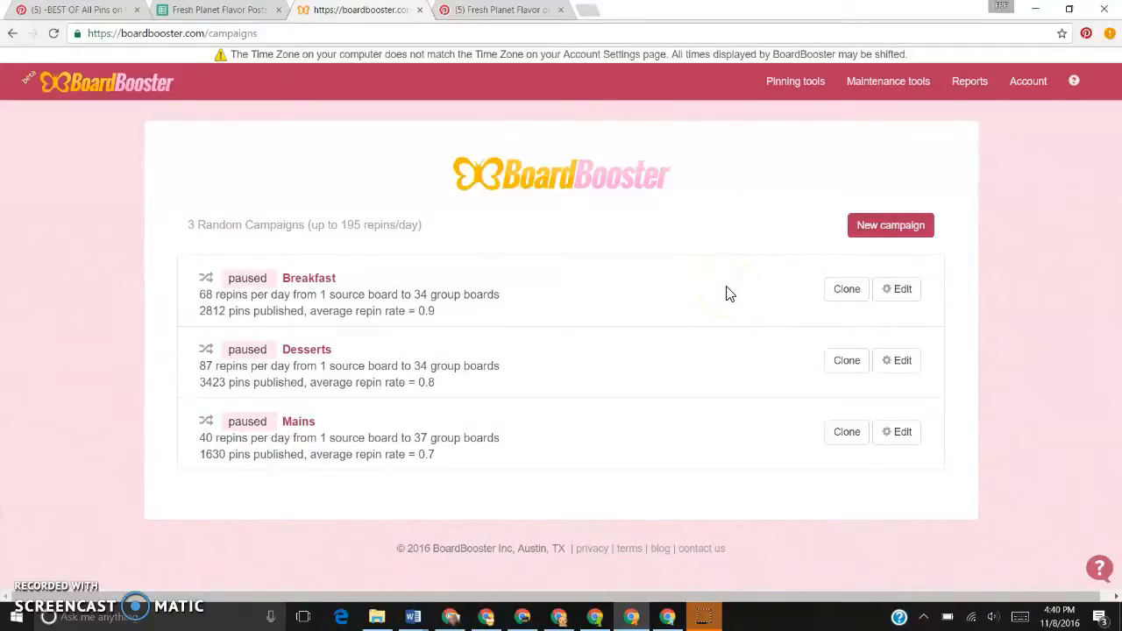
pyautogui.press('XF86AudioMute')
# Step: Open the BoardBooster scheduler and examine all scheduled boards with their pinning frequencies
pyautogui.click(789, 88)
pyautogui.click(787, 147)
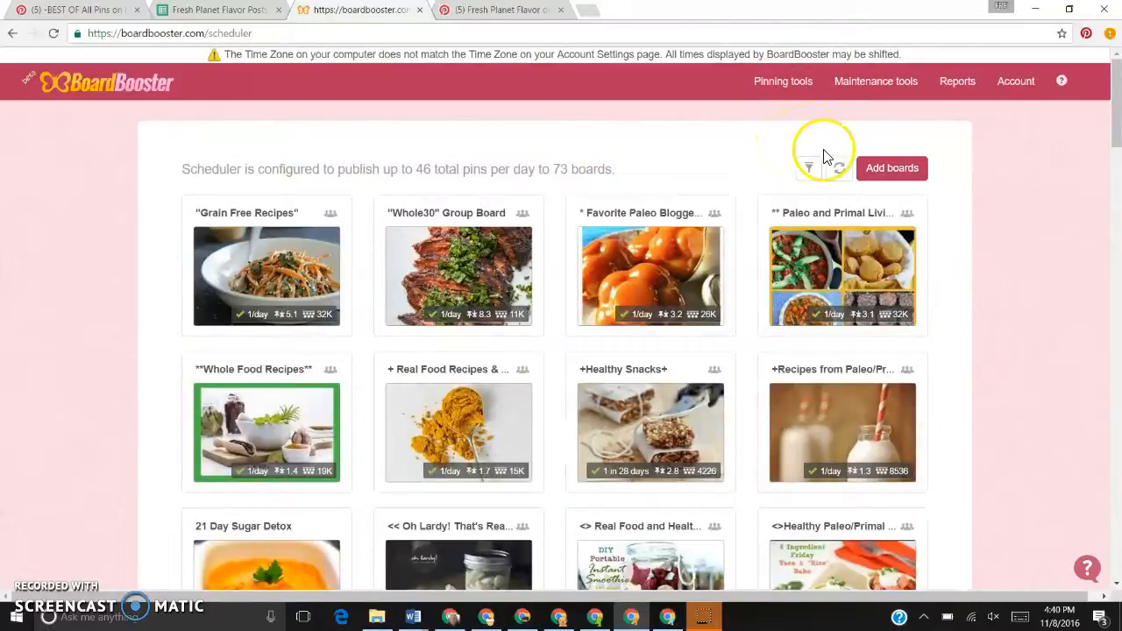
pyautogui.moveTo(867, 235)
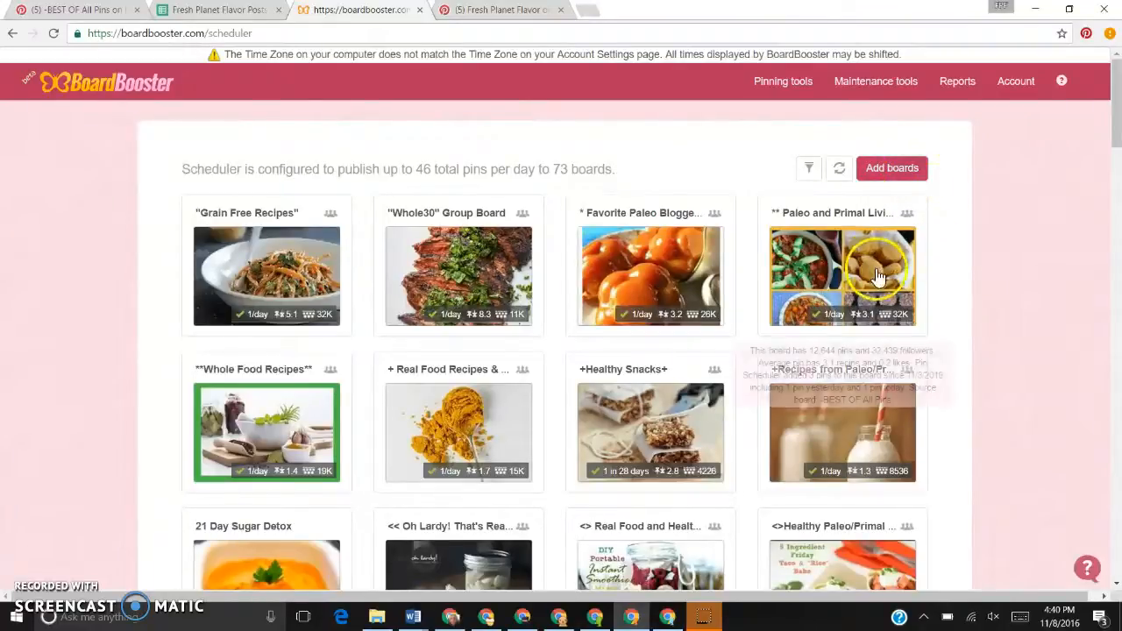
pyautogui.scroll(-5, 897, 279)
pyautogui.scroll(-15, 896, 279)
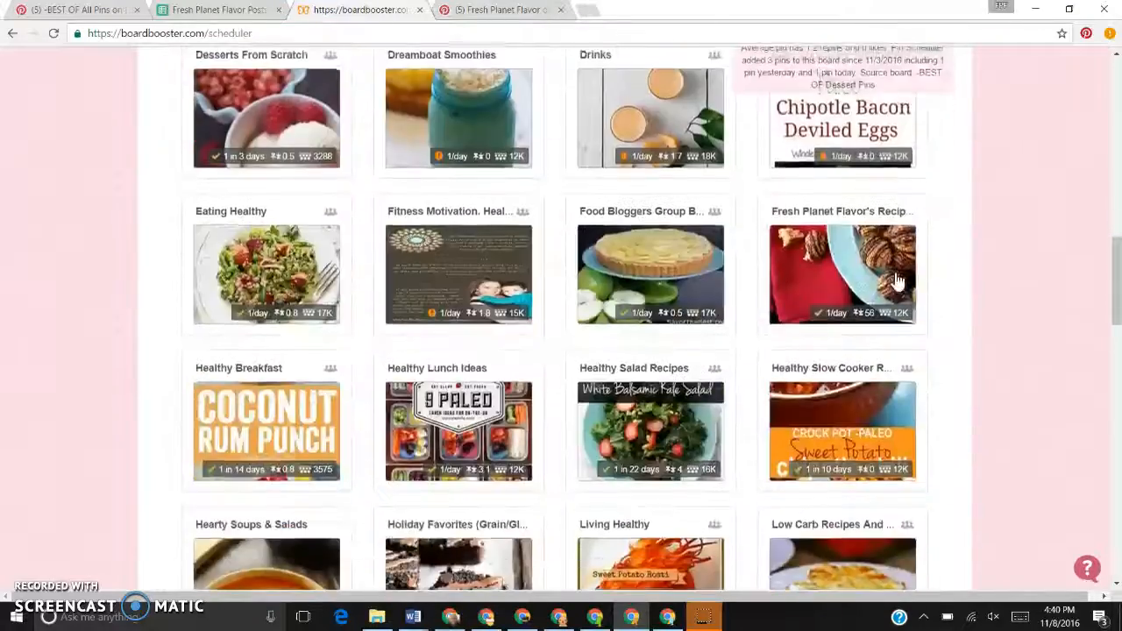
pyautogui.scroll(-10, 896, 279)
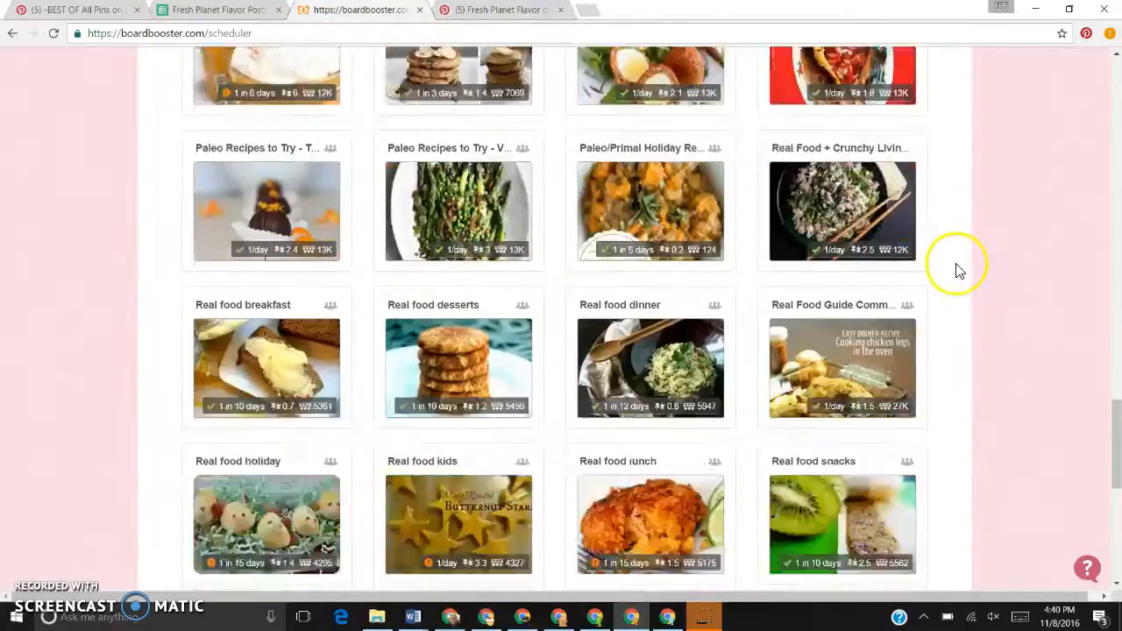
pyautogui.scroll(-1, 965, 277)
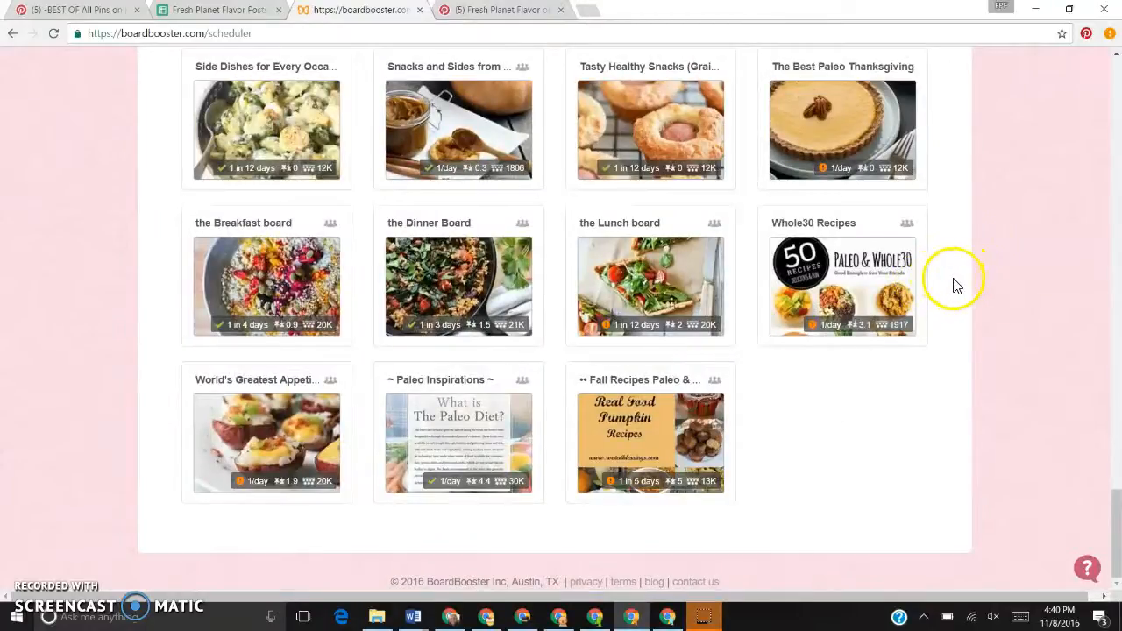
pyautogui.scroll(20, 1043, 289)
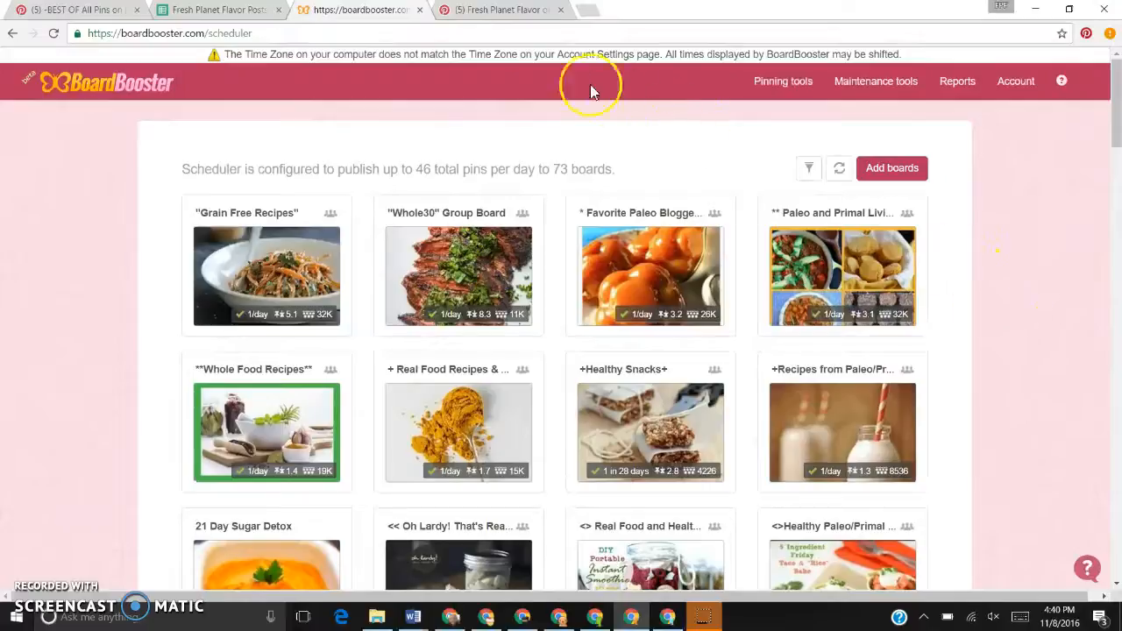
# Step: Switch to the Fresh Planet Flavor Pinterest profile and look through the public boards down to the start of the secret boards
pyautogui.click(520, 12)
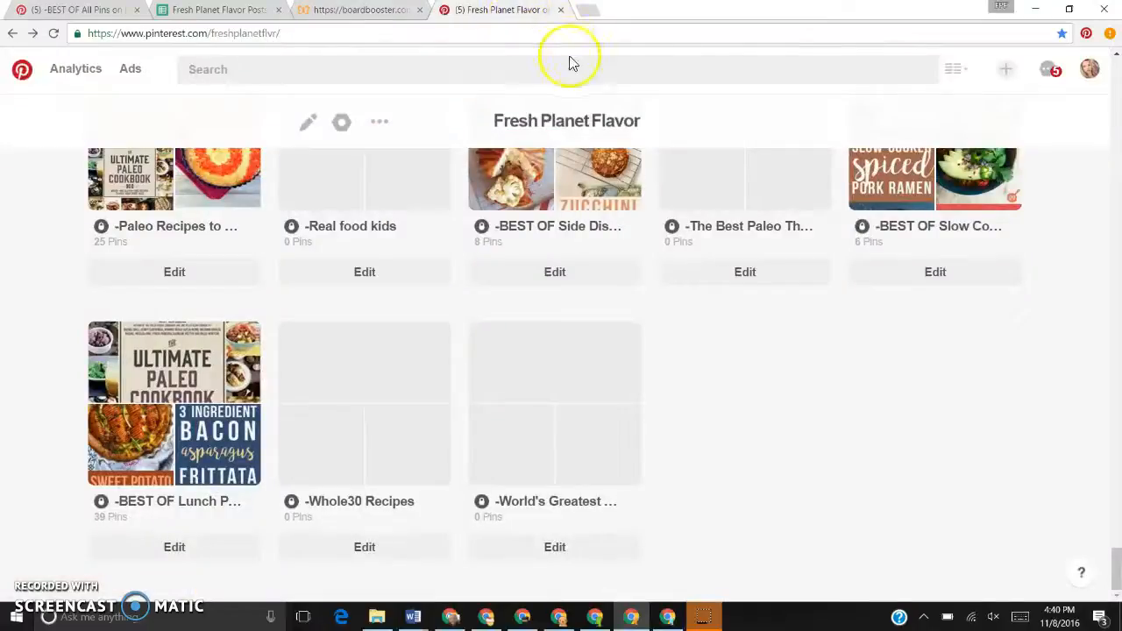
pyautogui.scroll(10, 608, 224)
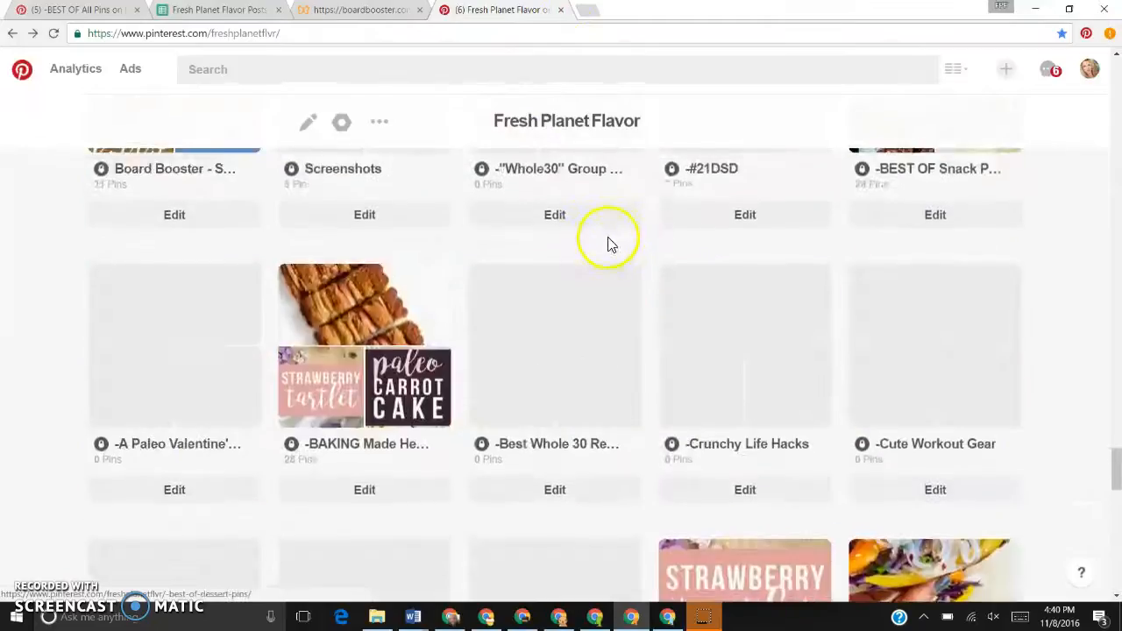
pyautogui.scroll(15, 611, 244)
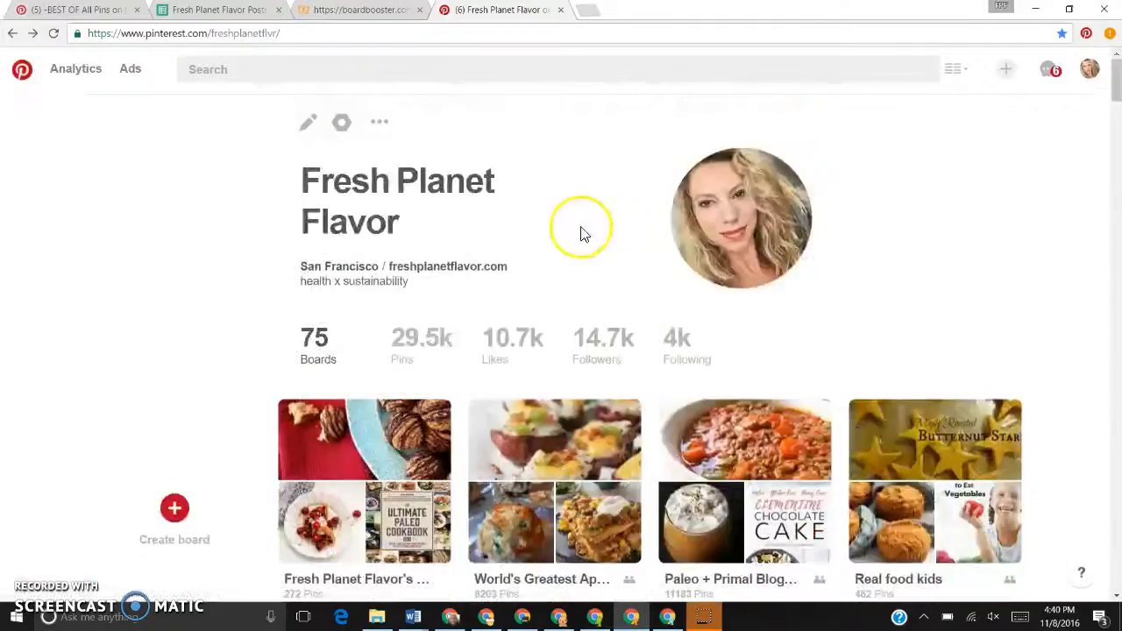
pyautogui.scroll(-20, 581, 233)
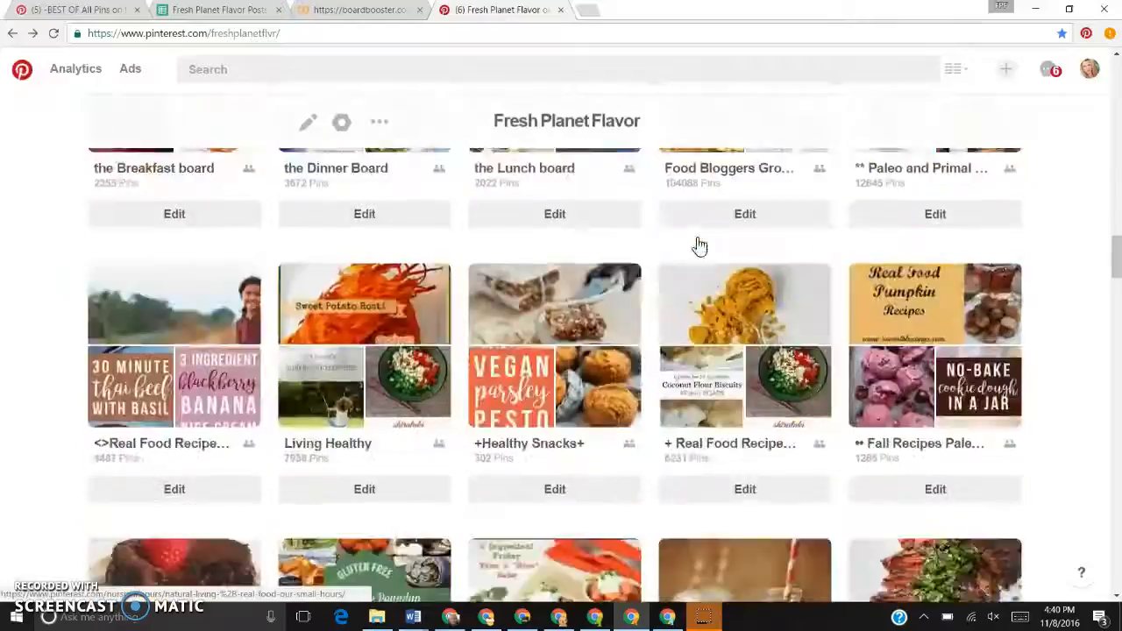
pyautogui.scroll(-15, 699, 246)
pyautogui.click(701, 314)
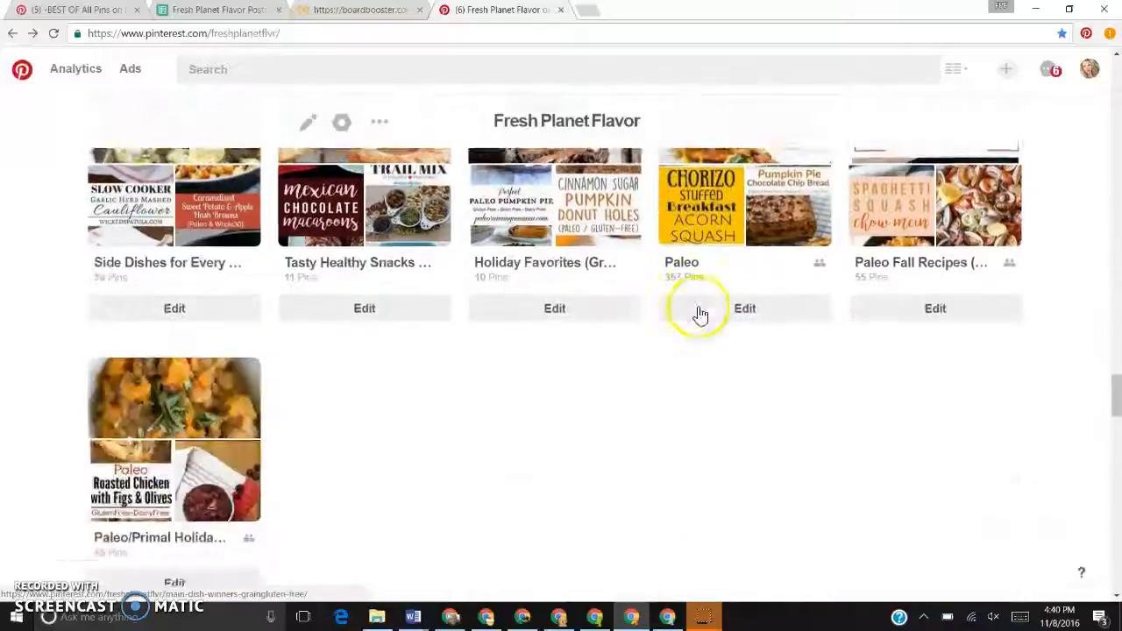
pyautogui.scroll(-6, 699, 316)
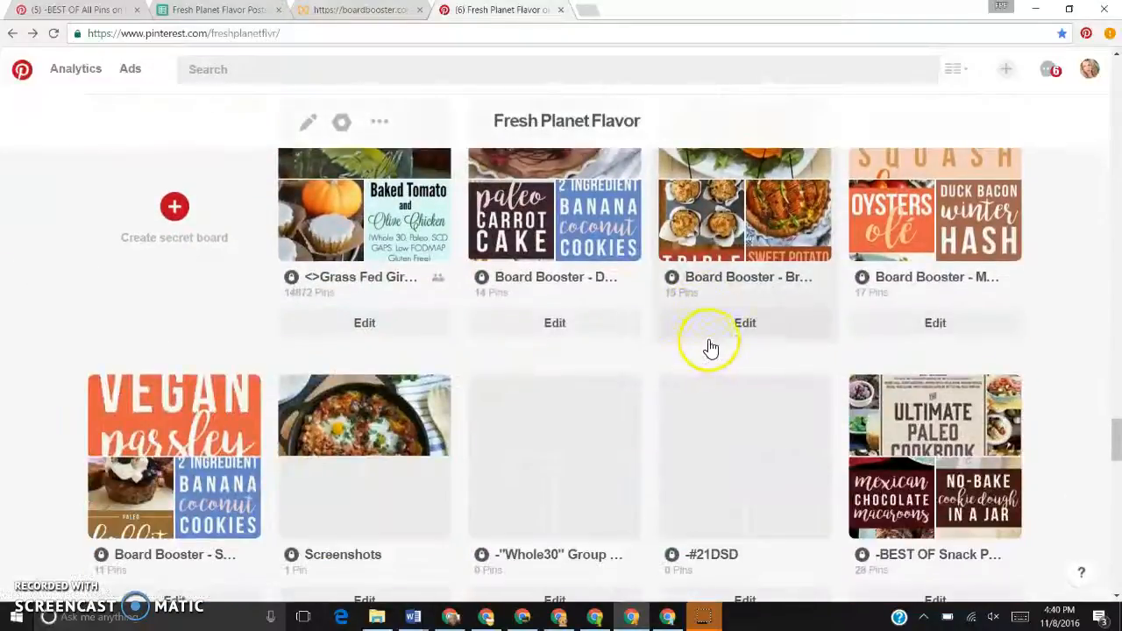
pyautogui.scroll(-2, 707, 351)
pyautogui.scroll(3, 706, 342)
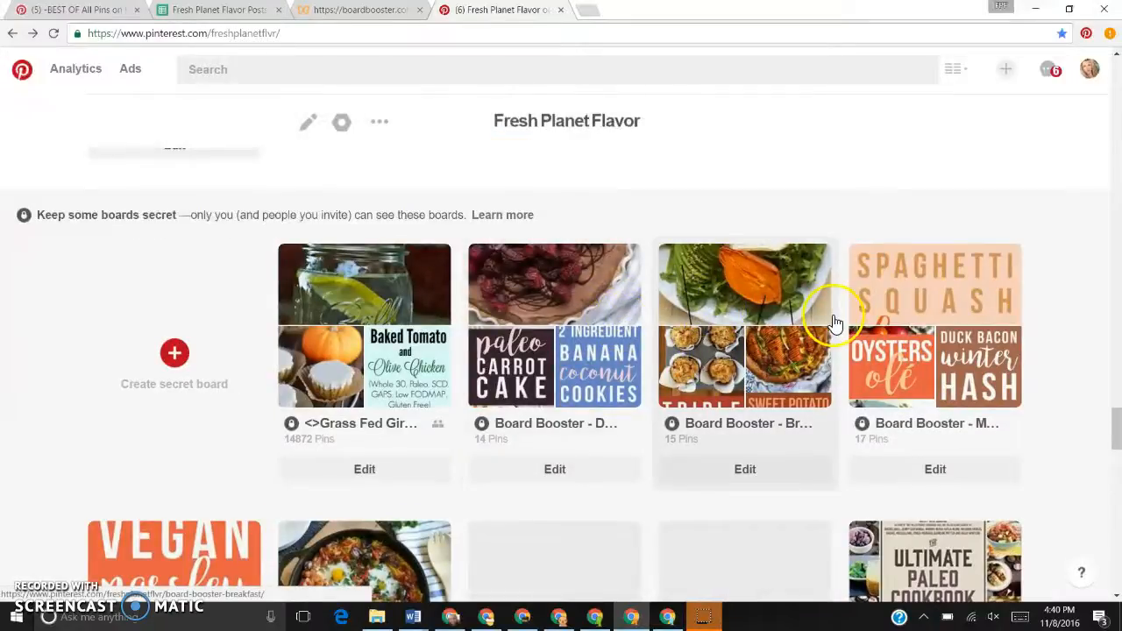
# Step: Look through the secret boards down to the -BEST OF All Pins and -BEST OF Salad Pins boards
pyautogui.scroll(-4, 853, 325)
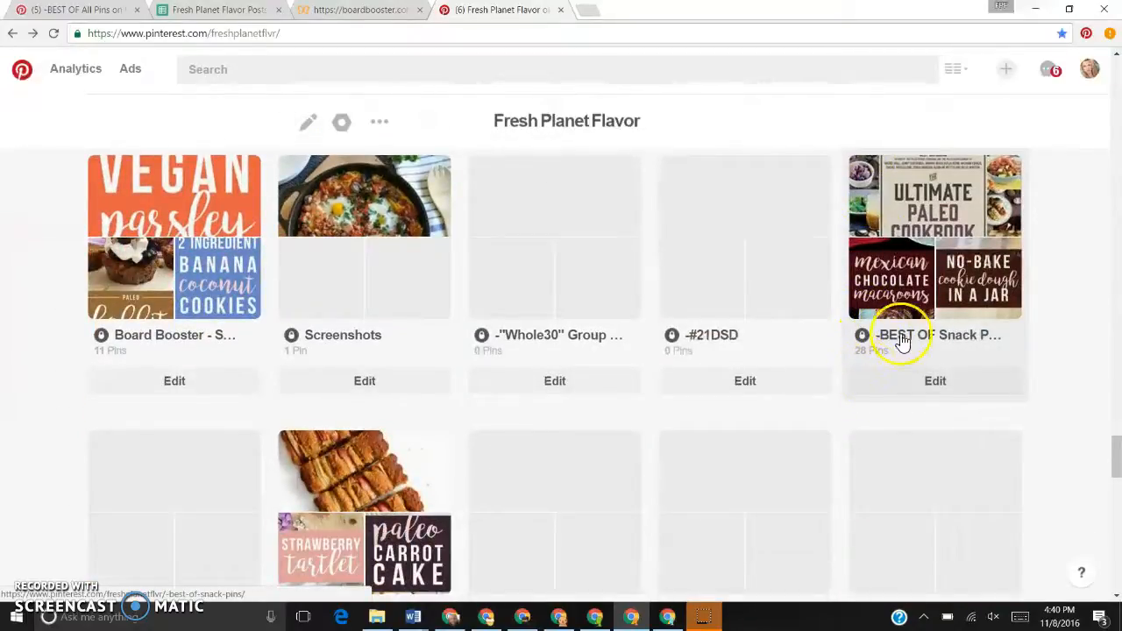
pyautogui.scroll(-4, 912, 272)
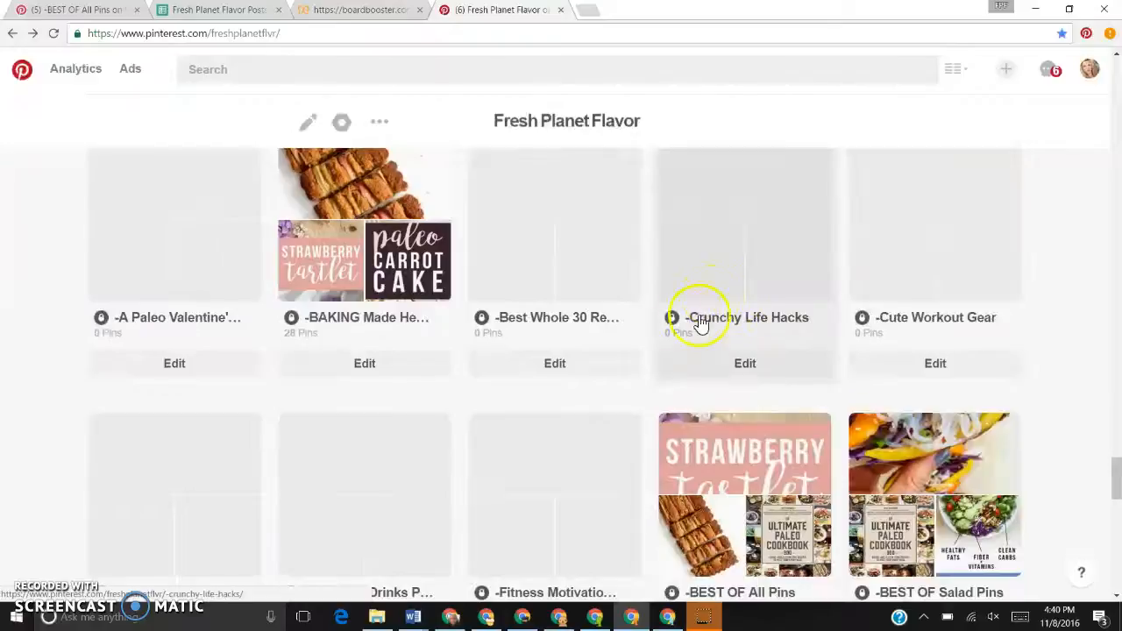
pyautogui.scroll(-4, 748, 296)
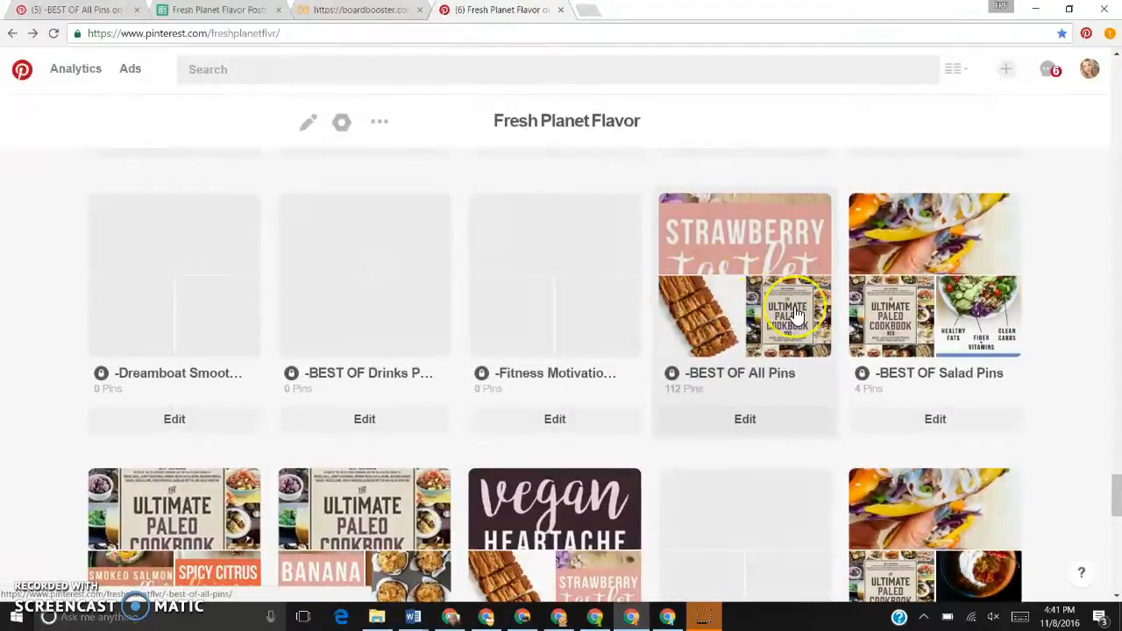
pyautogui.click(763, 314)
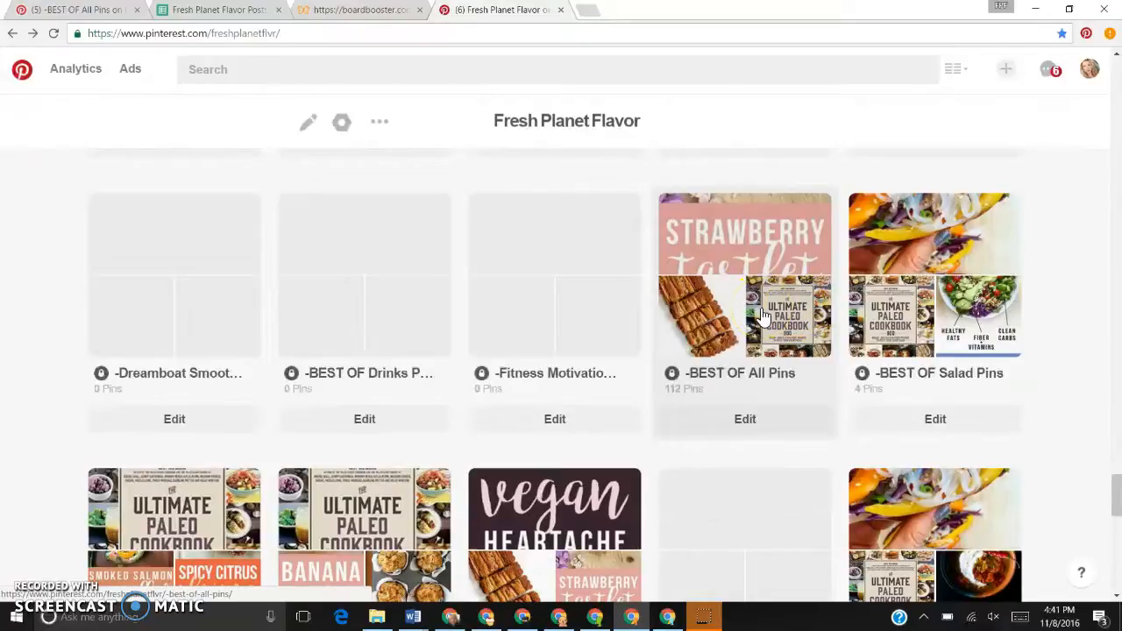
pyautogui.click(914, 294)
# Step: Examine the remaining secret -BEST OF category boards, such as Breakfast, Dessert, Main Dish, Fall and Slow Cooker, through to the last board
pyautogui.scroll(-2, 919, 292)
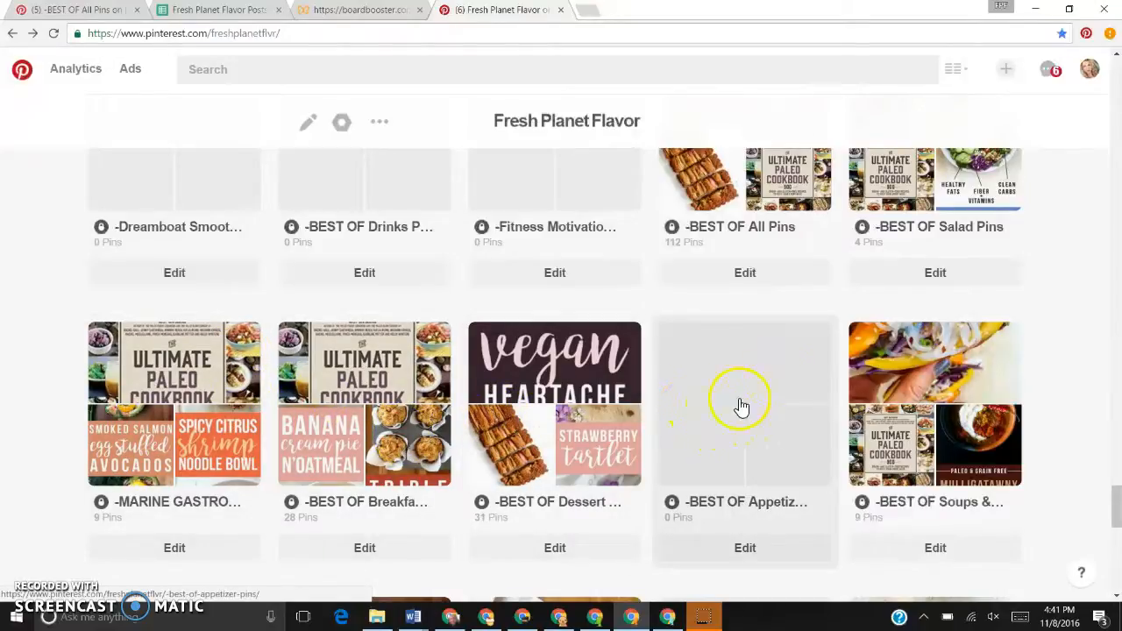
pyautogui.scroll(-4, 939, 388)
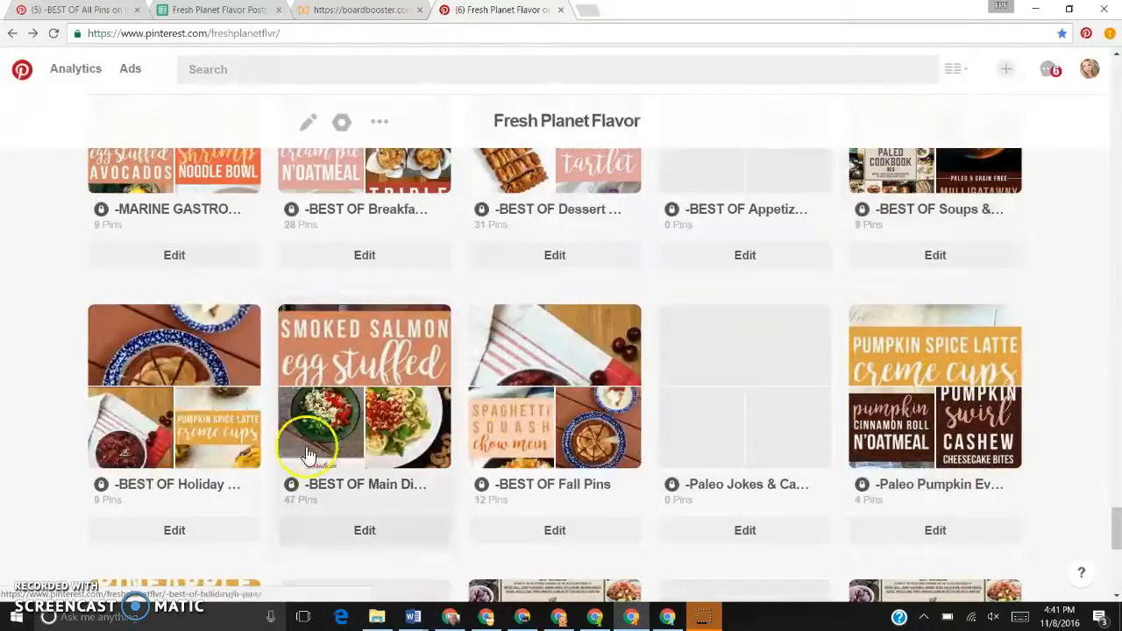
pyautogui.scroll(5, 771, 380)
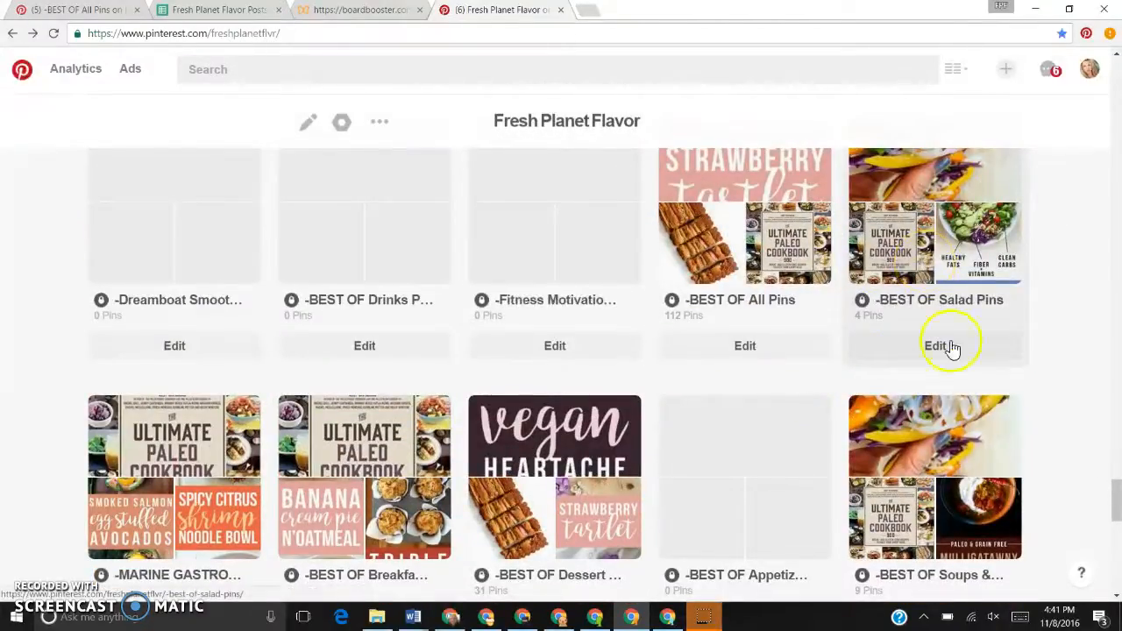
pyautogui.scroll(-4, 951, 436)
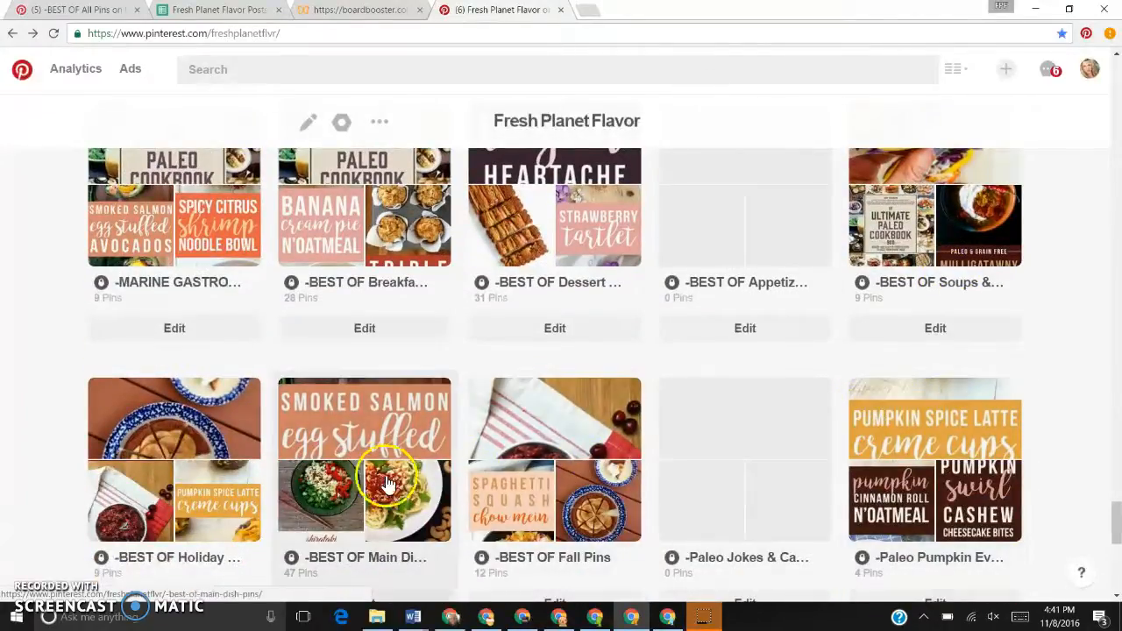
pyautogui.scroll(-4, 235, 469)
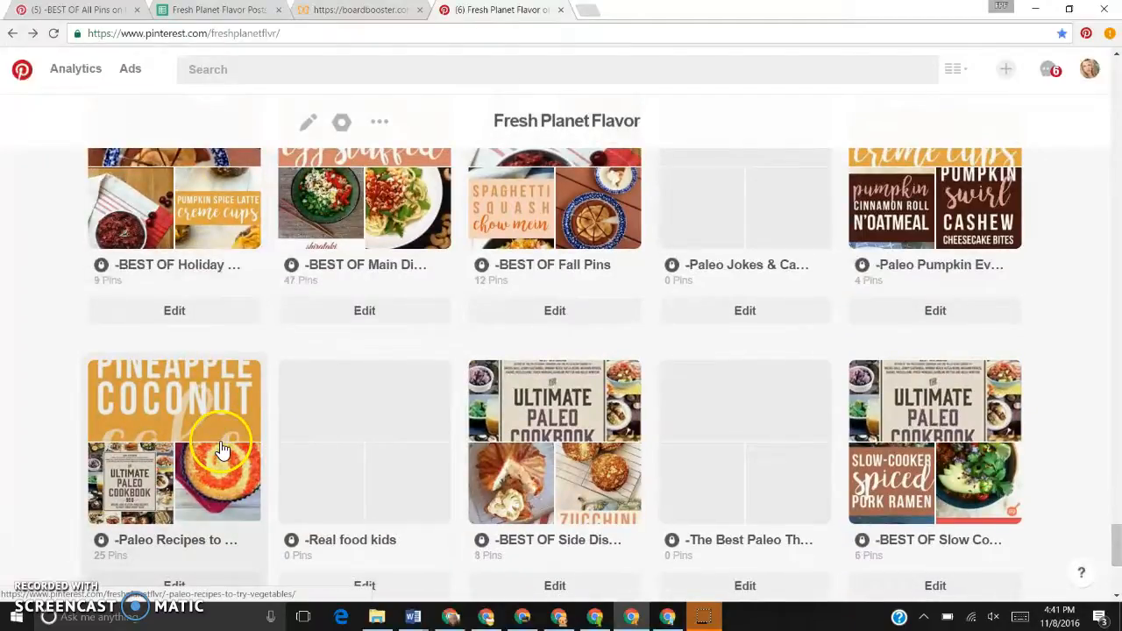
pyautogui.scroll(-1, 491, 430)
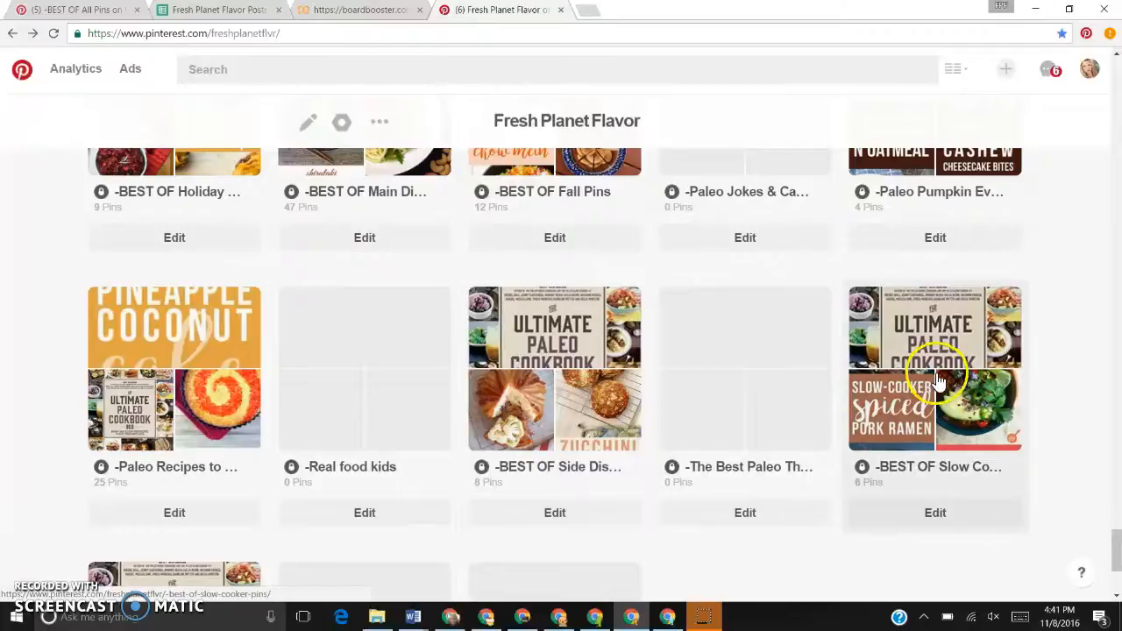
pyautogui.scroll(-3, 938, 381)
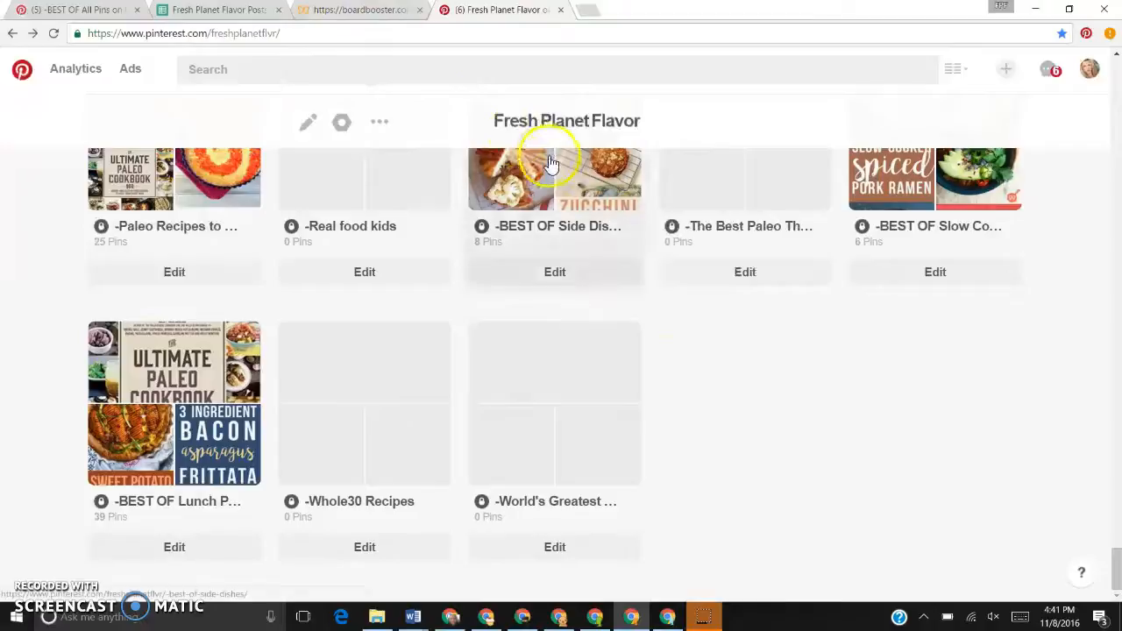
pyautogui.scroll(3, 574, 282)
pyautogui.scroll(1, 577, 285)
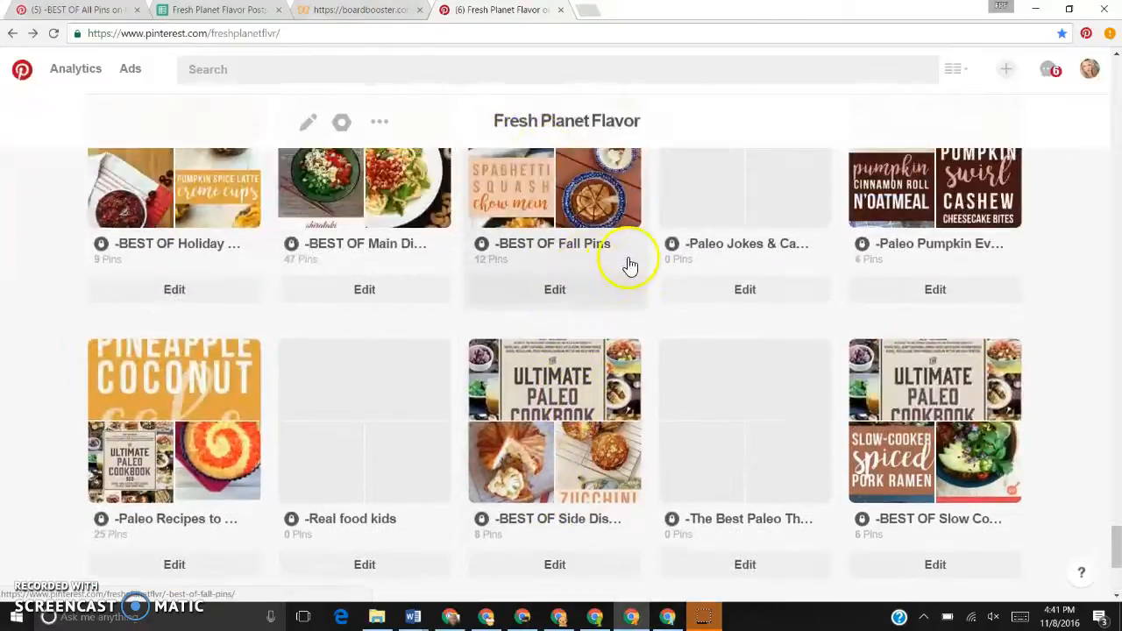
# Step: Check the post categories on the FPF Posts sheet and return to the secret -BEST OF boards on Pinterest
pyautogui.click(261, 14)
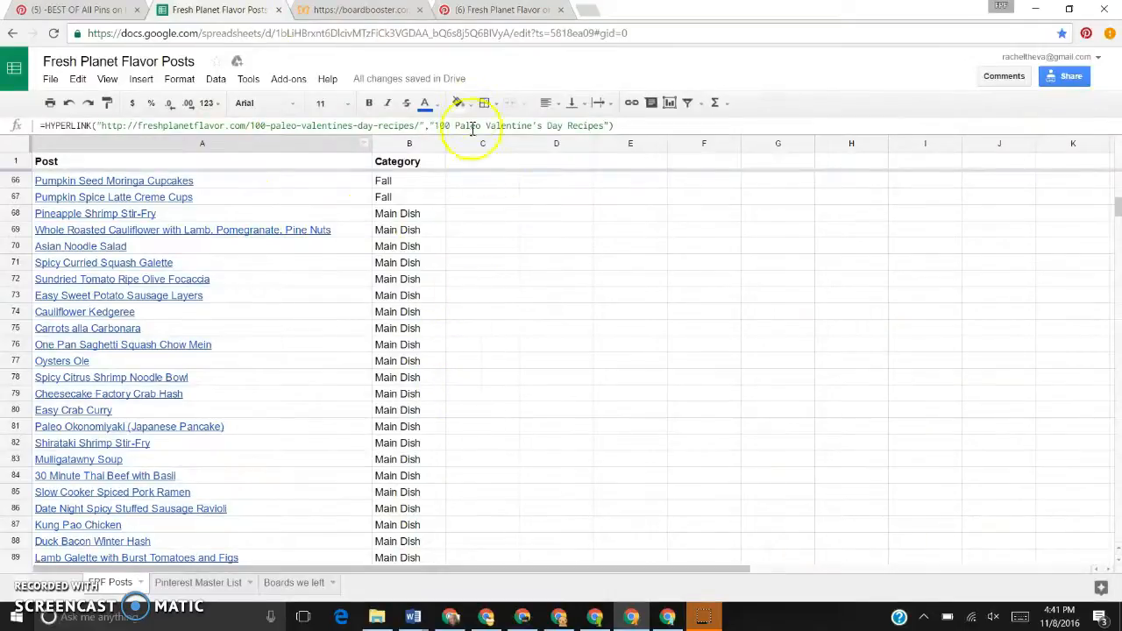
pyautogui.click(496, 11)
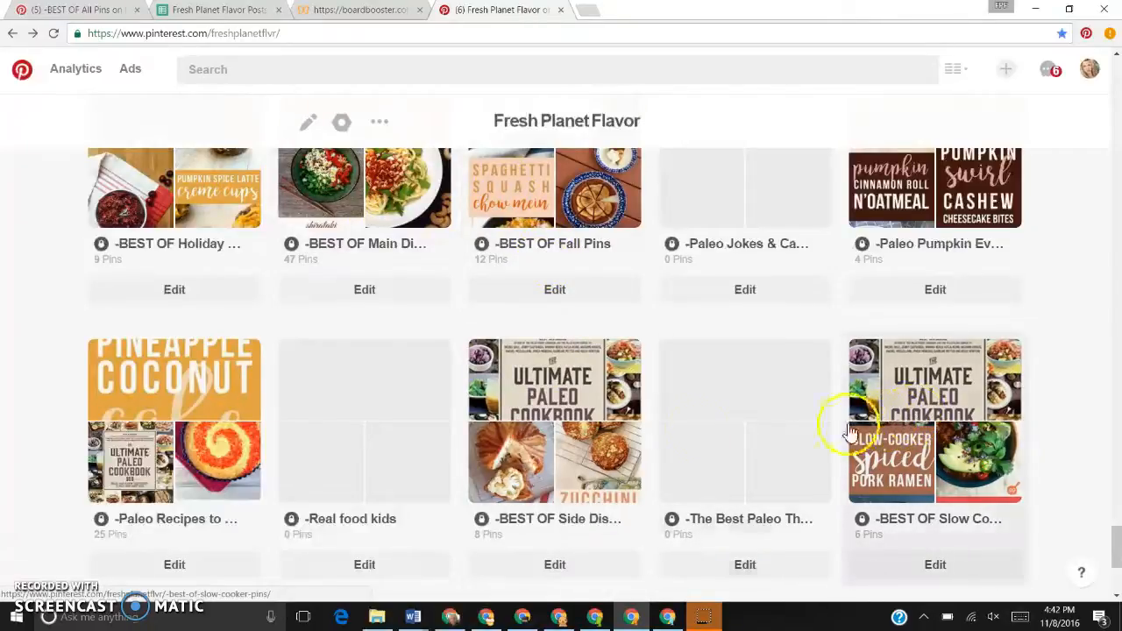
pyautogui.scroll(1, 544, 440)
pyautogui.scroll(3, 543, 441)
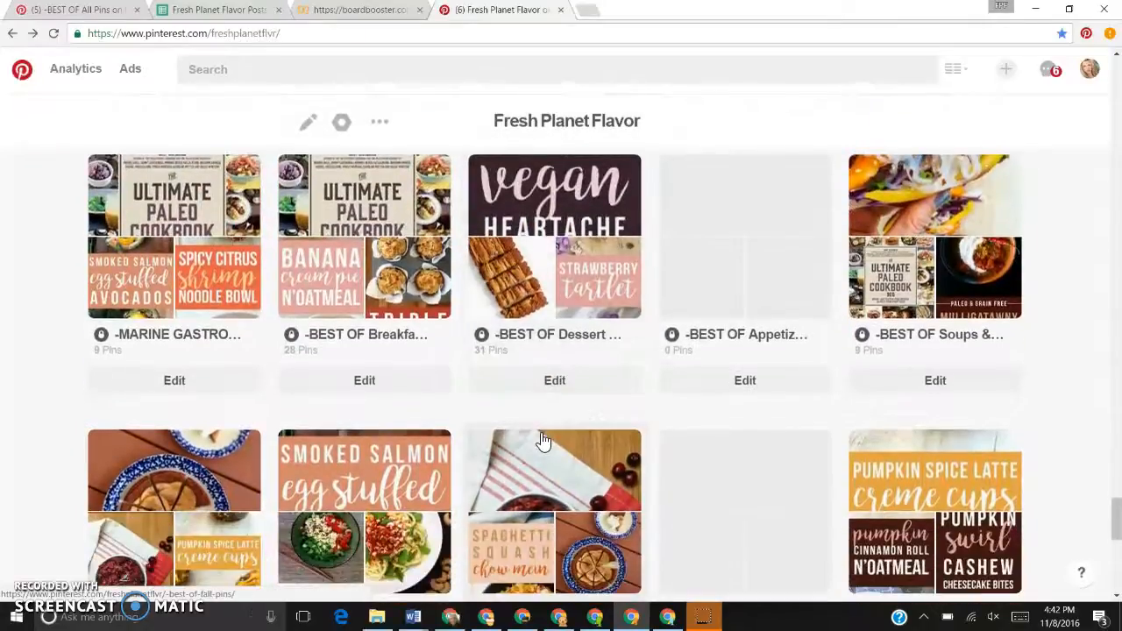
# Step: Switch to the BoardBooster scheduler and open the scheduling details of the "Grain Free Recipes" board
pyautogui.click(408, 10)
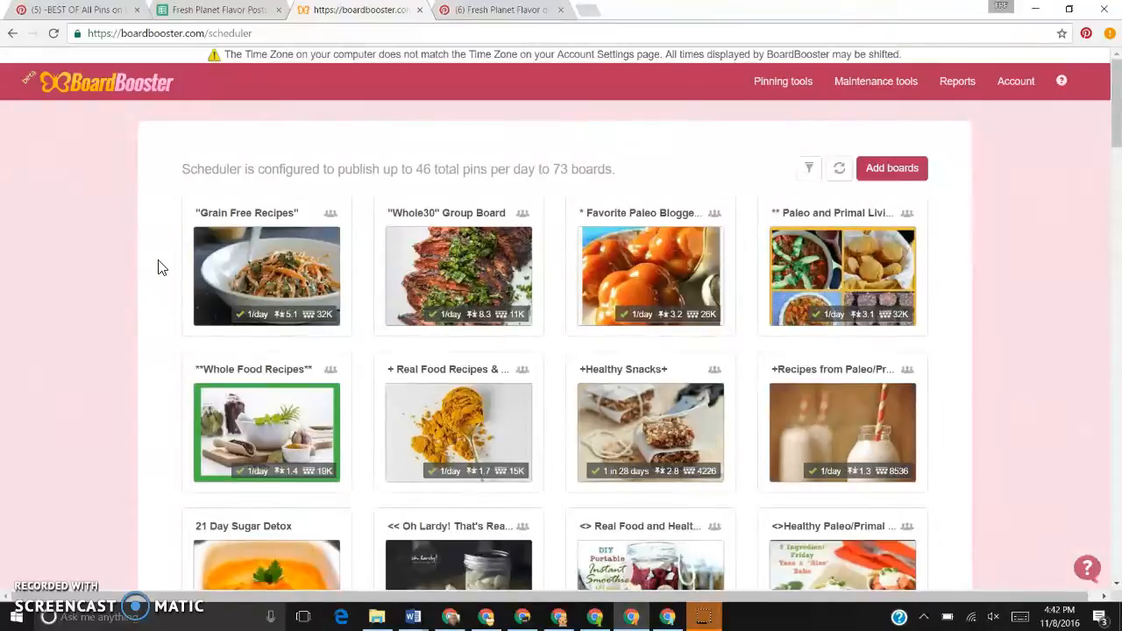
pyautogui.moveTo(243, 252)
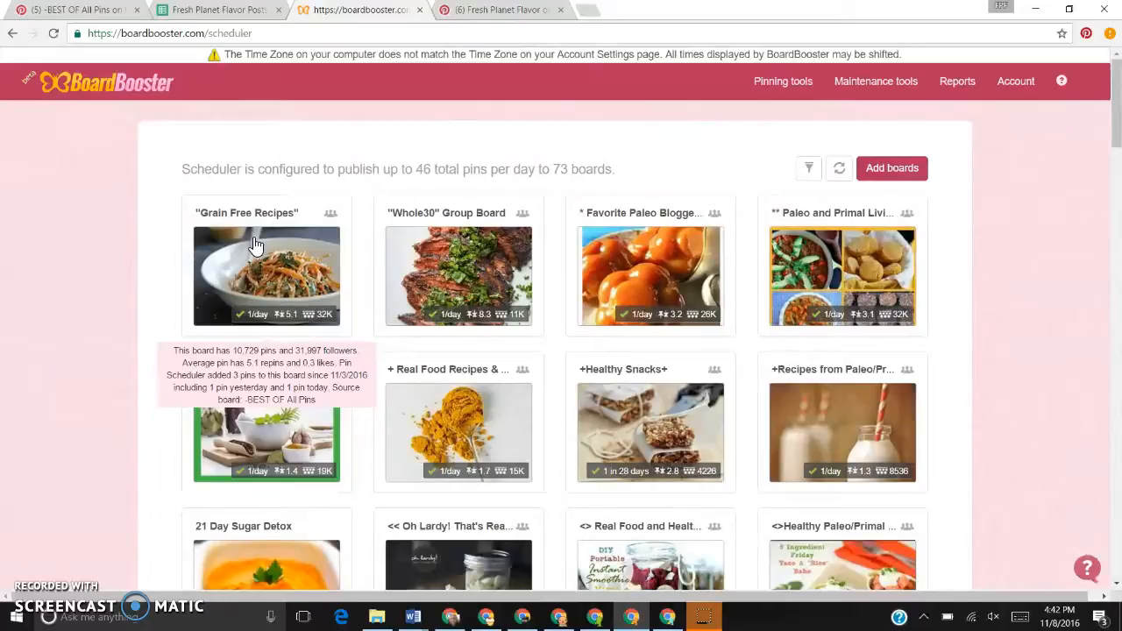
pyautogui.click(255, 237)
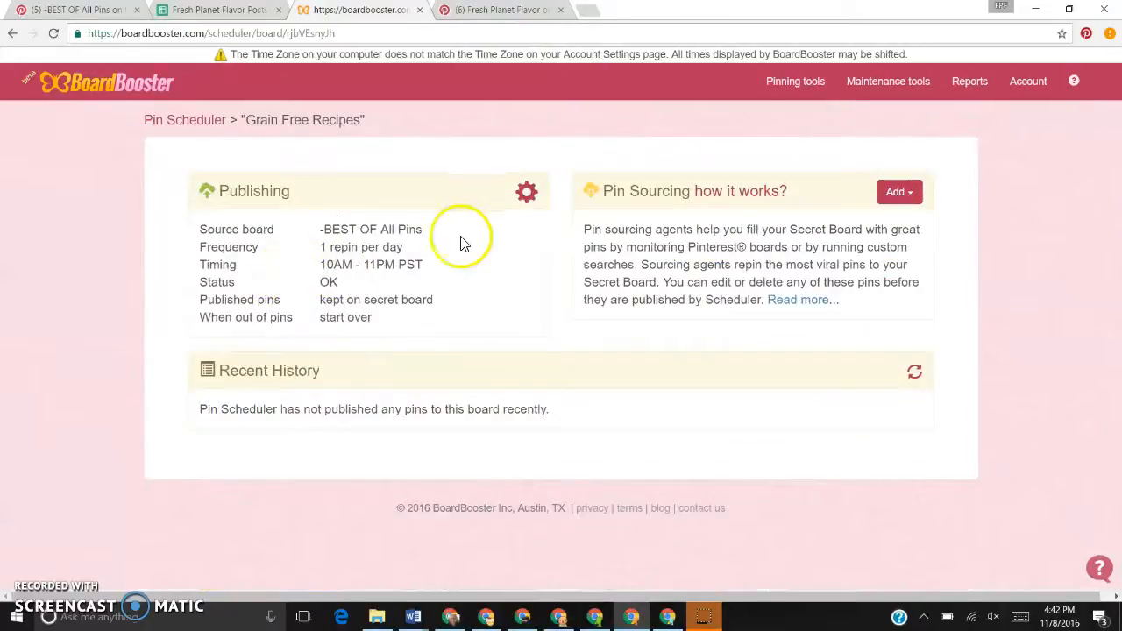
# Step: Review the publishing settings and pin selection methods for "Grain Free Recipes", and close them without saving
pyautogui.click(526, 192)
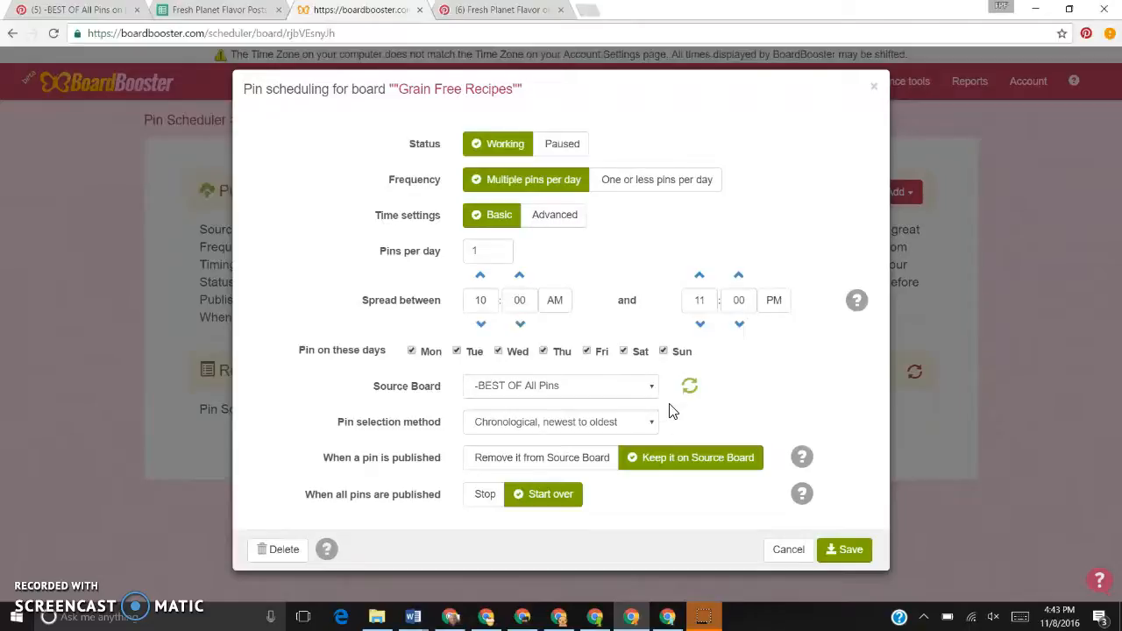
pyautogui.click(632, 428)
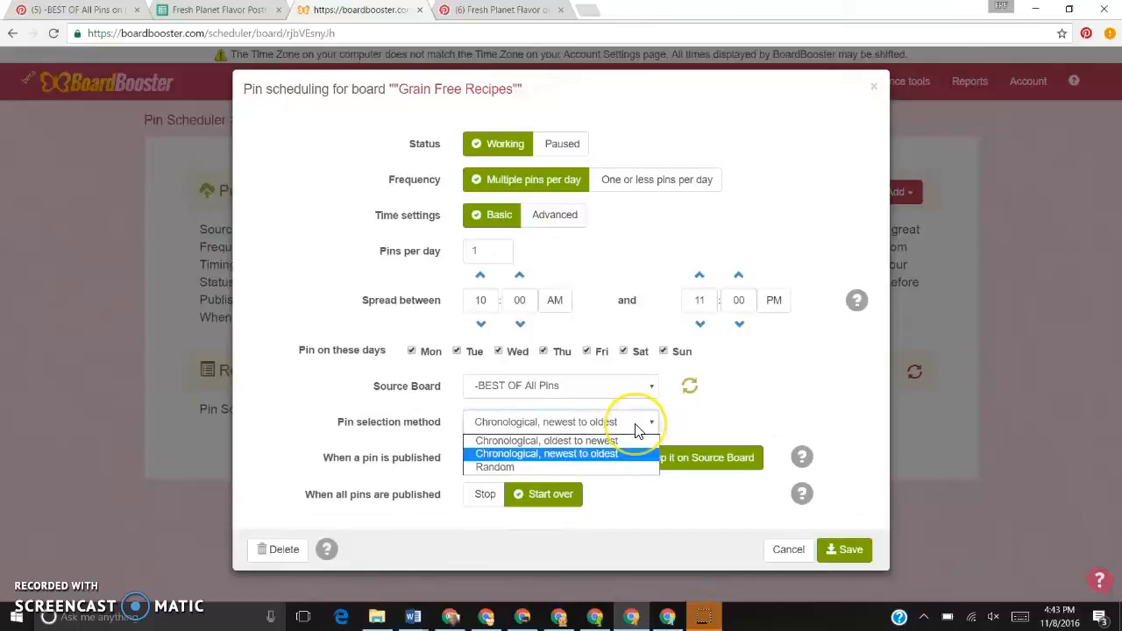
pyautogui.click(637, 429)
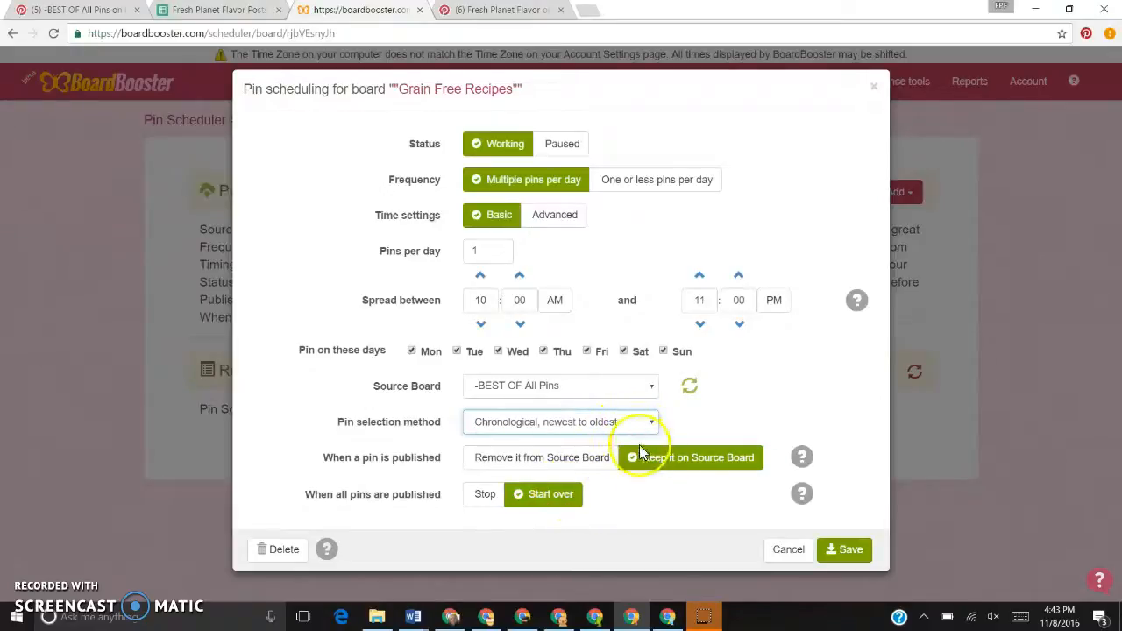
pyautogui.click(789, 550)
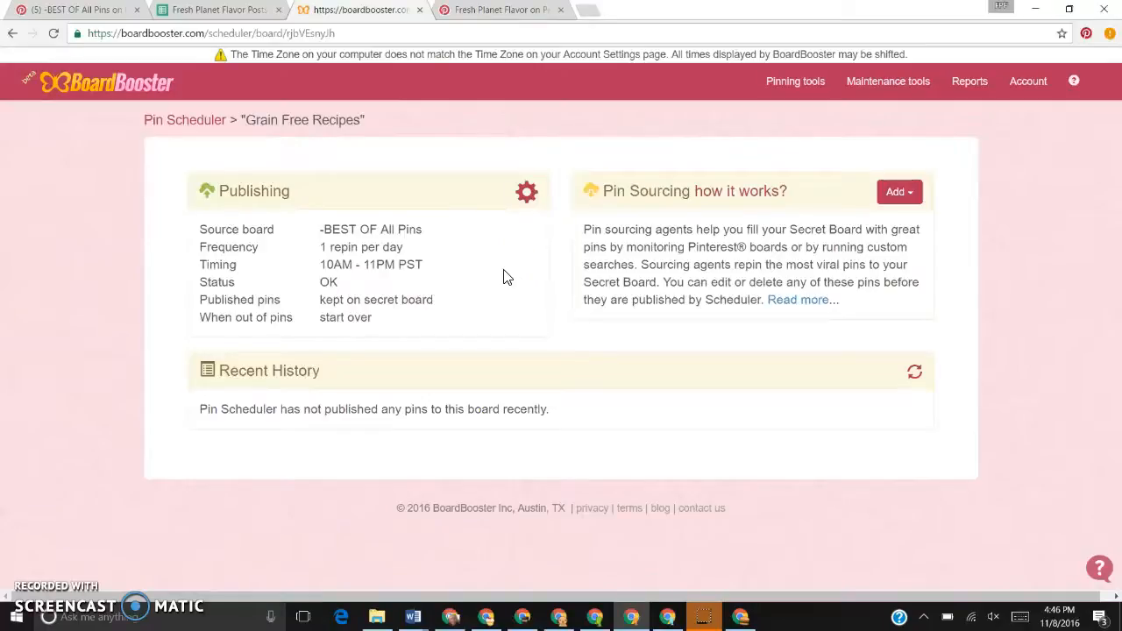
# Step: Switch back to Pinterest and view the group board invitations in the messages
pyautogui.click(503, 17)
pyautogui.click(1068, 70)
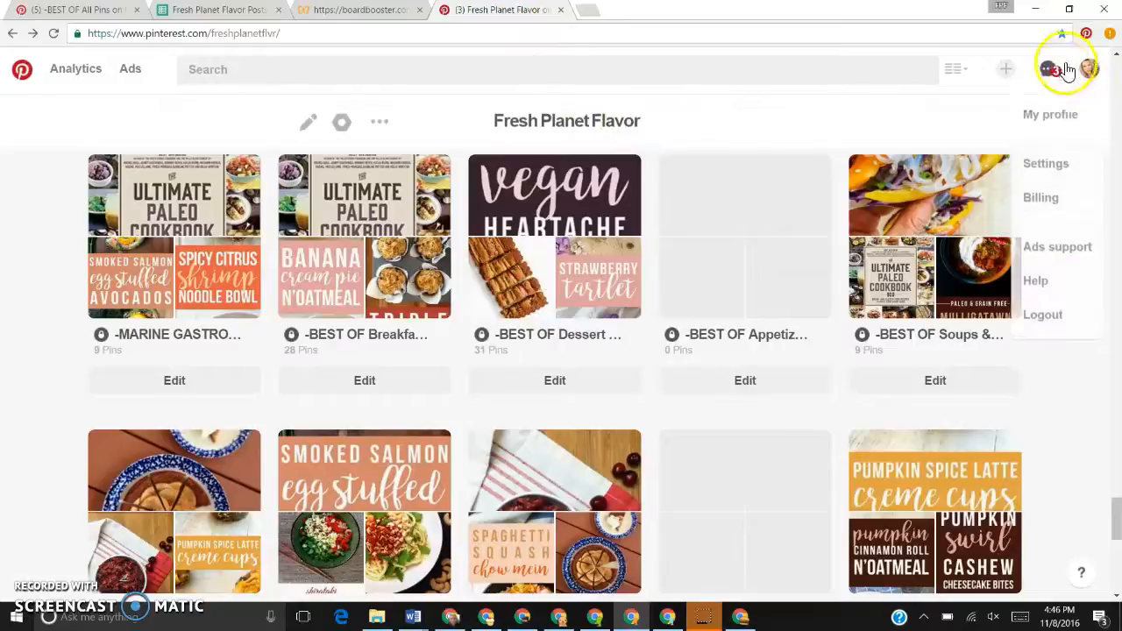
pyautogui.click(1052, 70)
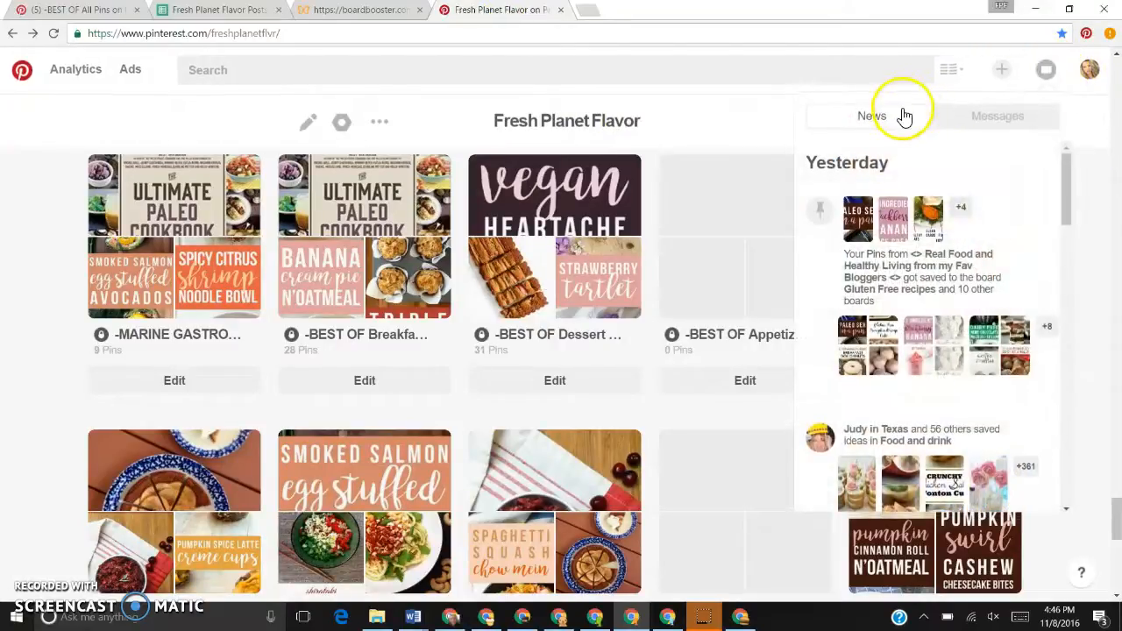
pyautogui.click(957, 128)
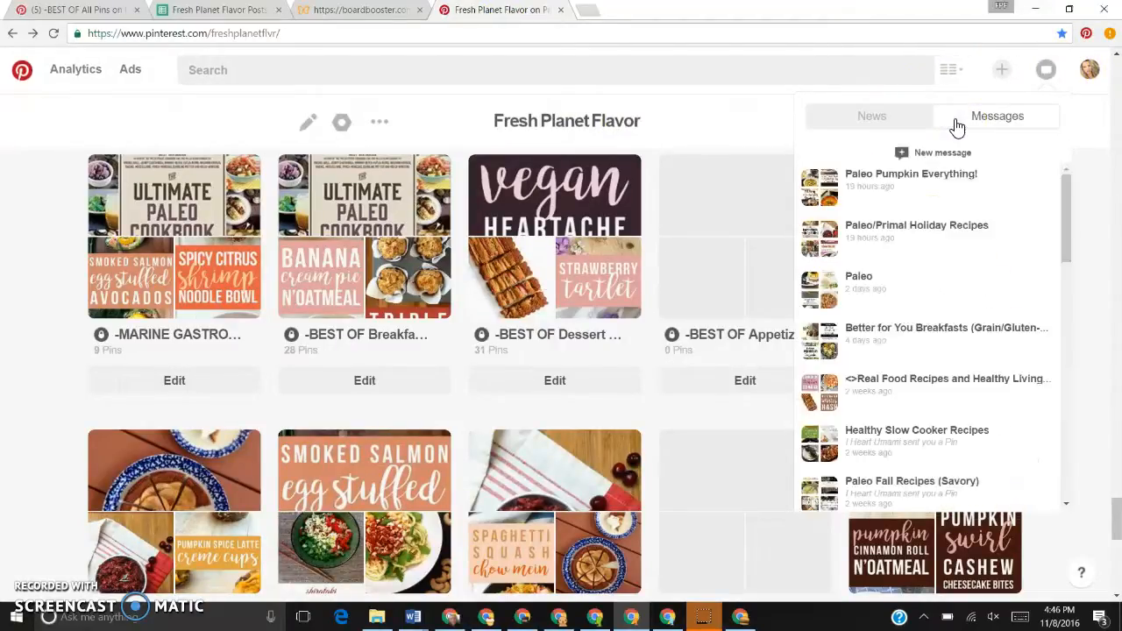
pyautogui.click(973, 130)
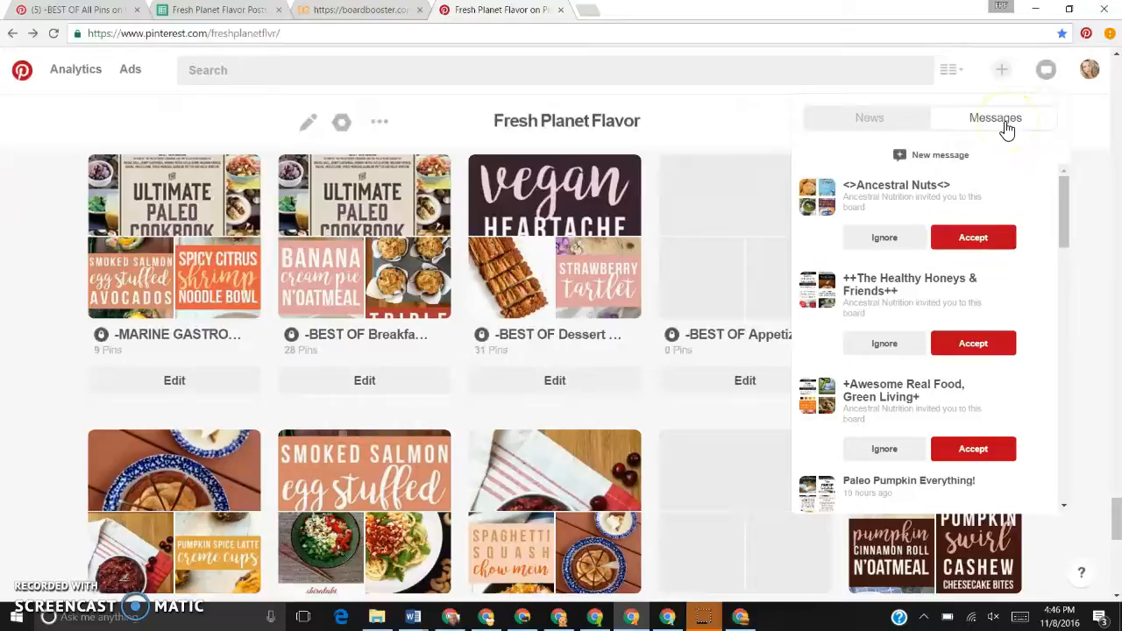
pyautogui.click(1001, 129)
# Step: Accept the invitations to the <>Ancestral Nuts<>, ++The Healthy Honeys & Friends++ and +Awesome Real Food, Green Living+ boards
pyautogui.click(965, 241)
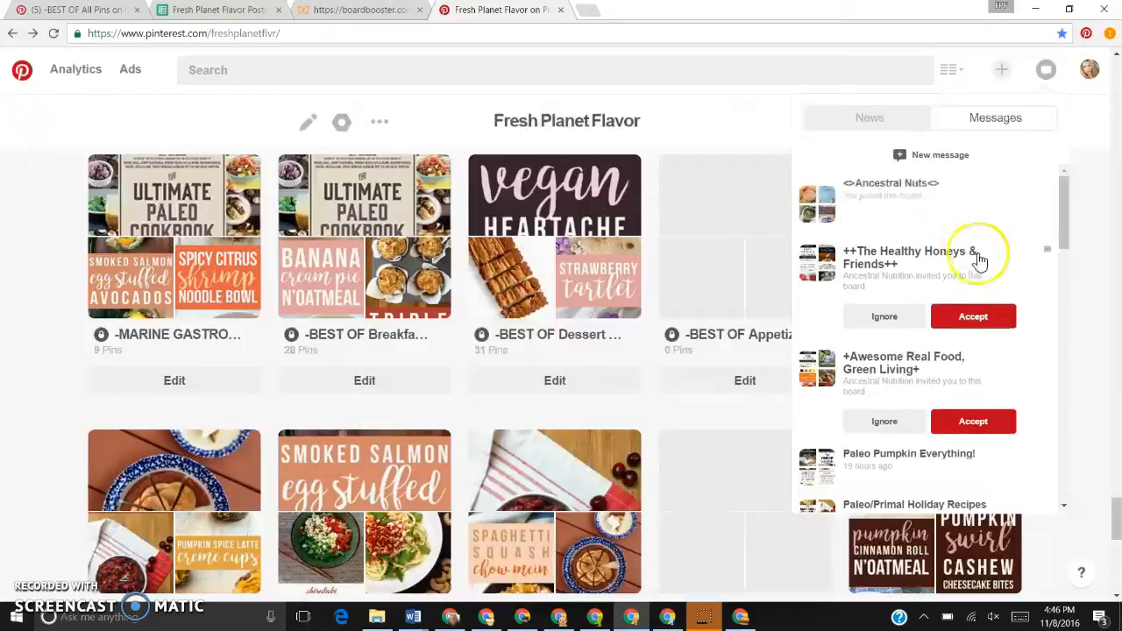
pyautogui.click(973, 422)
pyautogui.click(978, 391)
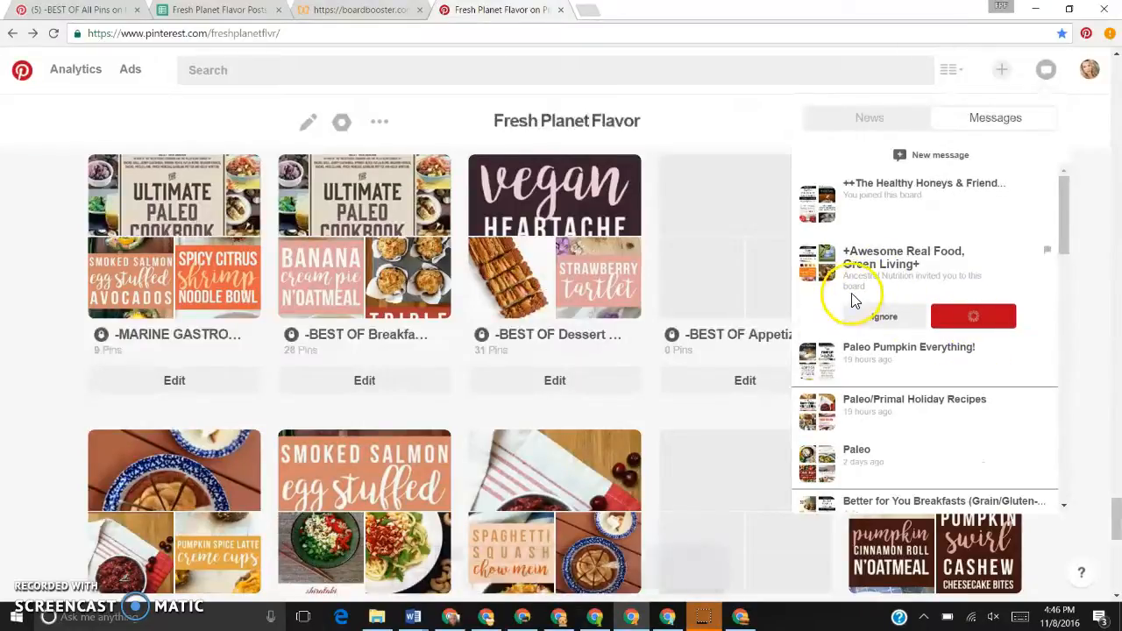
# Step: Open the newly joined ++The Healthy Honeys & Friends++ and +Awesome Real Food, Green Living+ boards in separate tabs, and close the messages
pyautogui.rightClick(869, 191)
pyautogui.click(903, 196)
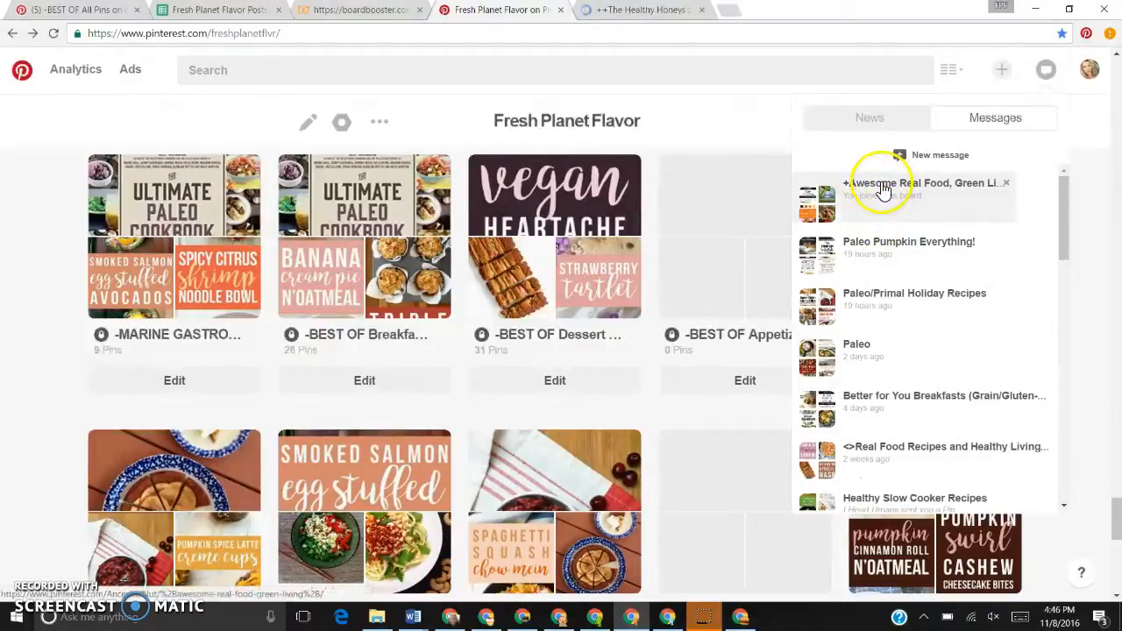
pyautogui.rightClick(883, 191)
pyautogui.click(899, 194)
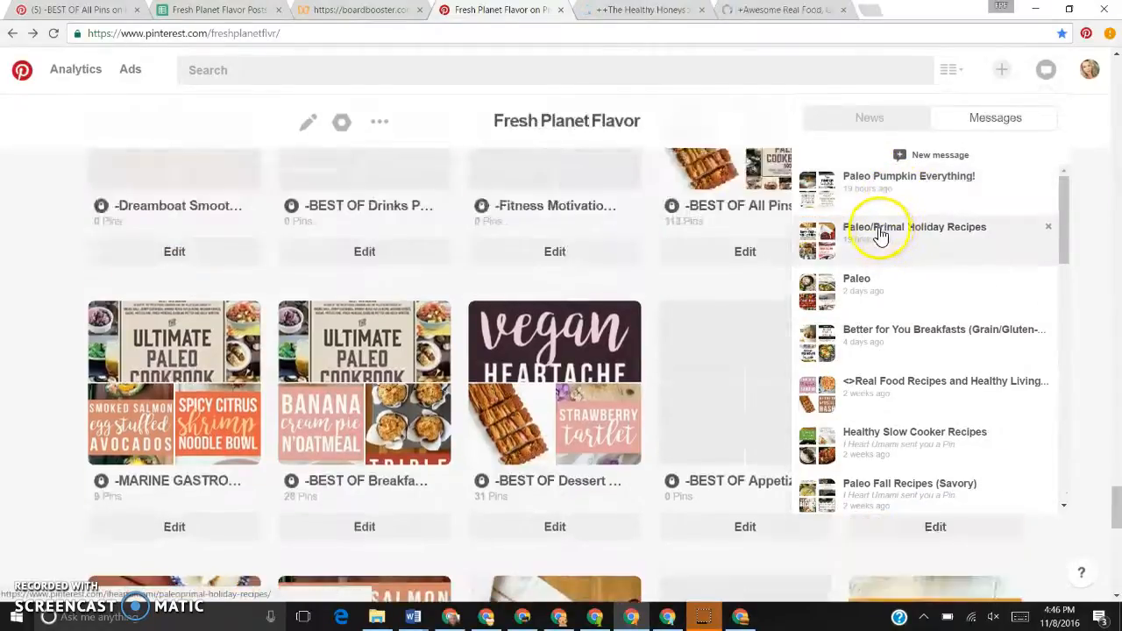
pyautogui.scroll(-3, 833, 243)
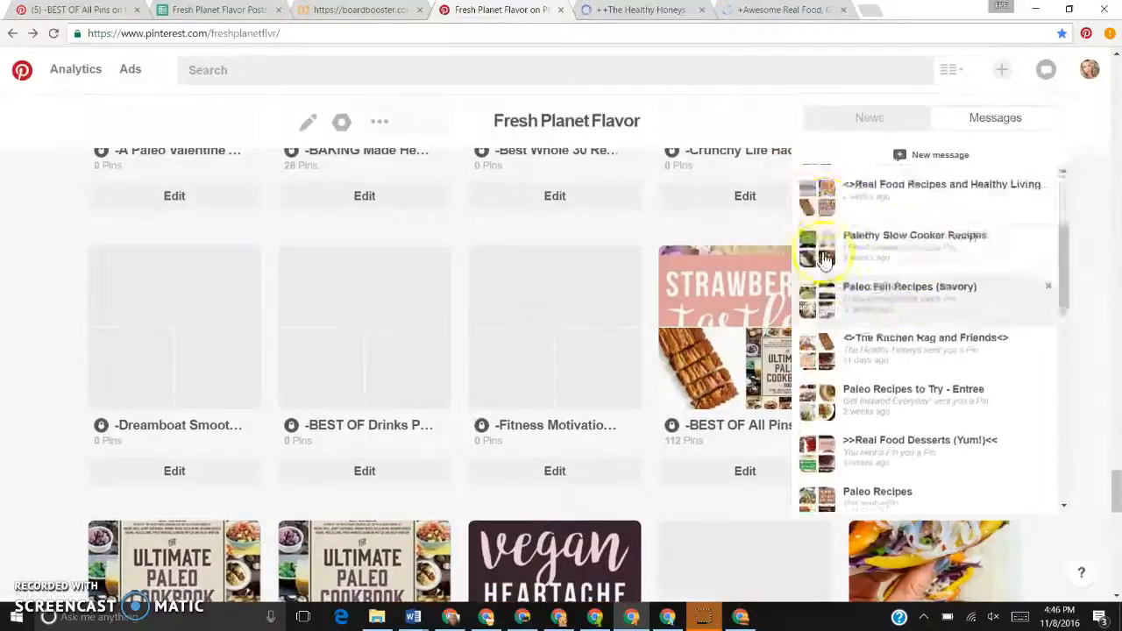
pyautogui.scroll(1, 824, 260)
pyautogui.click(457, 121)
pyautogui.scroll(5, 451, 145)
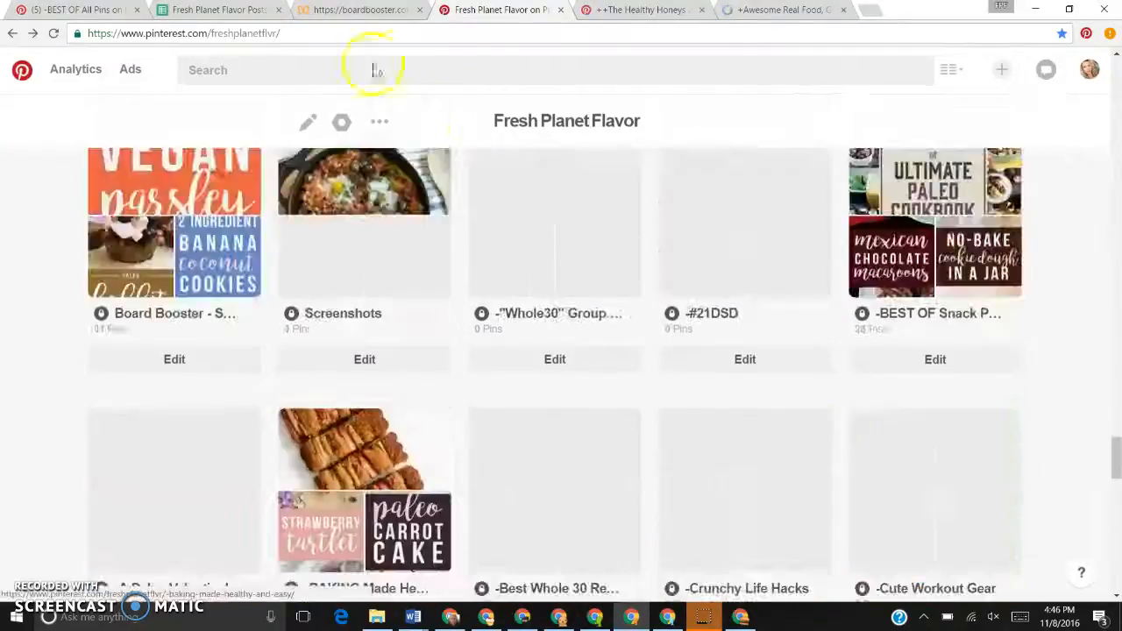
# Step: Switch to the Fresh Planet Flavor Posts spreadsheet and show the beginning of the Pinterest Master List sheet
pyautogui.click(252, 12)
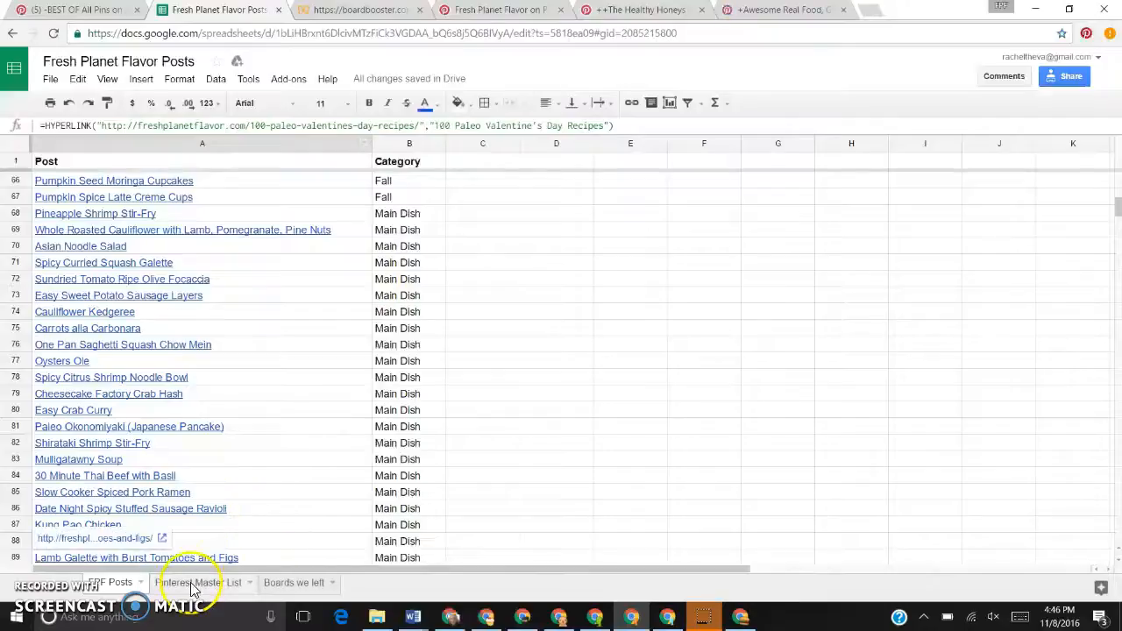
pyautogui.click(197, 582)
pyautogui.scroll(10, 167, 332)
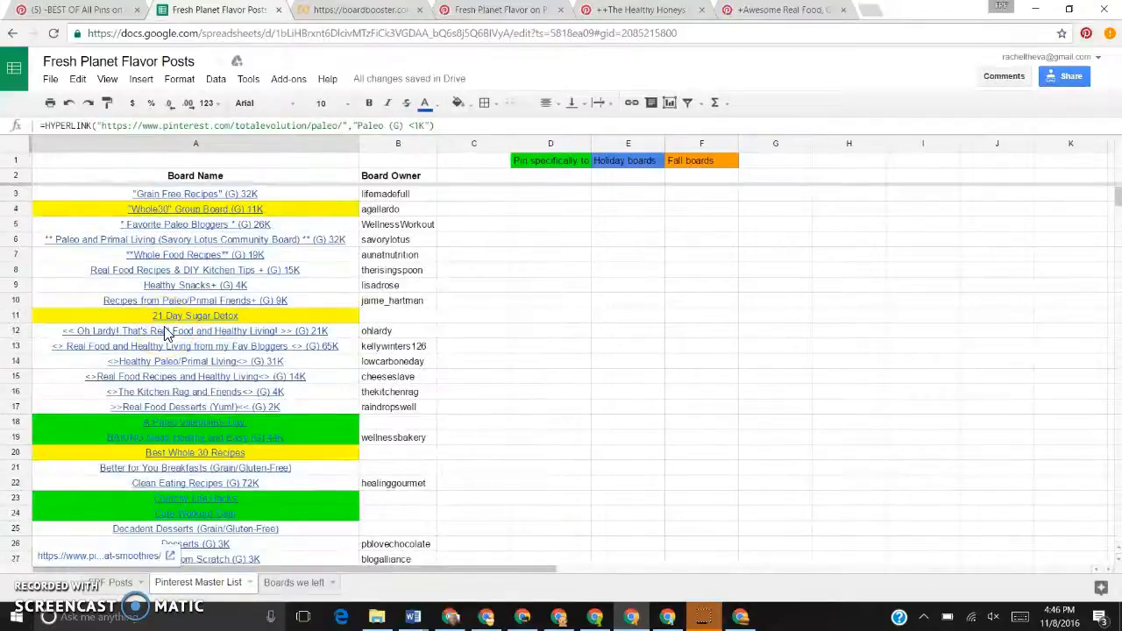
pyautogui.scroll(-1, 166, 334)
pyautogui.scroll(1, 167, 334)
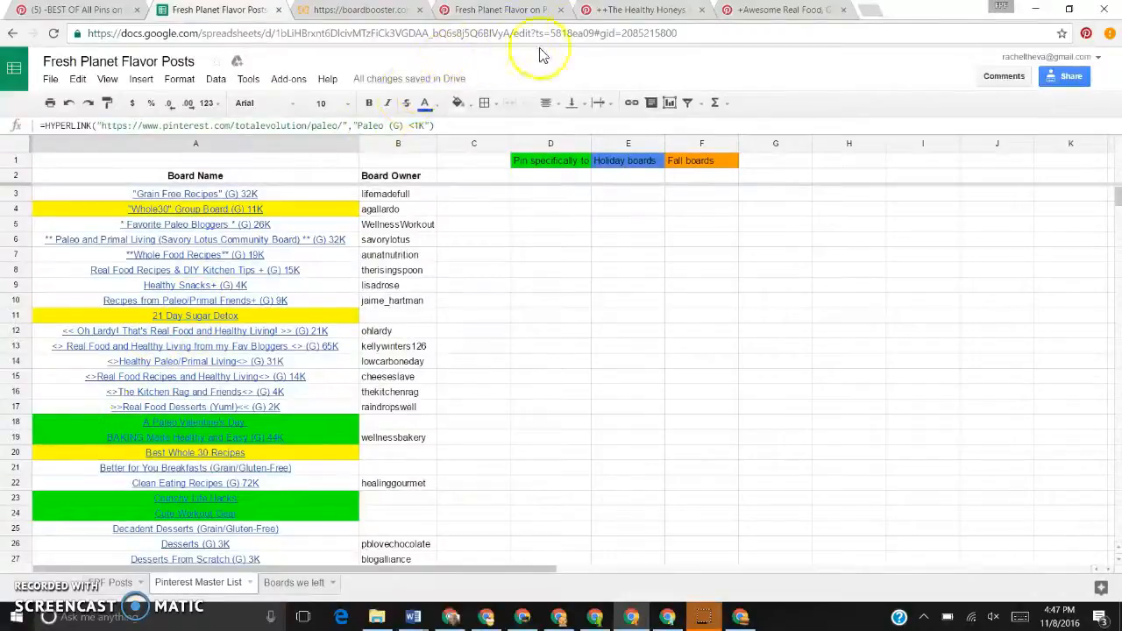
# Step: Copy the board name "The Healthy Honeys & Friends++" from its Pinterest page into cell A78 of the master list, followed by "(G)"
pyautogui.click(640, 10)
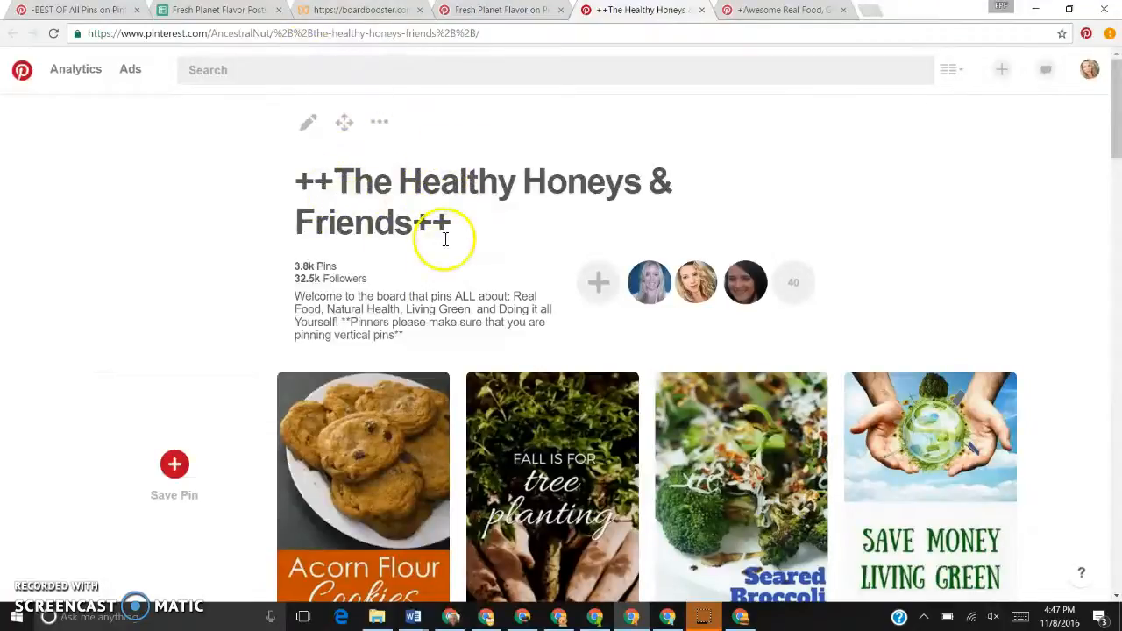
pyautogui.moveTo(448, 230)
pyautogui.mouseDown()
pyautogui.moveTo(413, 226)
pyautogui.moveTo(363, 181)
pyautogui.moveTo(338, 178)
pyautogui.mouseUp()
pyautogui.rightClick(345, 181)
pyautogui.click(375, 200)
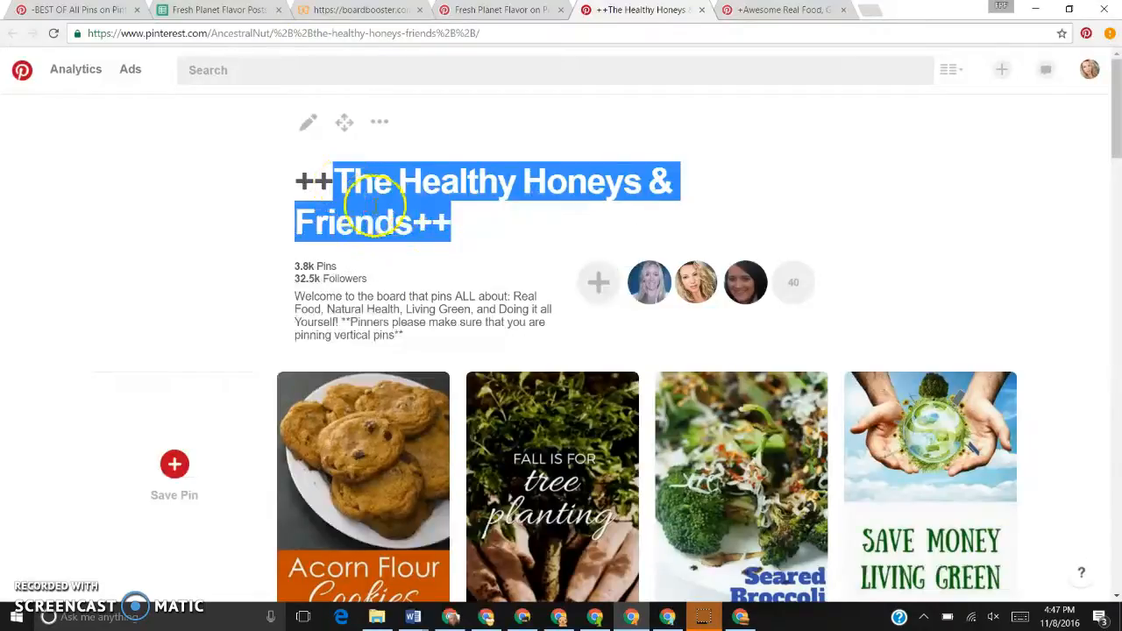
pyautogui.click(213, 10)
pyautogui.scroll(-15, 263, 377)
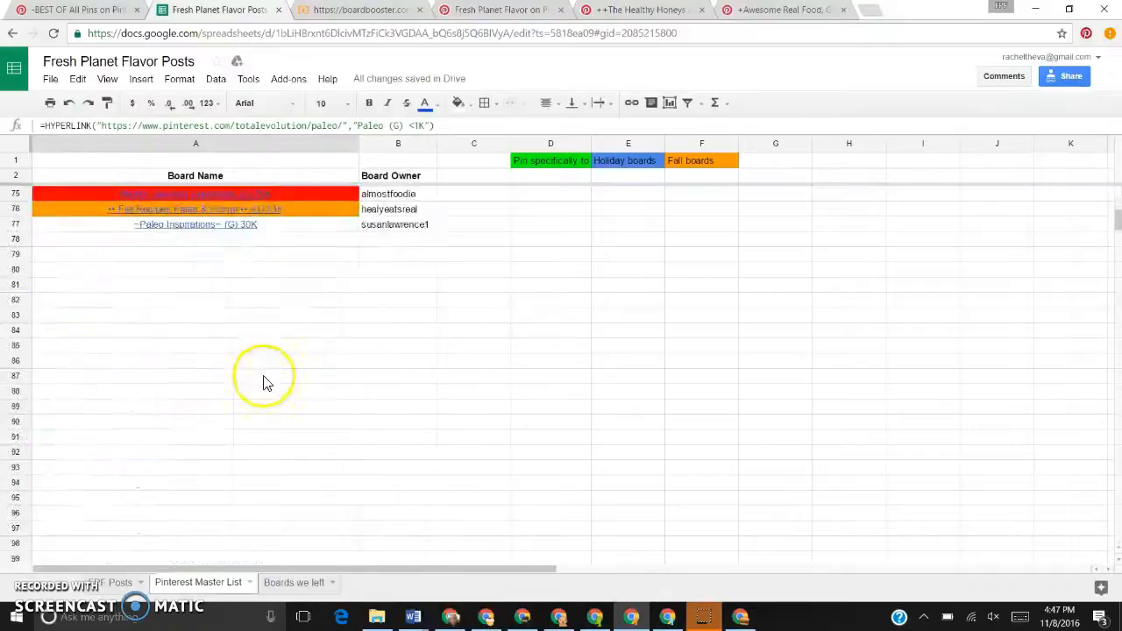
pyautogui.scroll(2, 276, 323)
pyautogui.click(276, 302)
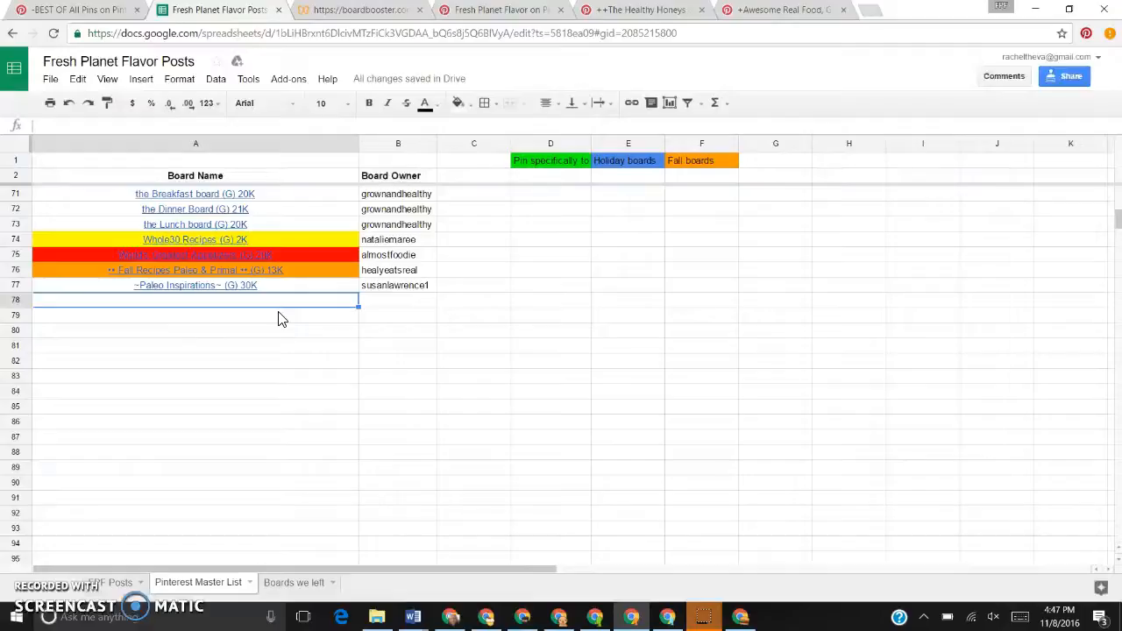
pyautogui.press('Return')
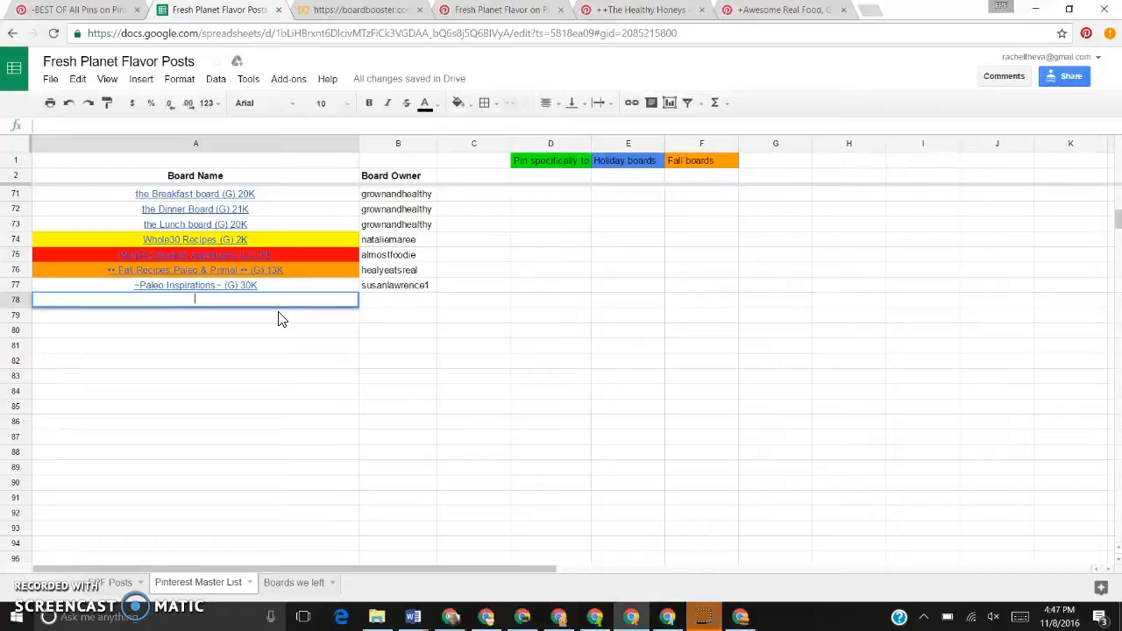
pyautogui.hotkey('ctrl', 'v')
pyautogui.write('(G)')
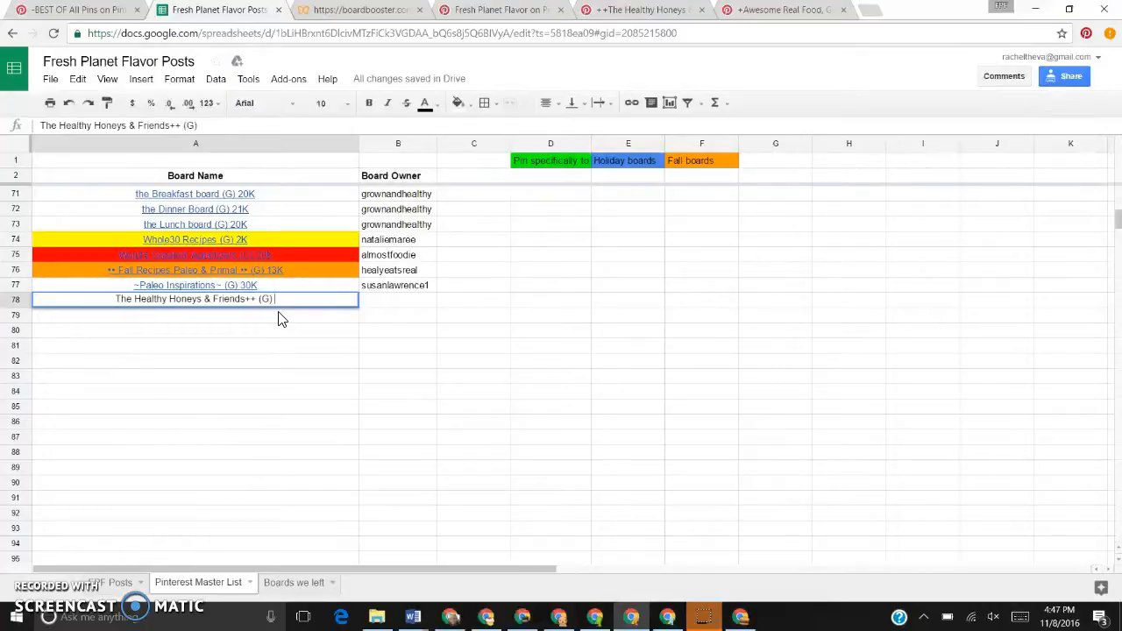
# Step: Check the Healthy Honeys board's follower count on Pinterest and append it to the name in A78 as "33K"
pyautogui.click(624, 10)
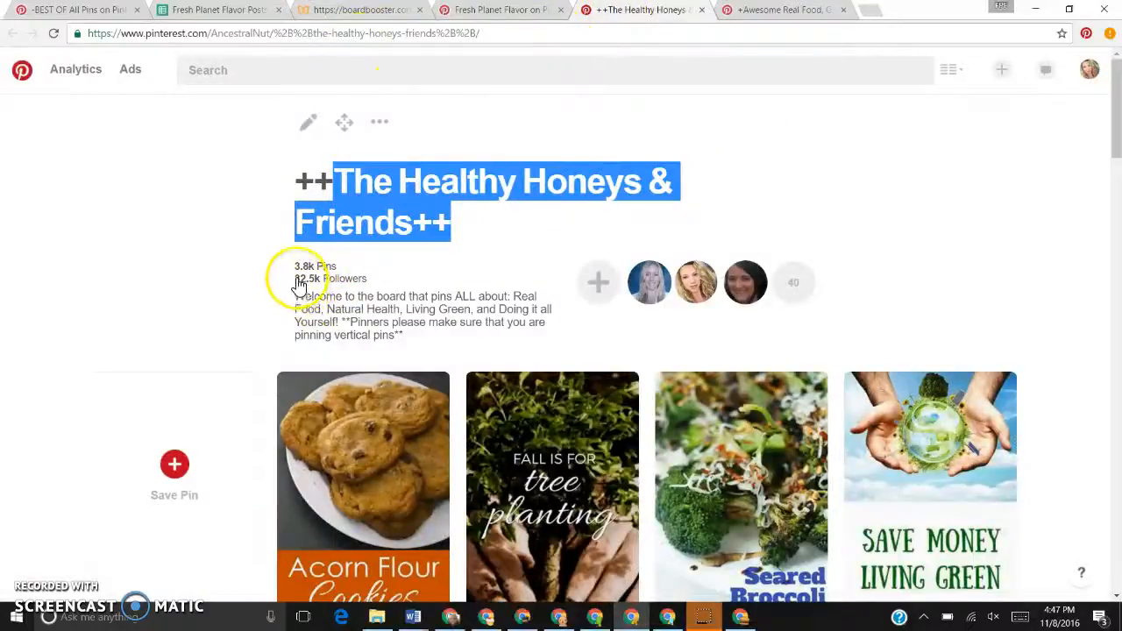
pyautogui.click(261, 10)
pyautogui.write('33K')
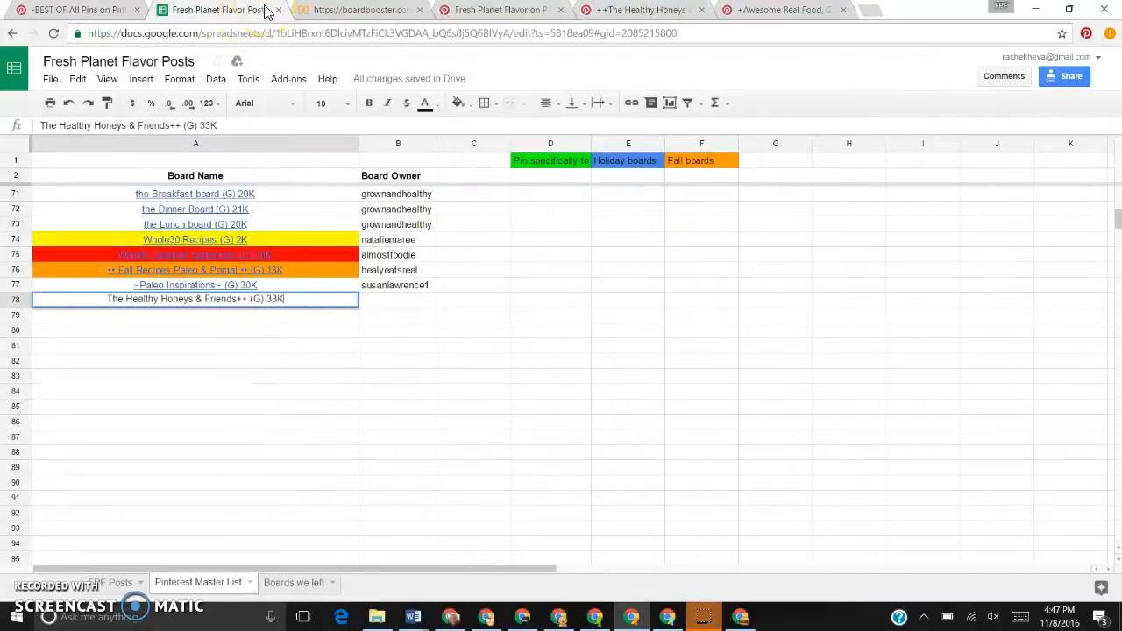
pyautogui.press('Tab')
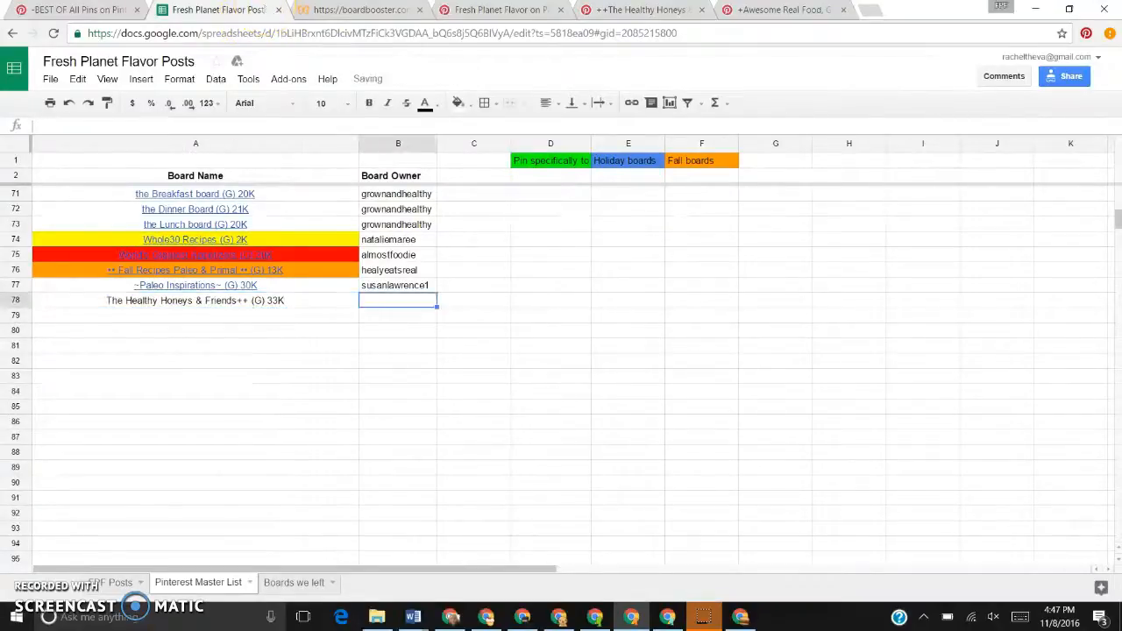
pyautogui.click(605, 10)
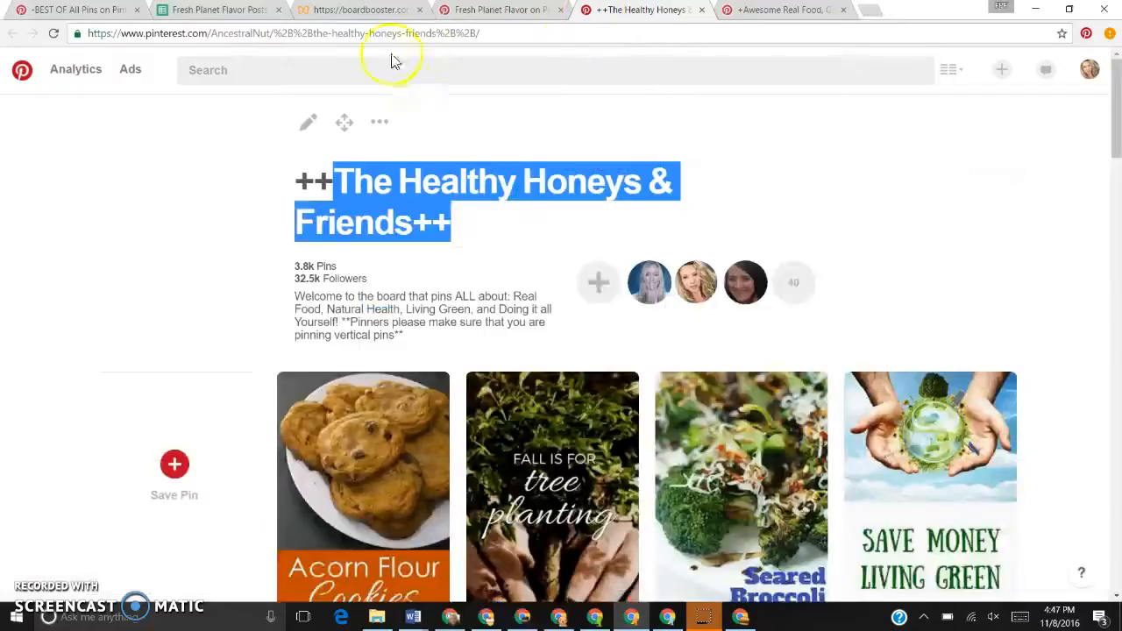
pyautogui.click(255, 33)
pyautogui.doubleClick(250, 33)
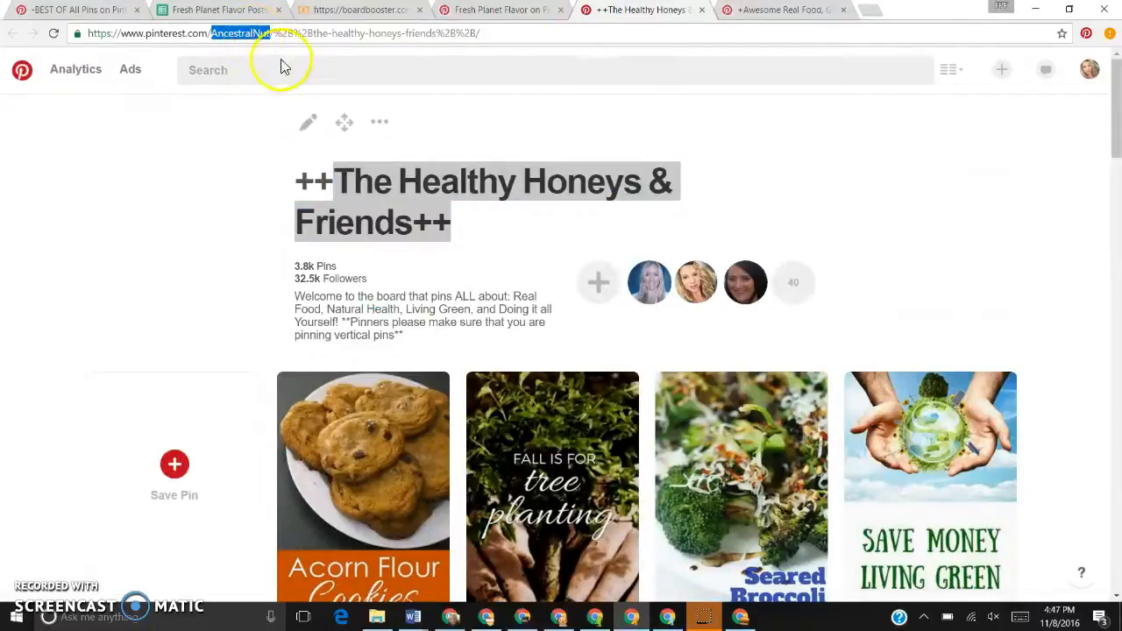
pyautogui.click(245, 16)
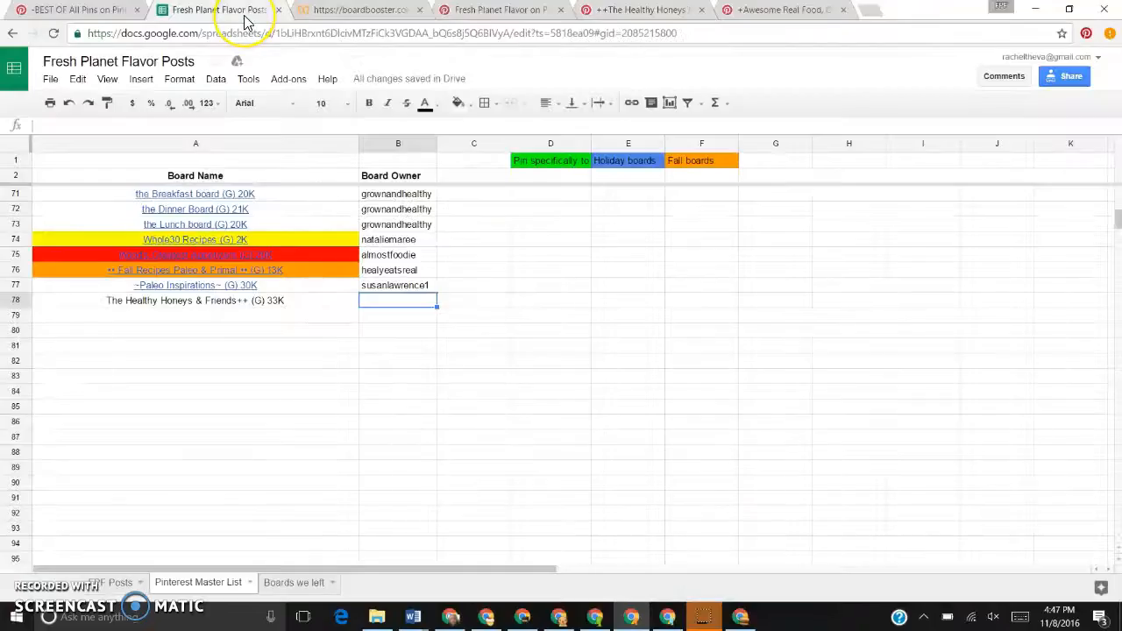
pyautogui.hotkey('ctrl', 'v')
pyautogui.press('Left')
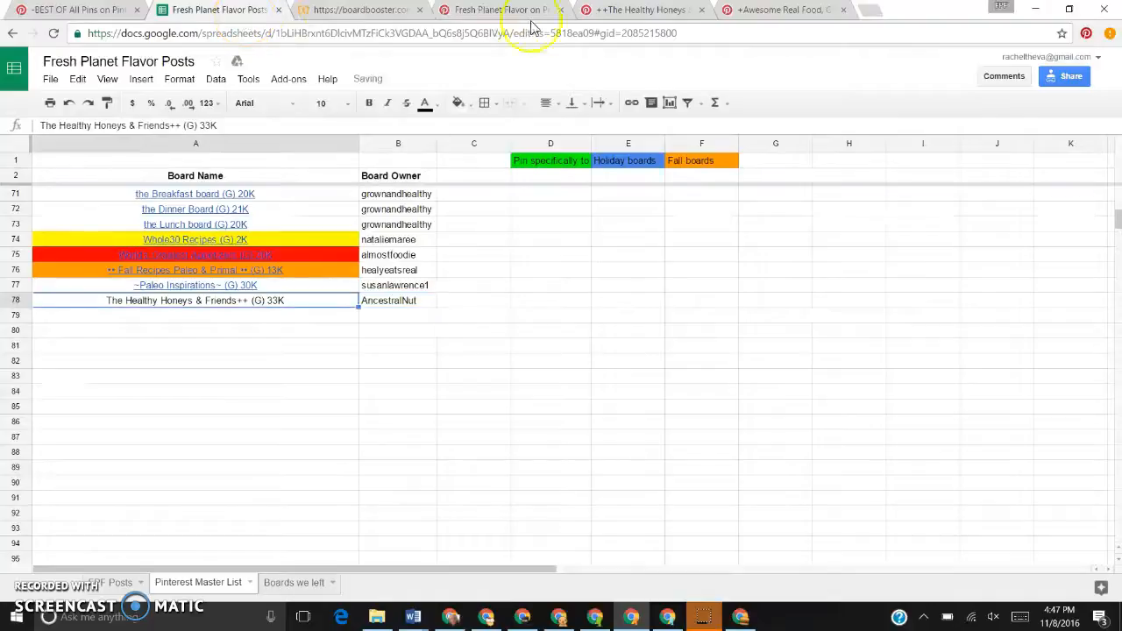
# Step: Link the board name in A78 to the Pinterest address of the Healthy Honeys board
pyautogui.click(586, 11)
pyautogui.click(517, 33)
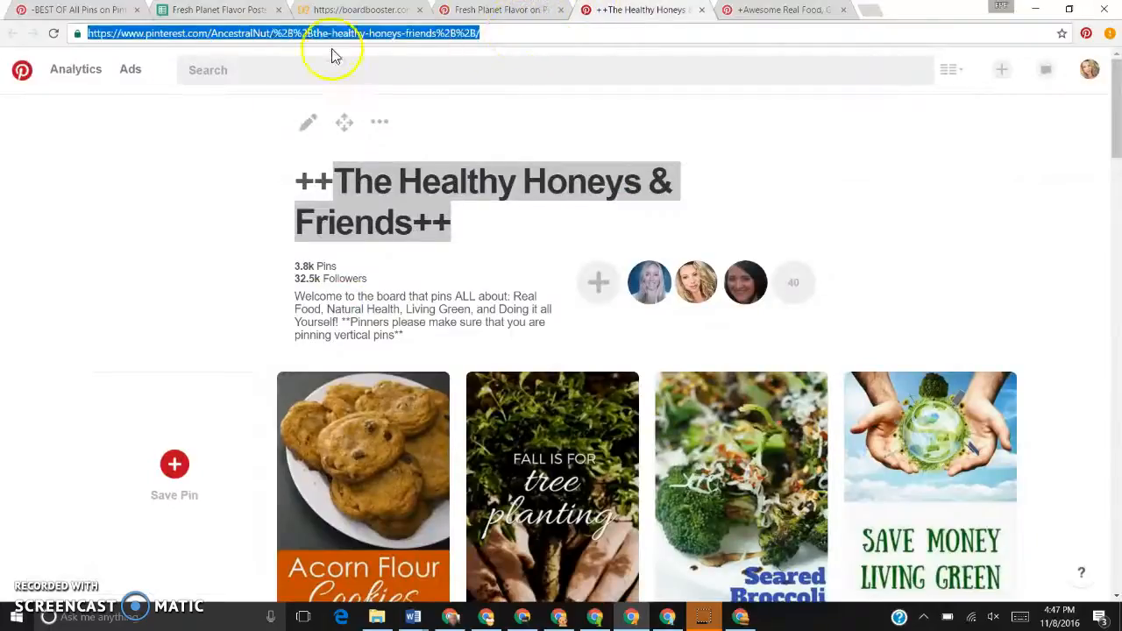
pyautogui.click(195, 16)
pyautogui.hotkey('ctrl', 'k')
pyautogui.hotkey('ctrl', 'v')
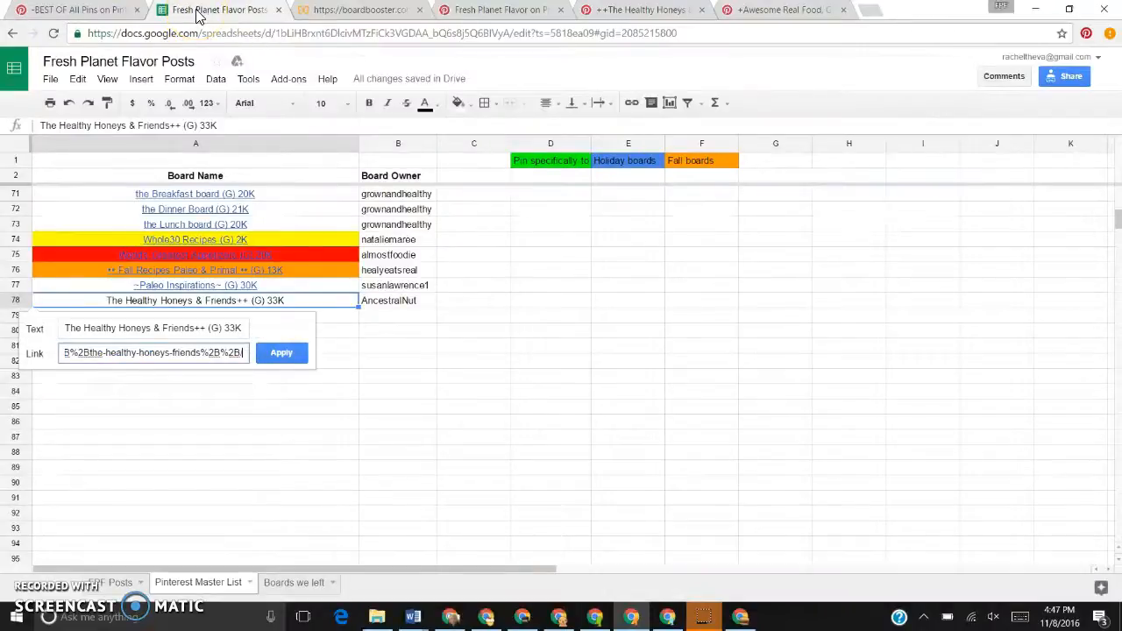
pyautogui.press('Return')
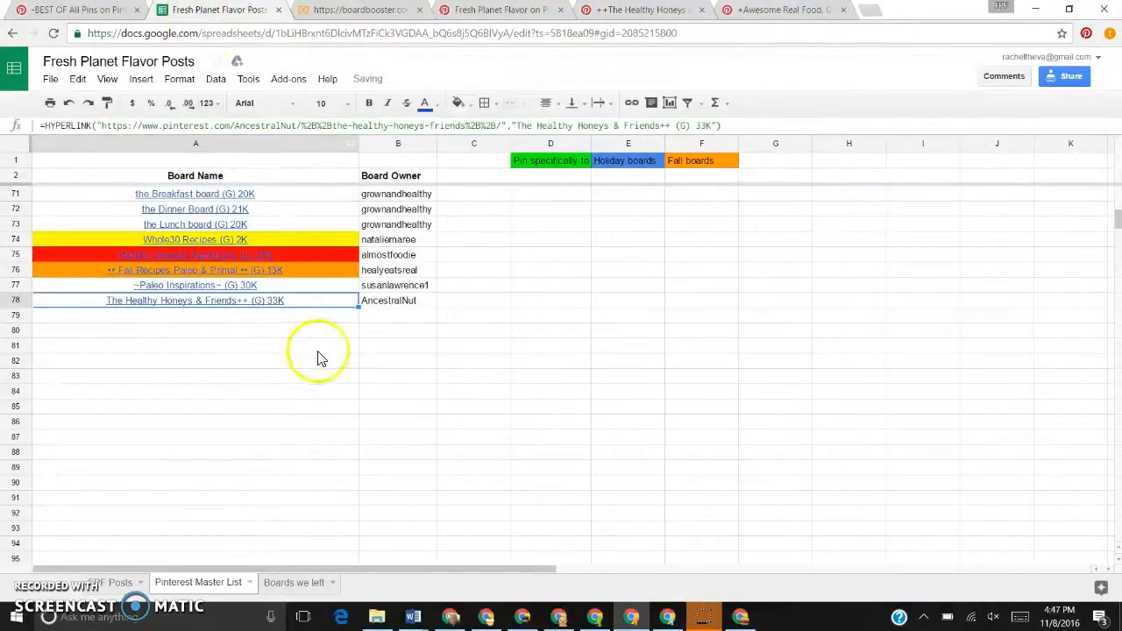
# Step: Copy the board name "Awesome Real Food, Green Living+" from its Pinterest page and return to the master list with cell A79 selected
pyautogui.click(328, 318)
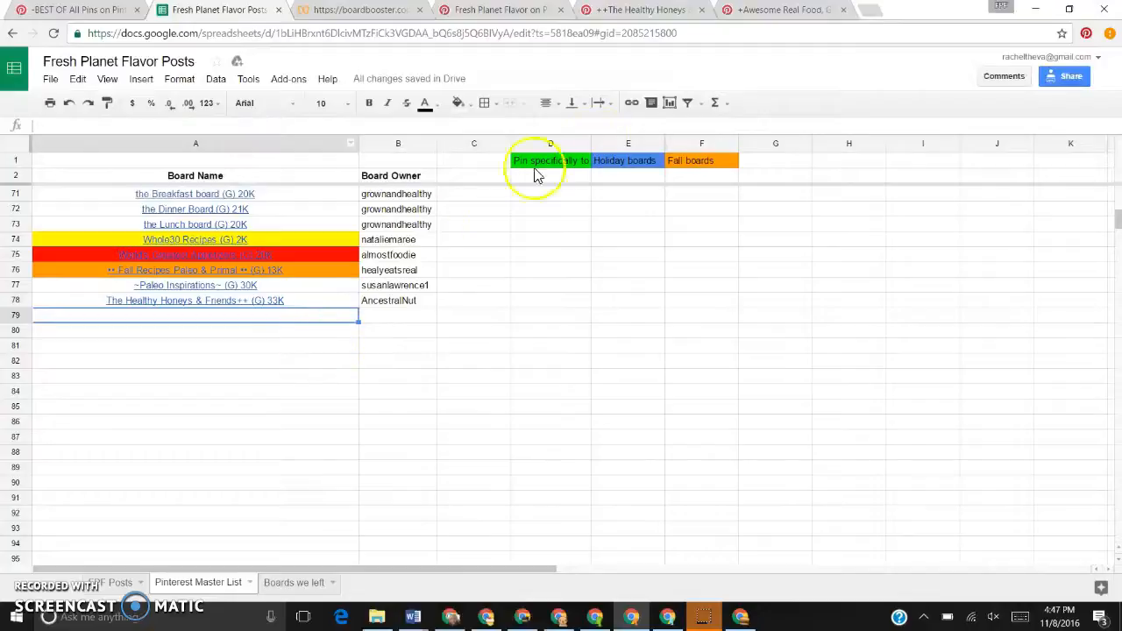
pyautogui.click(747, 14)
pyautogui.moveTo(408, 224); pyautogui.dragTo(324, 186)
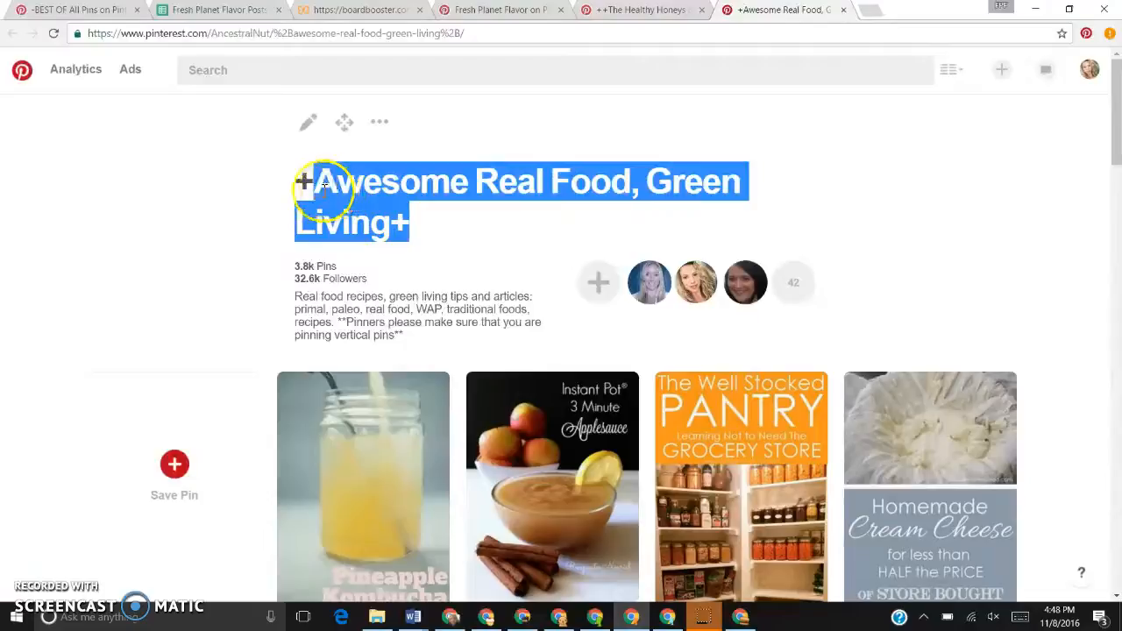
pyautogui.rightClick(323, 188)
pyautogui.click(329, 200)
pyautogui.hotkey('ctrl', '2')
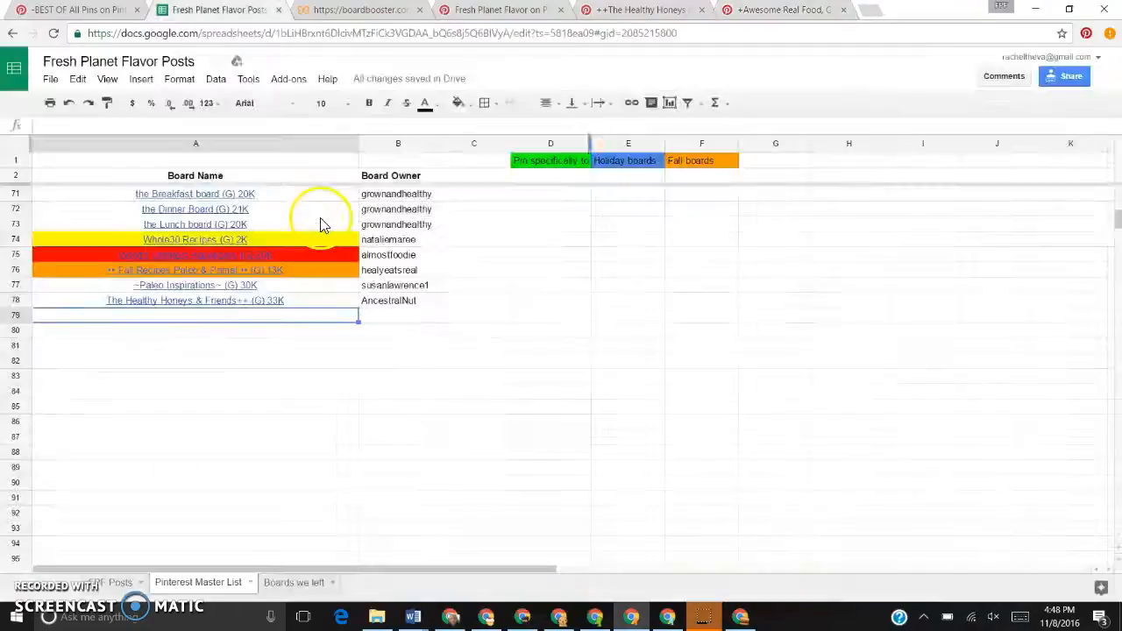
pyautogui.press('Down')
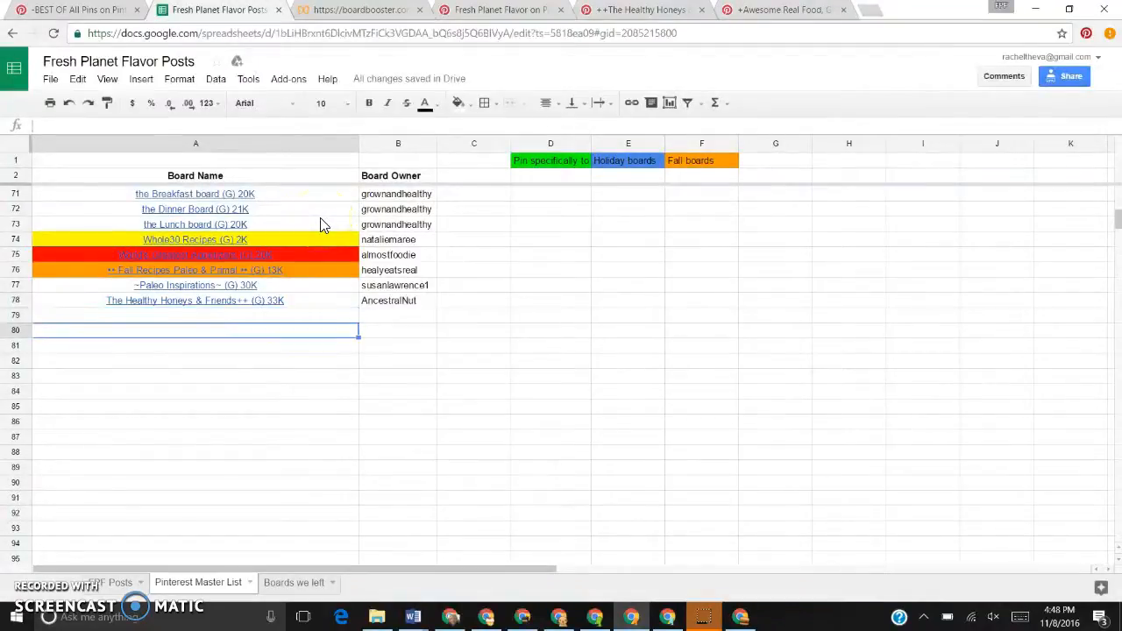
pyautogui.press('Up')
pyautogui.hotkey('ctrl', 'v')
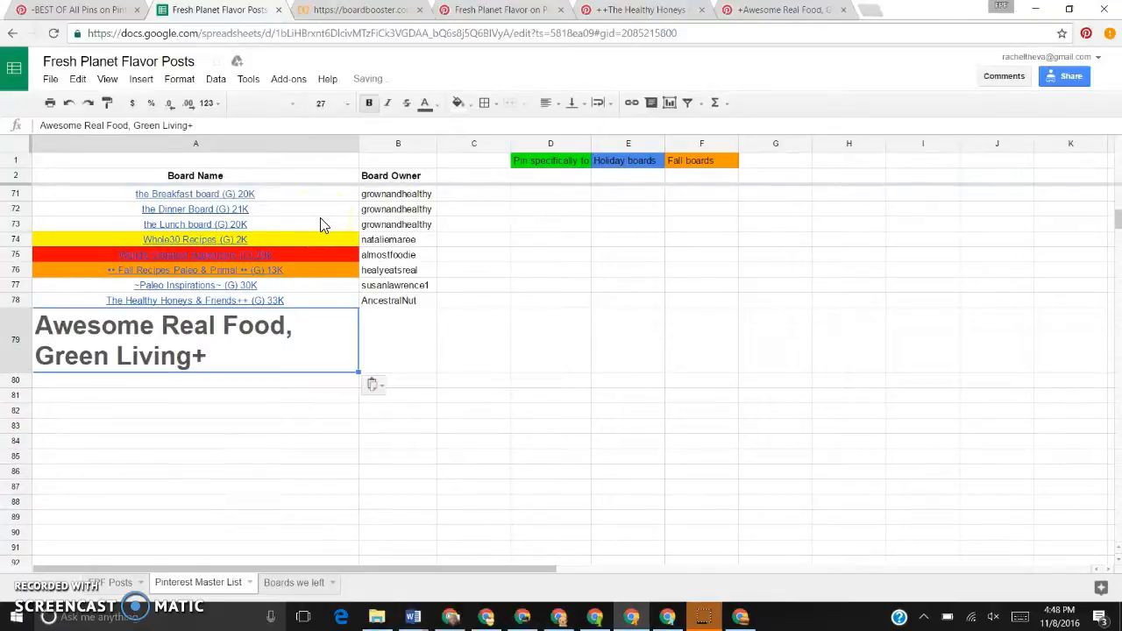
pyautogui.hotkey('ctrl', 'z')
# Step: Enter "Awesome Real Food, Green Living+ (G) 33K" in cell A79 as plain text, taking the rounded follower count from the board's page
pyautogui.press('Return')
pyautogui.hotkey('ctrl', 'v')
pyautogui.write('(G)')
pyautogui.press('BackSpace')
pyautogui.write(')')
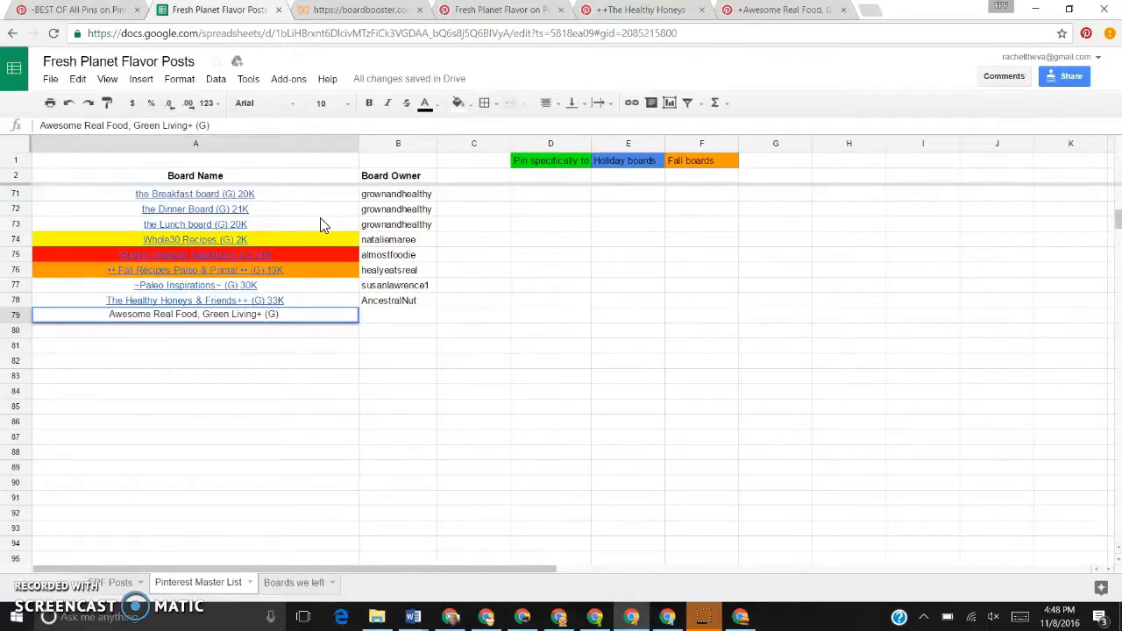
pyautogui.hotkey('ctrl', '9')
pyautogui.hotkey('ctrl', '2')
pyautogui.write('33K')
pyautogui.press('Tab')
pyautogui.write('AncestralNut')
pyautogui.press('Return')
pyautogui.press('Up')
pyautogui.press('Left')
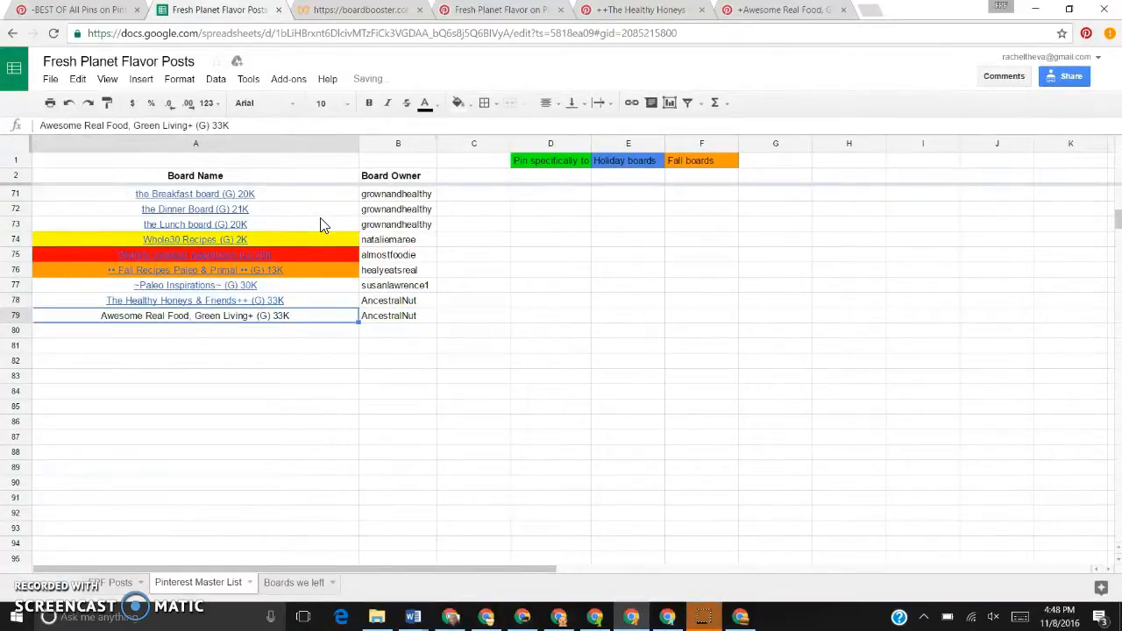
# Step: Link the board name in A79 to the Pinterest address of the Awesome Real Food, Green Living board
pyautogui.click(785, 10)
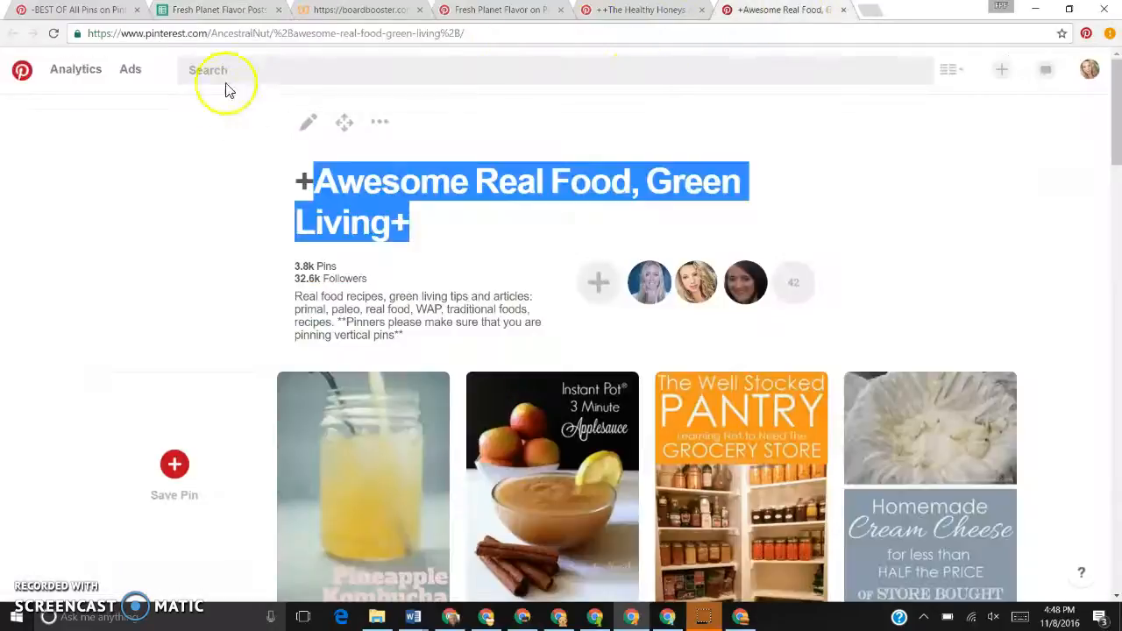
pyautogui.click(250, 33)
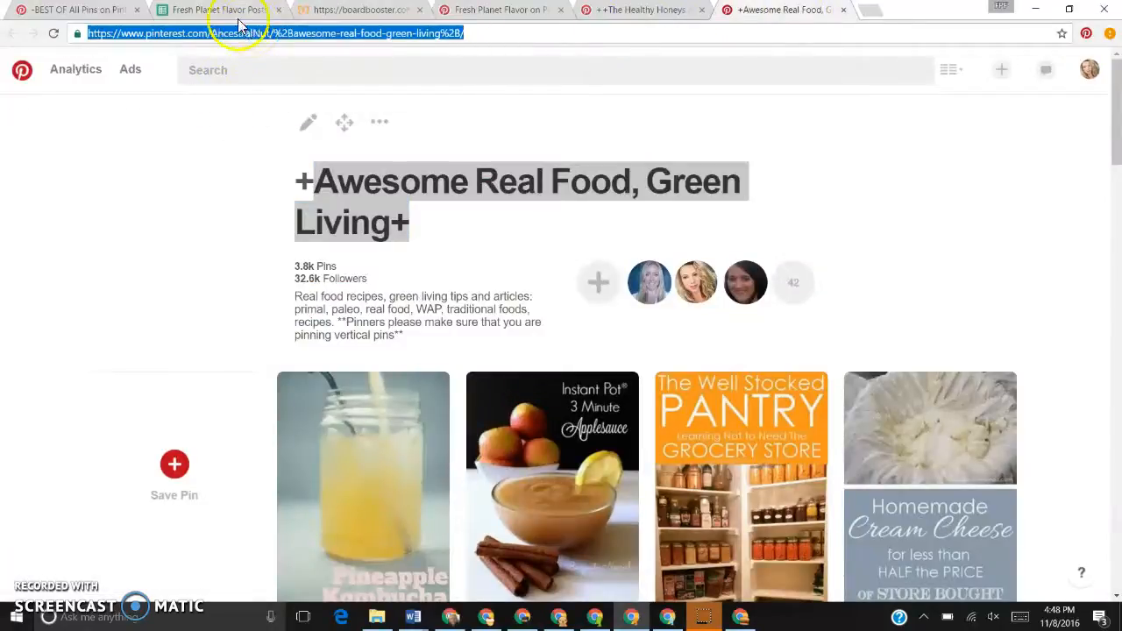
pyautogui.click(217, 11)
pyautogui.hotkey('ctrl', 'k')
pyautogui.hotkey('ctrl', 'v')
pyautogui.press('Return')
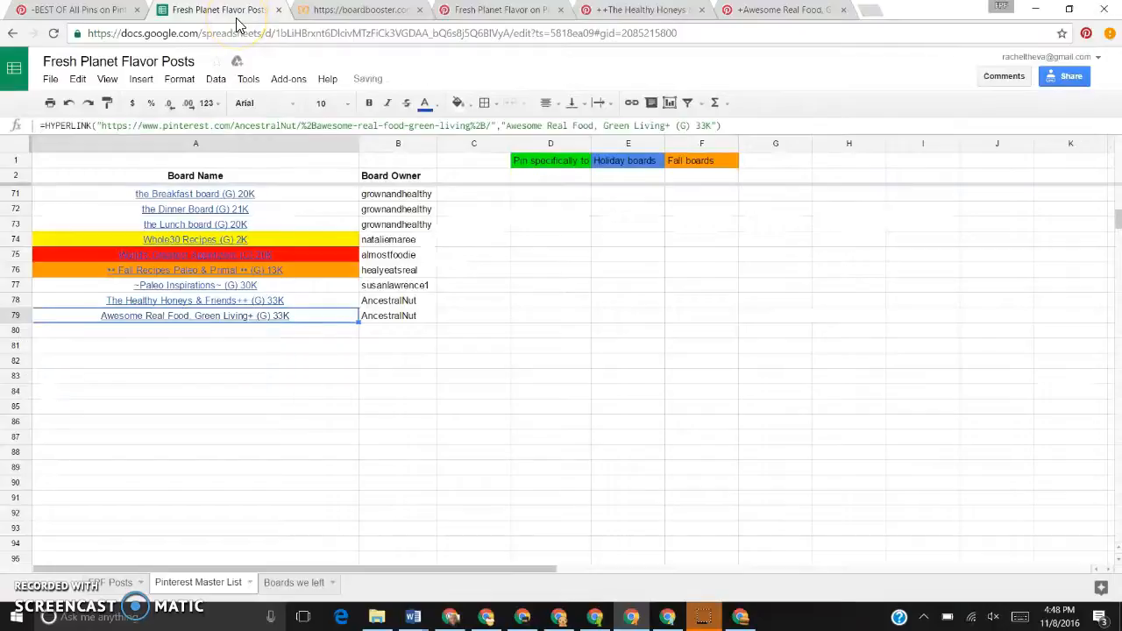
# Step: Switch back to Pinterest and open the Fresh Planet Flavor profile from the Awesome Real Food board's page
pyautogui.click(737, 11)
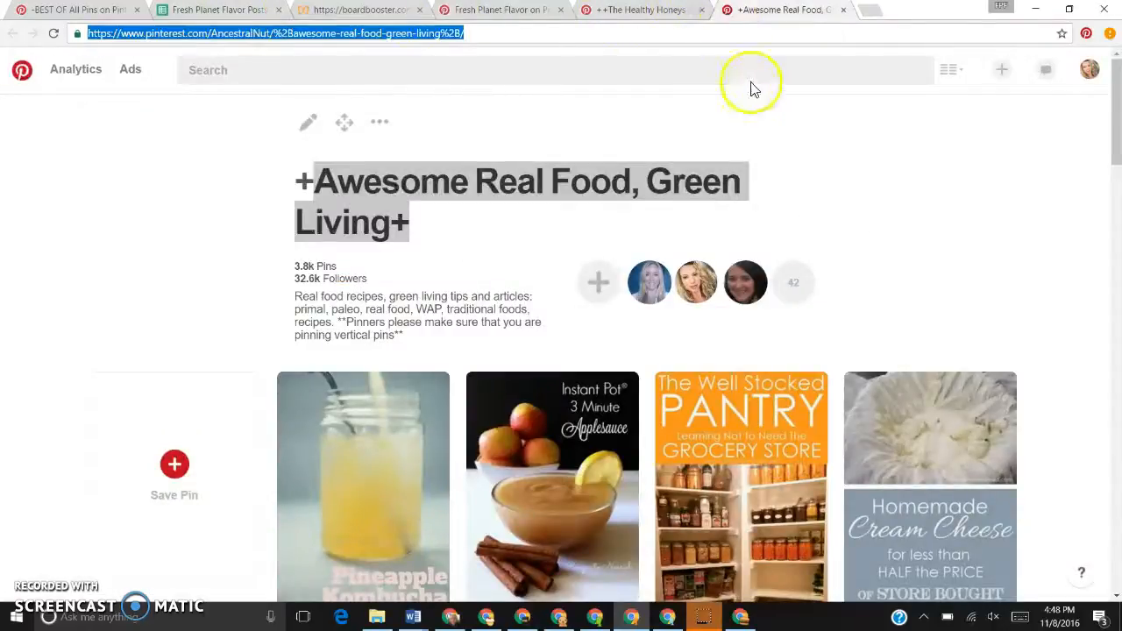
pyautogui.click(1090, 70)
pyautogui.click(1080, 111)
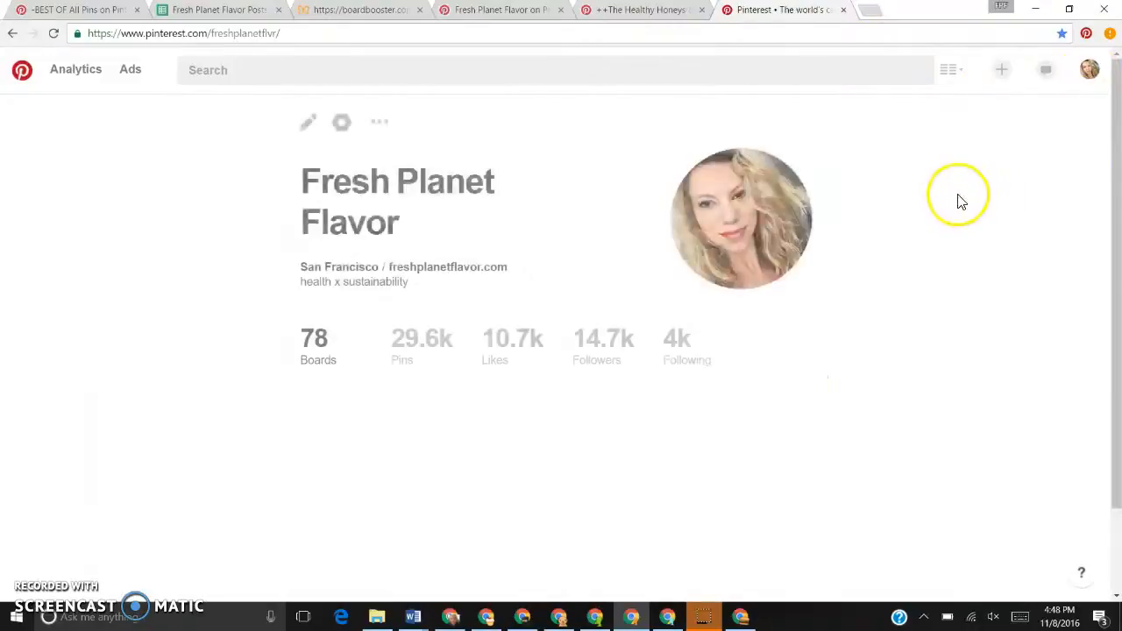
# Step: Find the <>Ancestral Nuts<> group board on the Fresh Planet Flavor profile and open its page
pyautogui.scroll(-15, 513, 336)
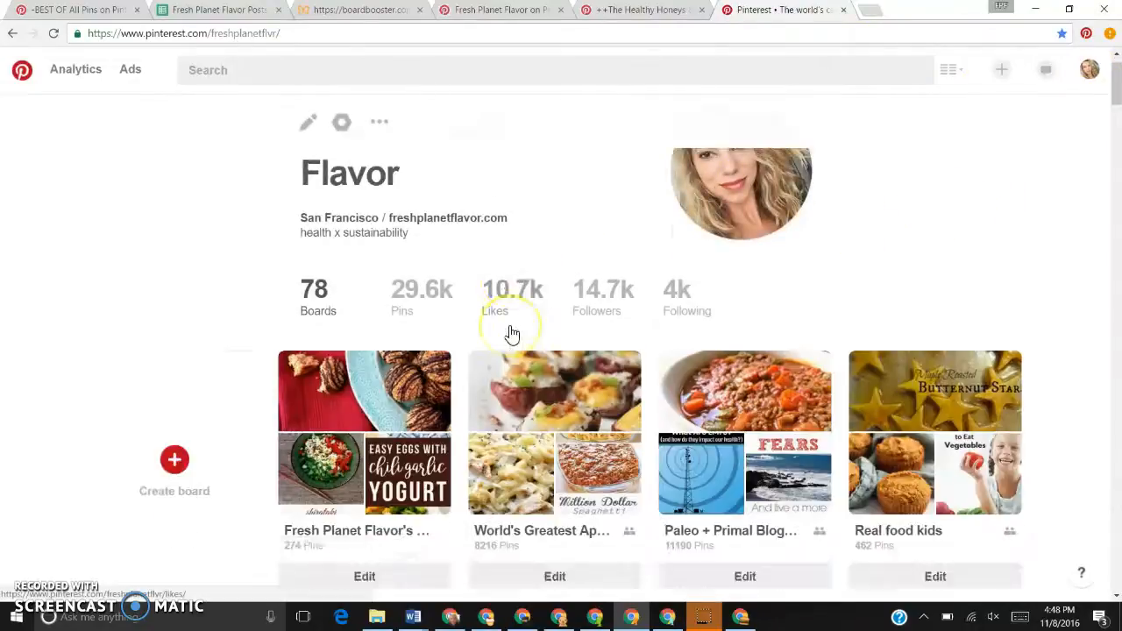
pyautogui.scroll(-20, 513, 336)
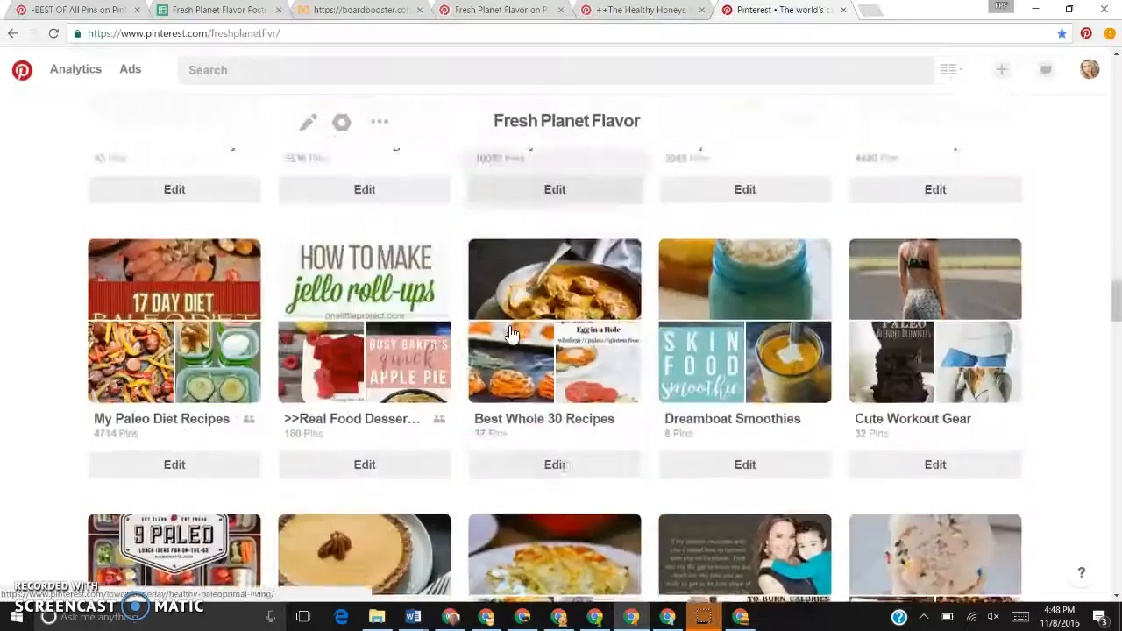
pyautogui.scroll(-3, 513, 336)
pyautogui.scroll(3, 513, 336)
pyautogui.scroll(2, 369, 411)
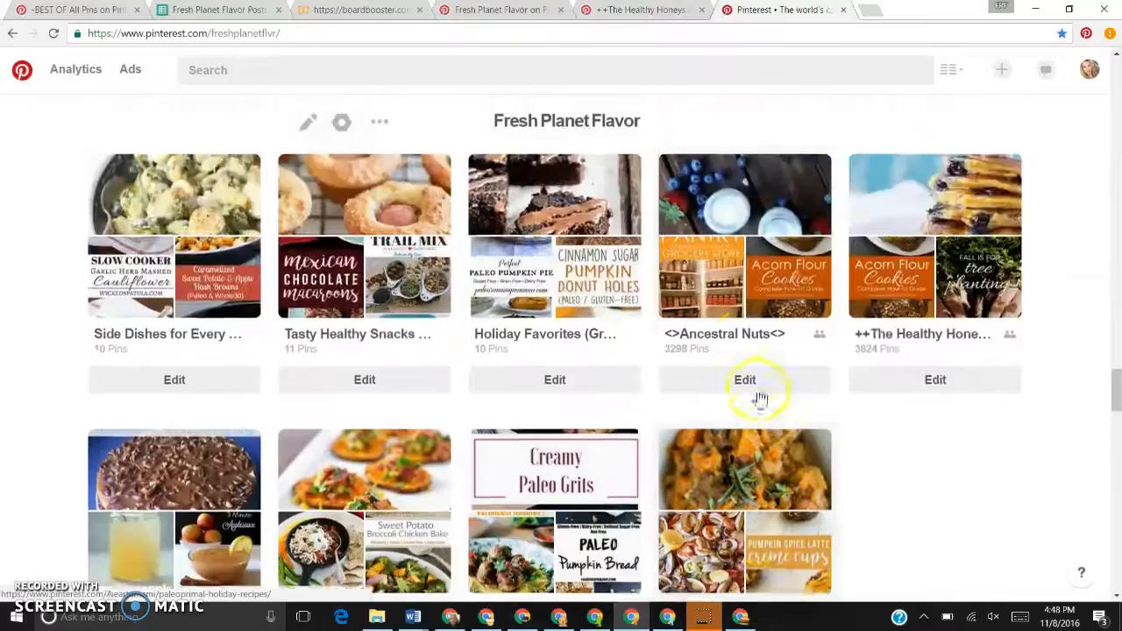
pyautogui.click(755, 304)
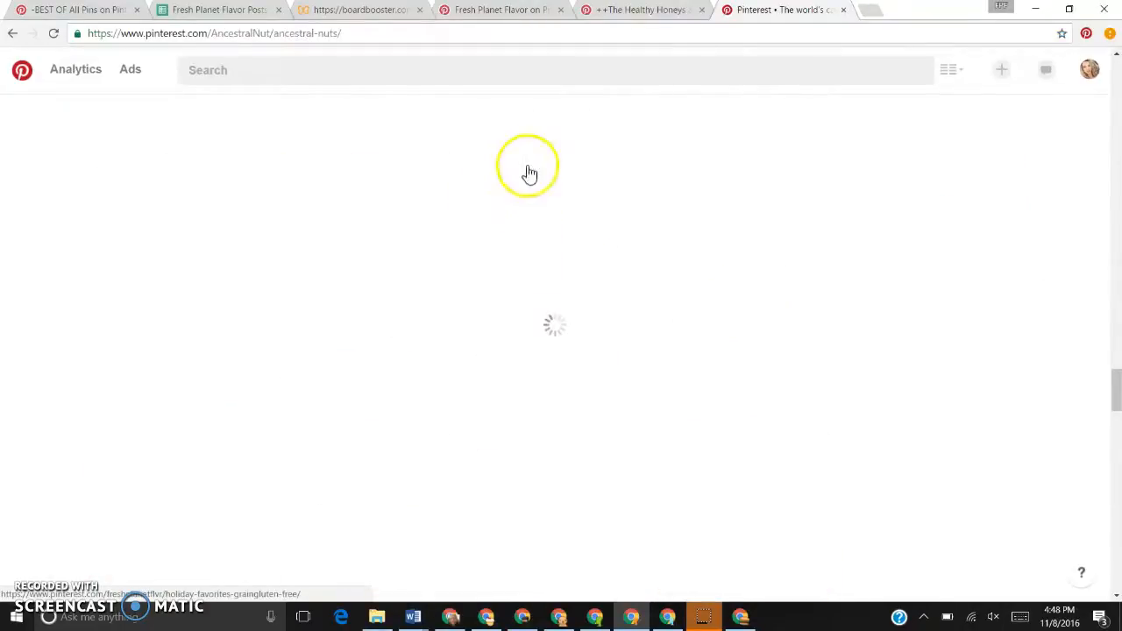
# Step: Copy the board title from the Pinterest page and enter "<>Ancestral Nuts<>" in cell A80 of the Google Sheets master list
pyautogui.moveTo(598, 180); pyautogui.dragTo(296, 173)
pyautogui.hotkey('ctrl', 'c')
pyautogui.rightClick(302, 180)
pyautogui.click(334, 190)
pyautogui.hotkey('ctrl', '1')
pyautogui.hotkey('ctrl', '2')
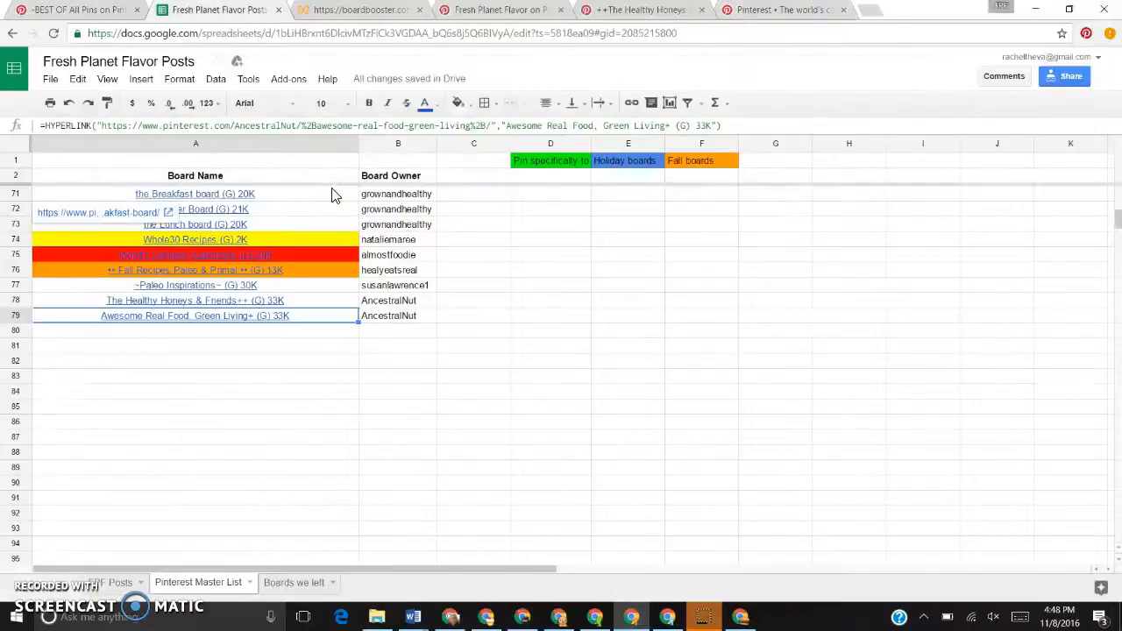
pyautogui.press('Down')
pyautogui.press('Return')
pyautogui.hotkey('ctrl', 'v')
pyautogui.press('Return')
pyautogui.press('Up')
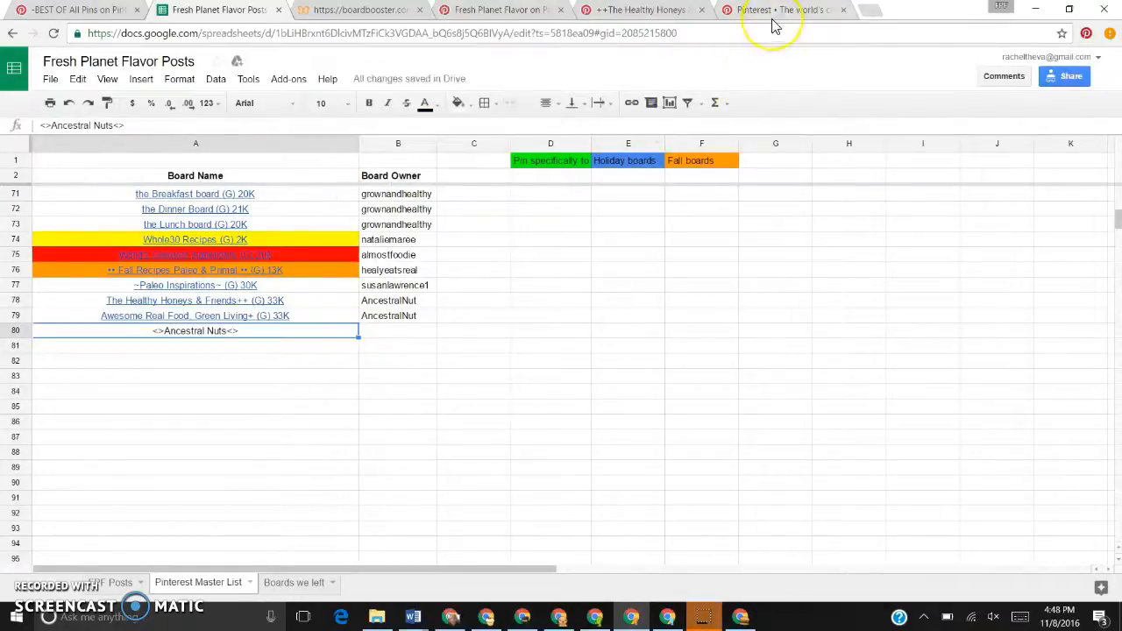
pyautogui.press('Up')
pyautogui.press('Right')
pyautogui.hotkey('ctrl', 'c')
pyautogui.press('Down')
pyautogui.hotkey('ctrl', 'v')
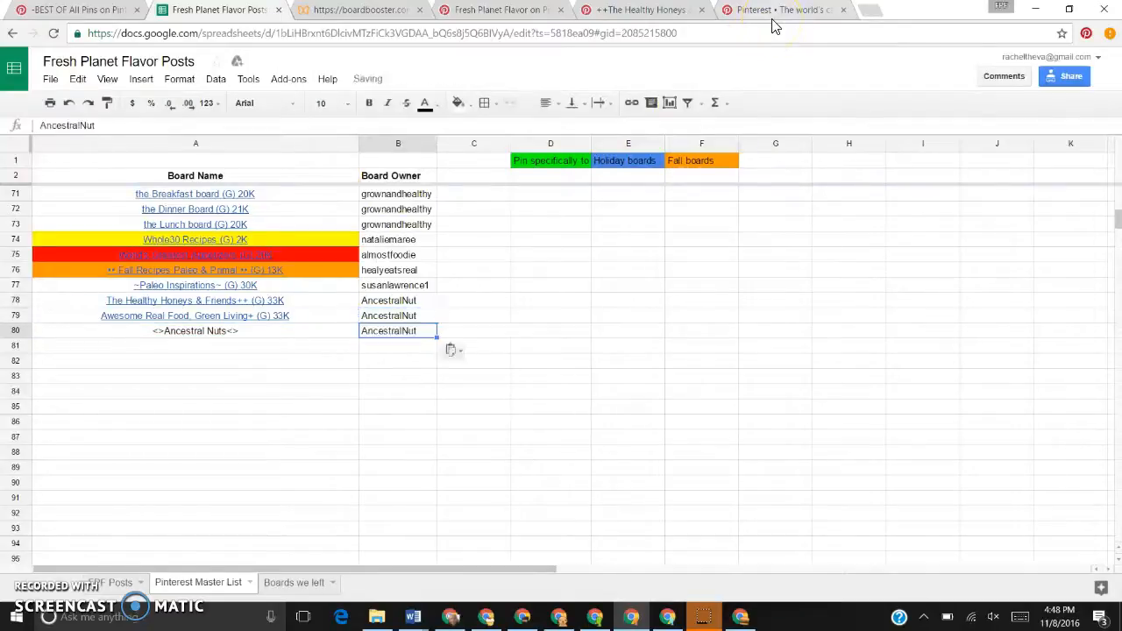
pyautogui.press('Left')
# Step: Link the board name in A80 to the Pinterest address of the Ancestral Nuts board
pyautogui.click(769, 13)
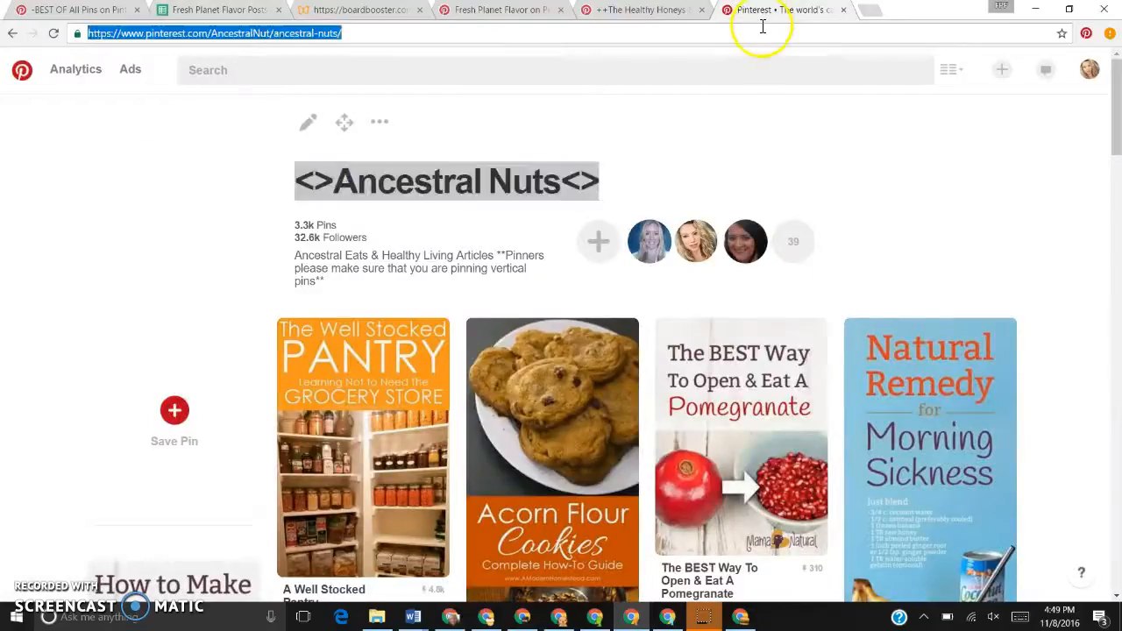
pyautogui.hotkey('ctrl', 'c')
pyautogui.hotkey('ctrl', '2')
pyautogui.hotkey('ctrl', 'k')
pyautogui.hotkey('ctrl', 'v')
pyautogui.press('Return')
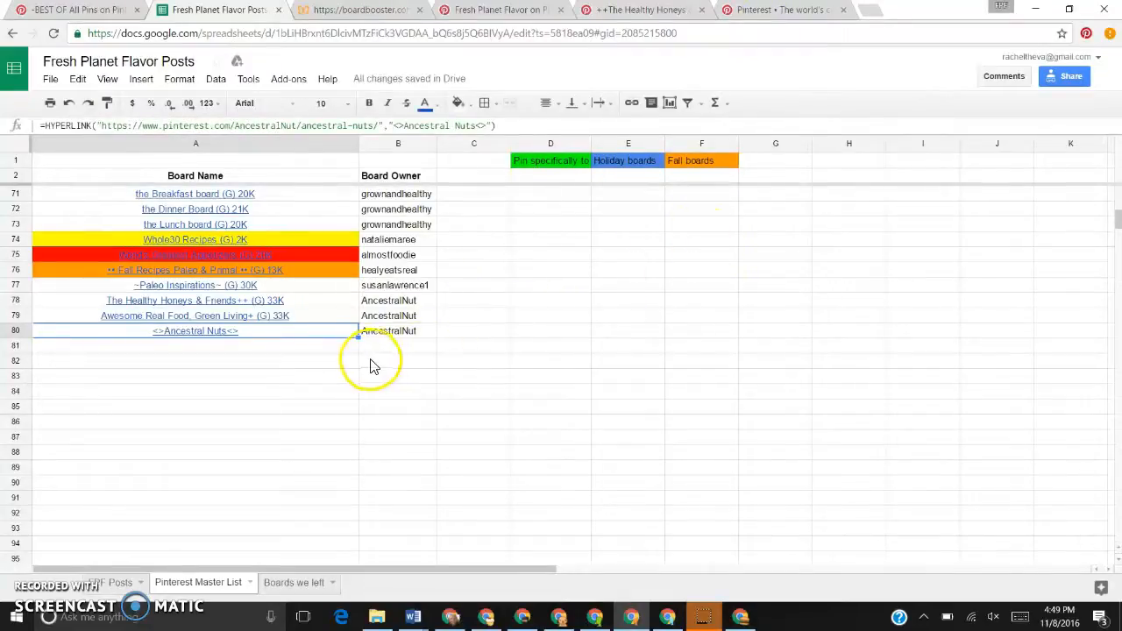
# Step: Switch to BoardBooster's scheduler overview, start adding boards and refresh the list of available boards
pyautogui.click(355, 11)
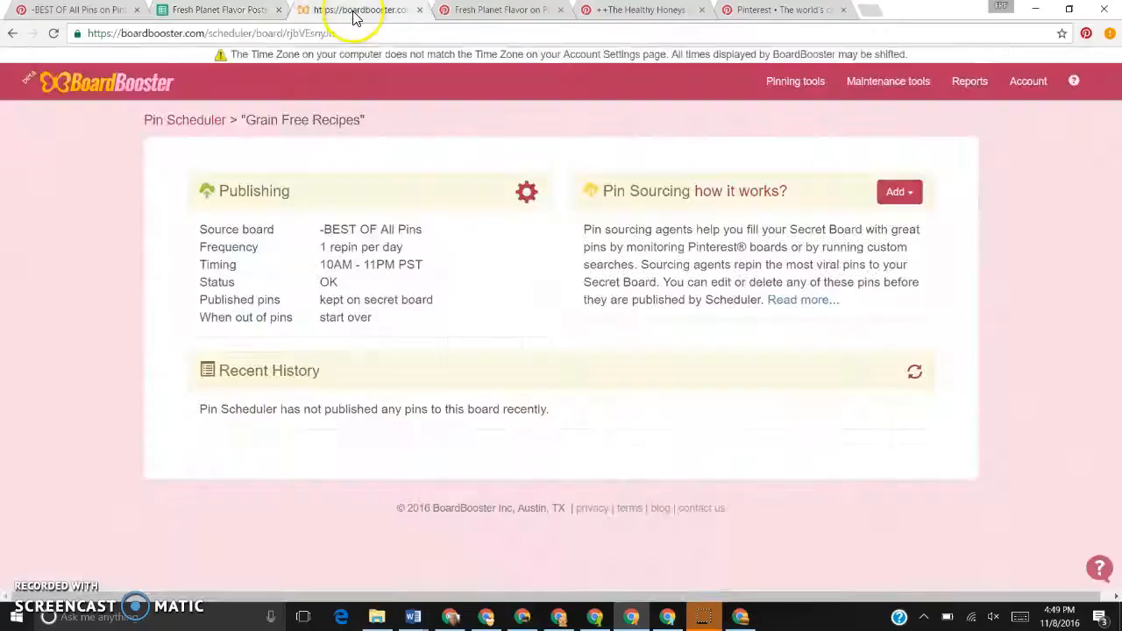
pyautogui.click(12, 32)
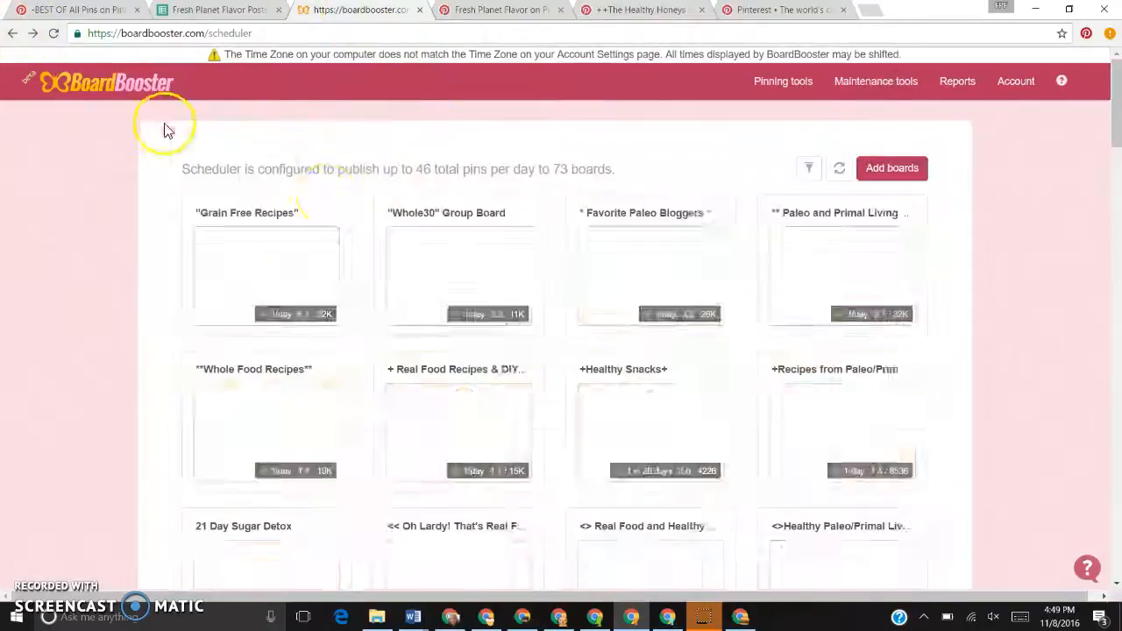
pyautogui.click(881, 171)
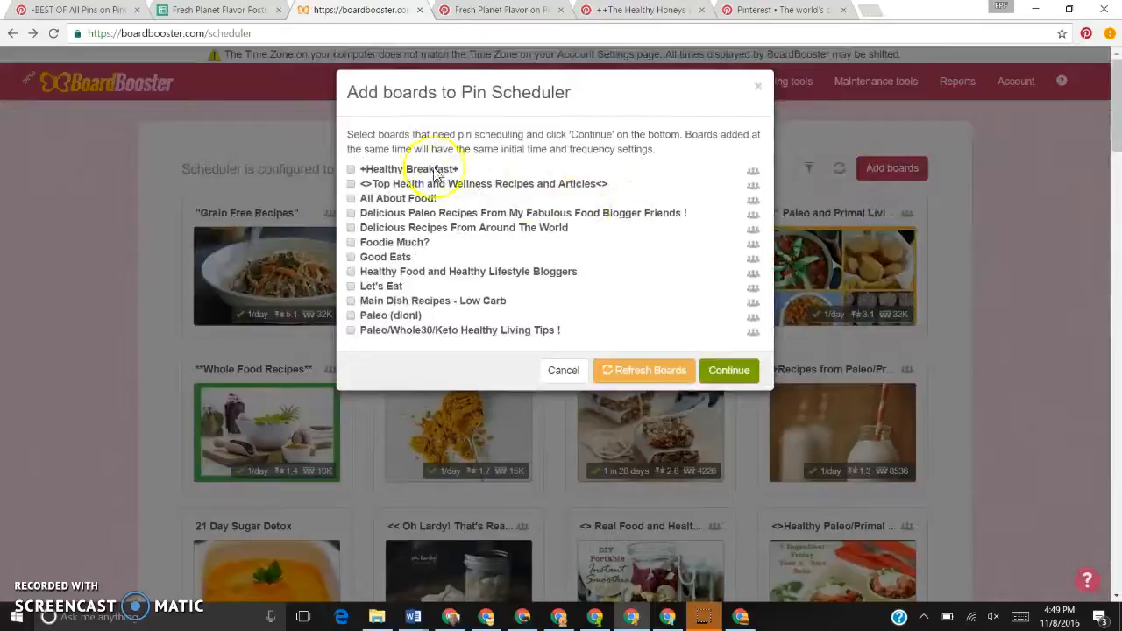
pyautogui.click(626, 369)
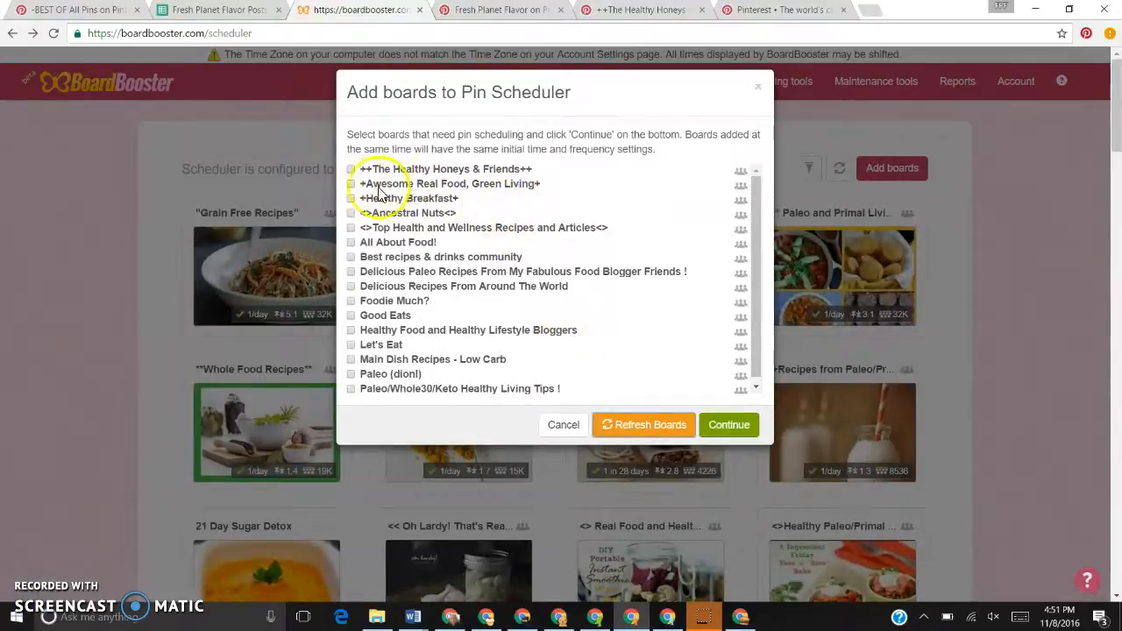
# Step: Select ++The Healthy Honeys & Friends++, +Awesome Real Food, Green Living+ and +Healthy Breakfast+ for pin scheduling and continue to their settings
pyautogui.click(351, 169)
pyautogui.click(351, 184)
pyautogui.click(351, 199)
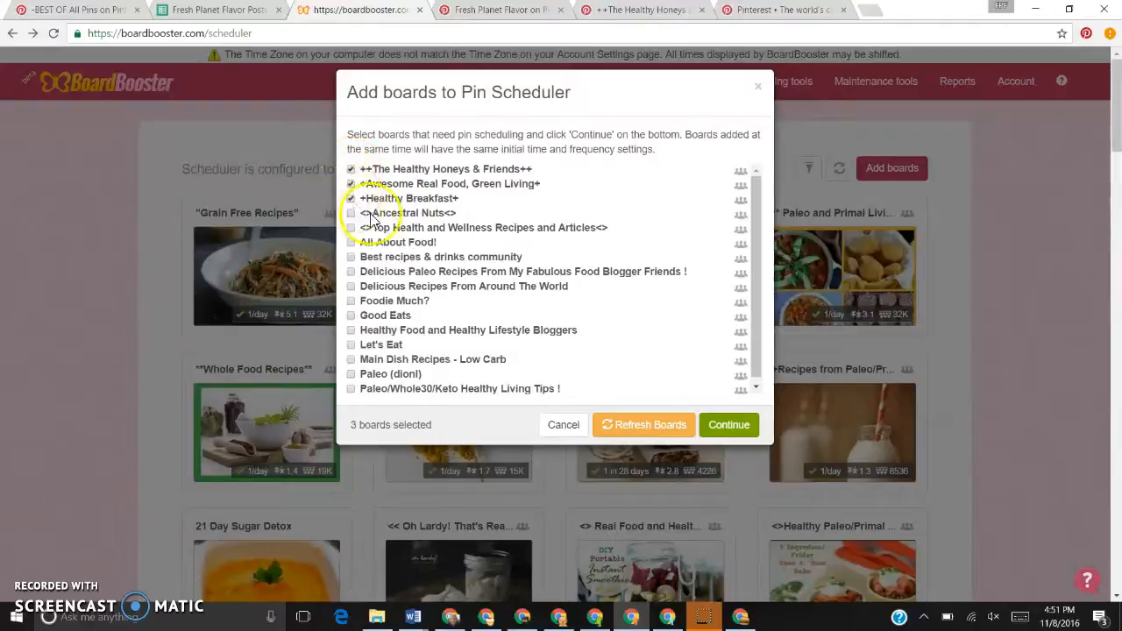
pyautogui.click(719, 425)
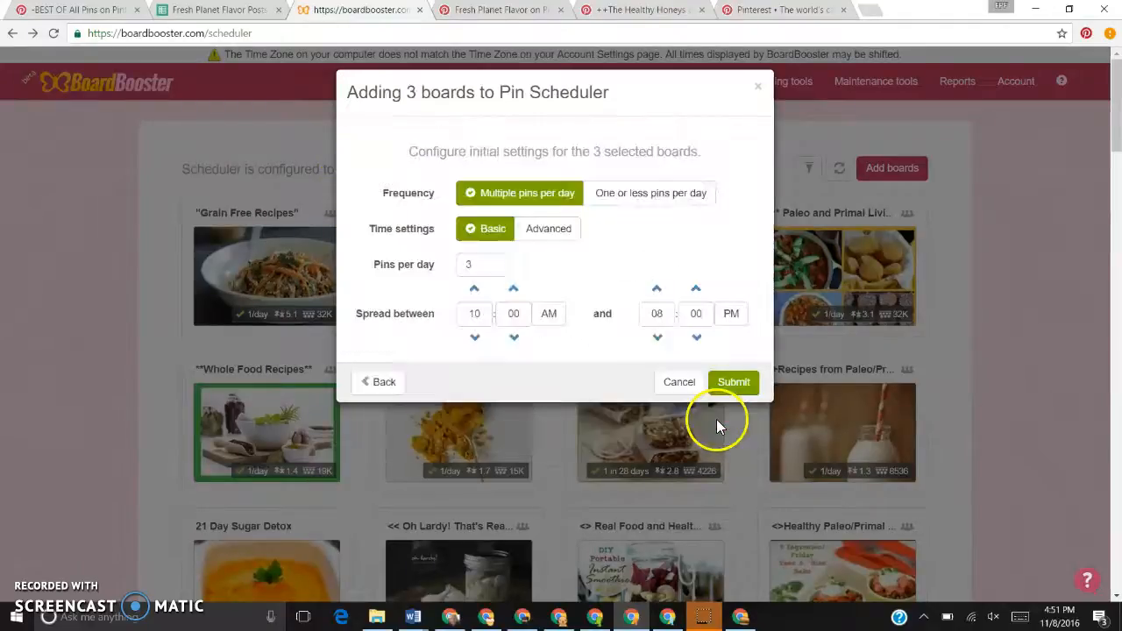
# Step: Schedule the three boards with 1 pin per day spread until 11:00 PM, submit, and dismiss the closing message
pyautogui.click(493, 268)
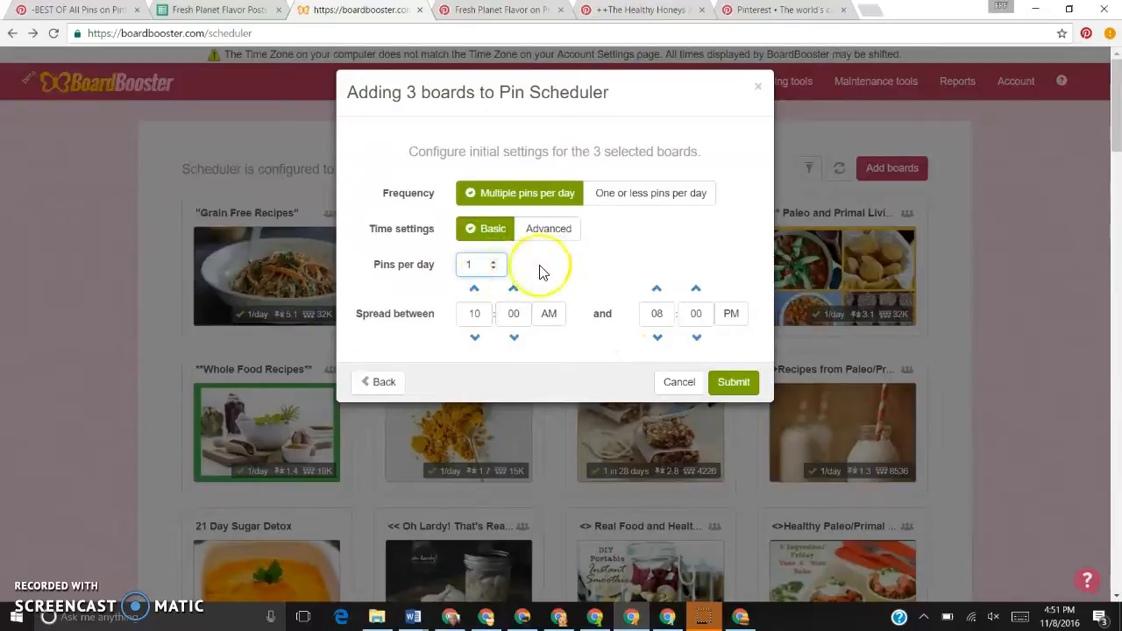
pyautogui.click(659, 290)
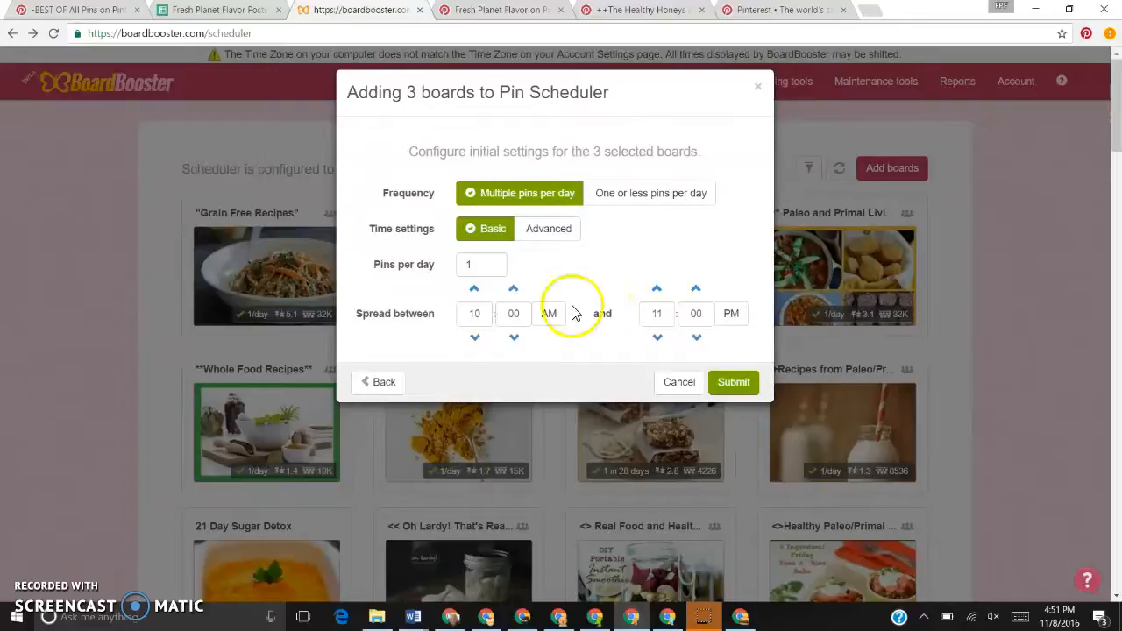
pyautogui.click(733, 383)
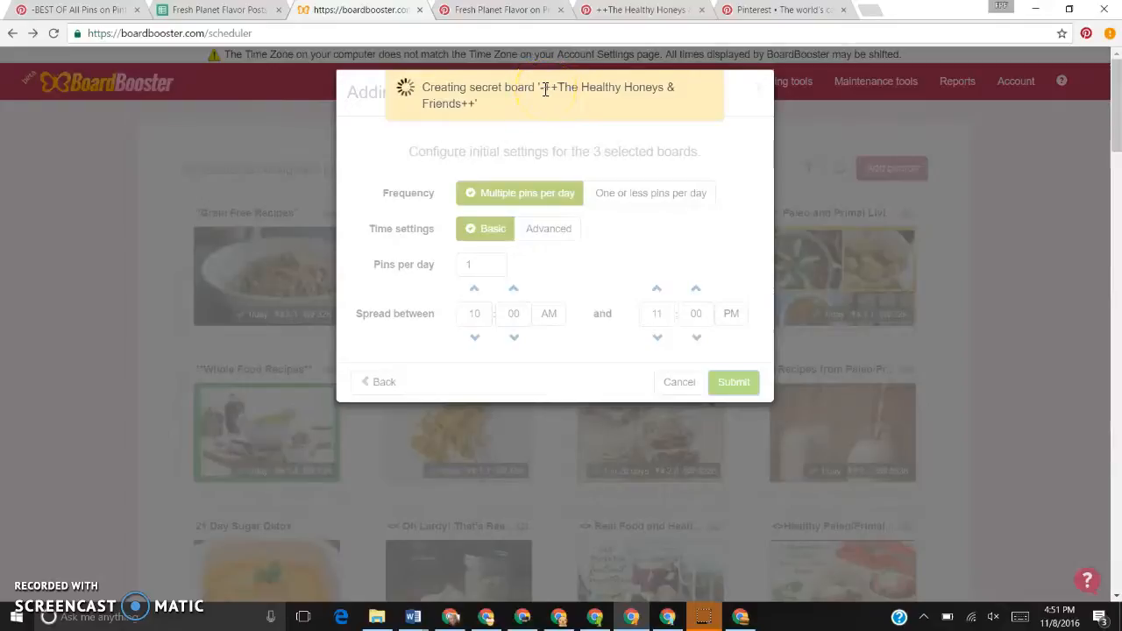
pyautogui.click(498, 192)
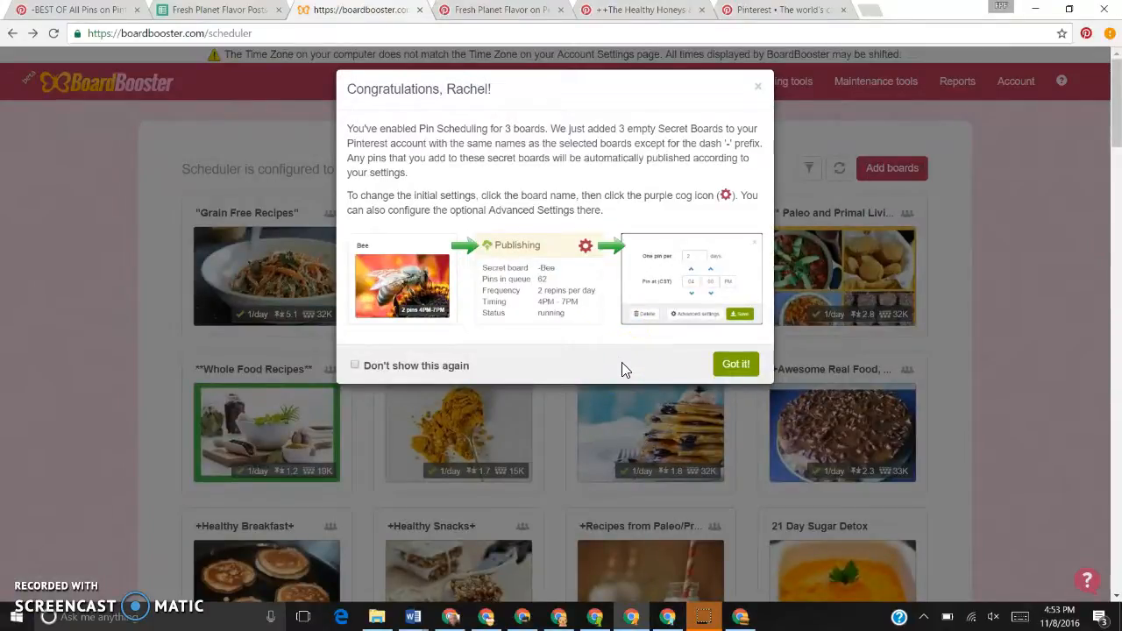
pyautogui.click(735, 365)
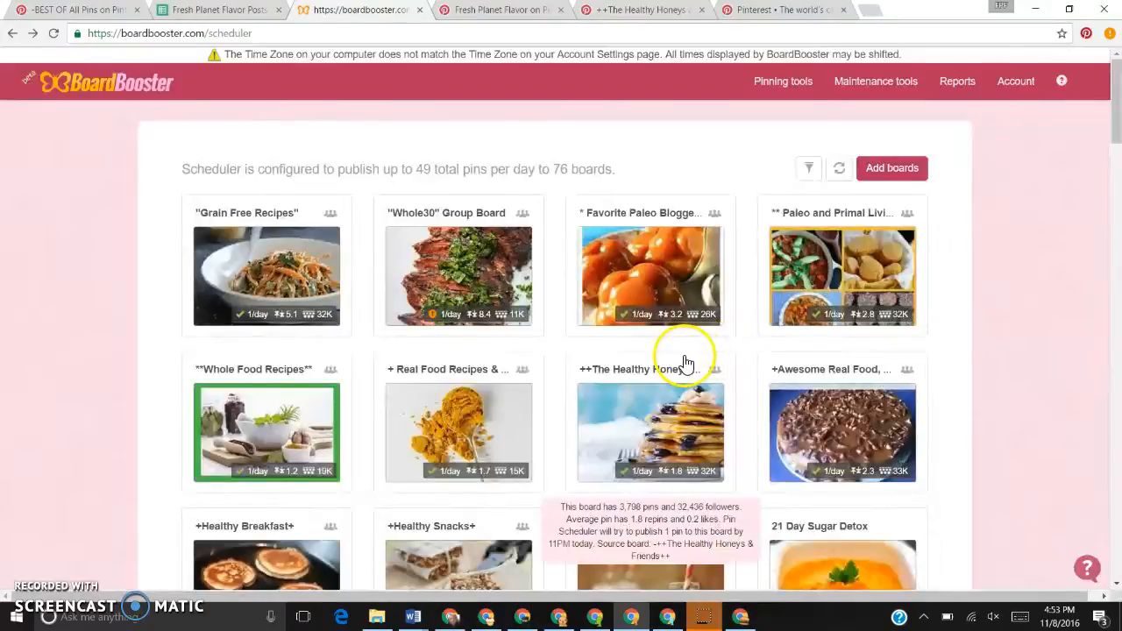
# Step: Add the <>Ancestral Nuts<> board to the Pin Scheduler with 1 pin per day between 10:00 AM and 11:00 PM
pyautogui.click(894, 167)
pyautogui.click(351, 170)
pyautogui.click(731, 386)
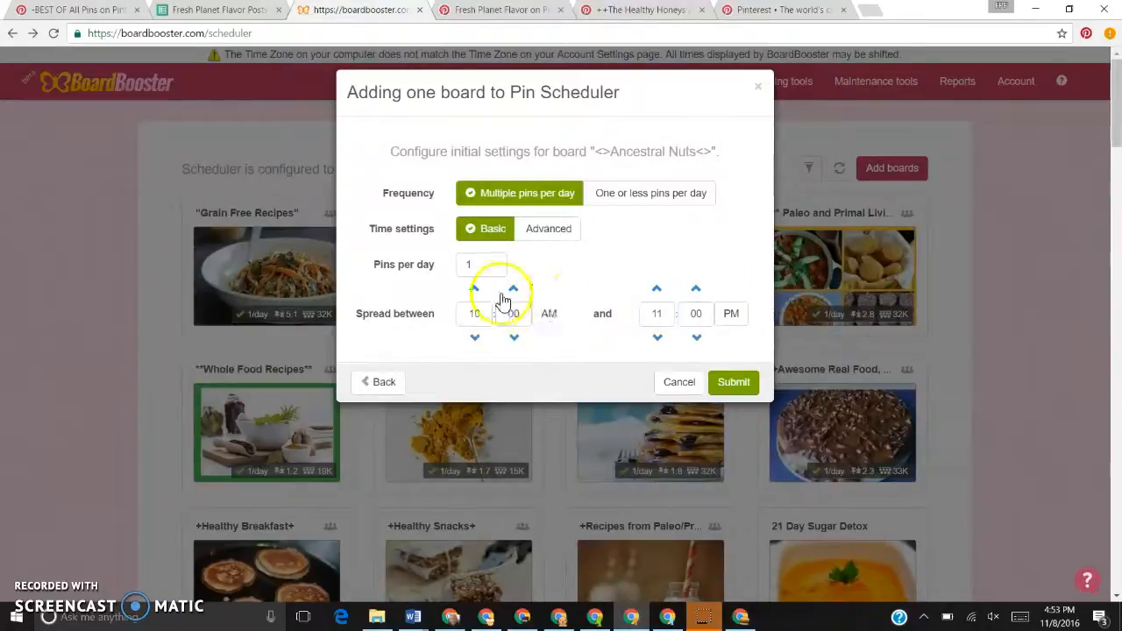
pyautogui.click(735, 382)
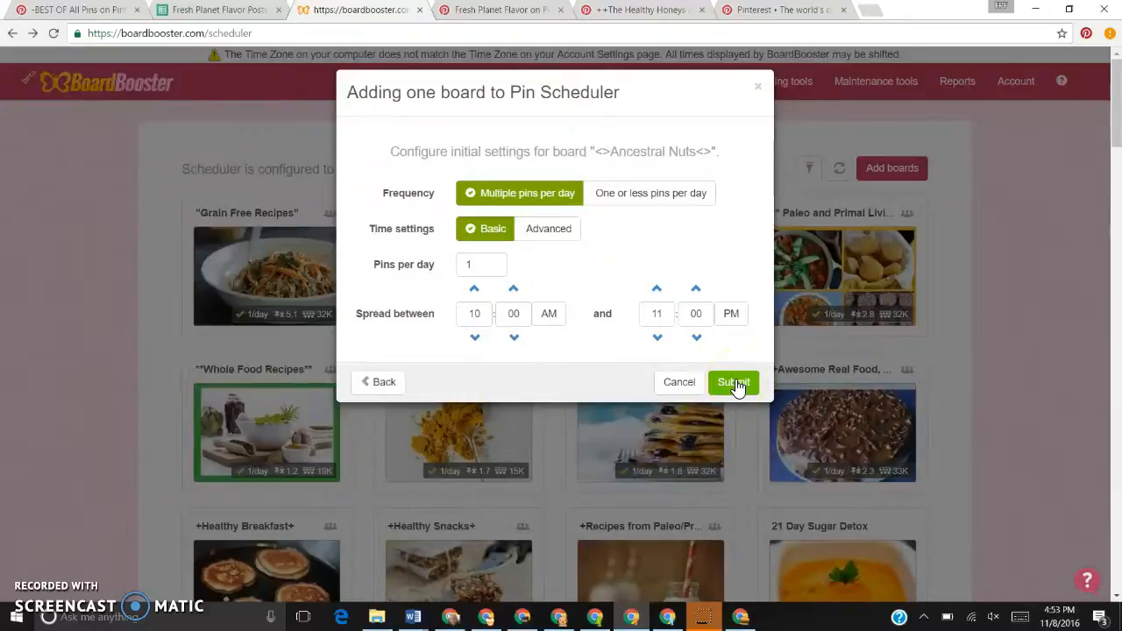
pyautogui.click(742, 386)
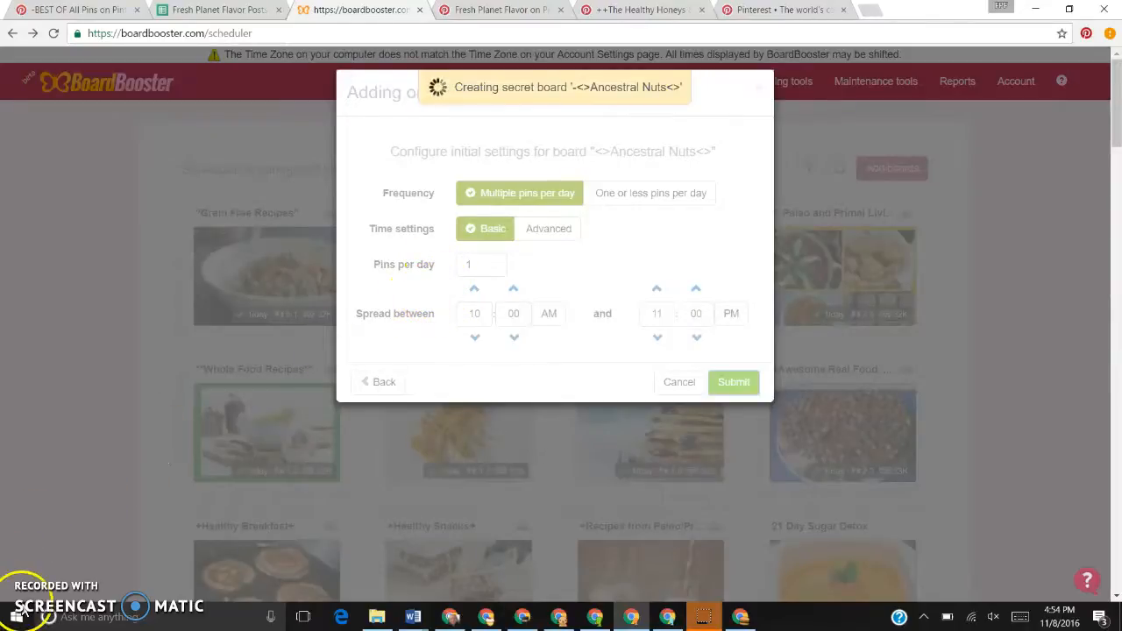
pyautogui.click(740, 366)
# Step: Delete the +Healthy Breakfast+ board from the Pin Scheduler through its scheduling settings
pyautogui.scroll(-1, 264, 508)
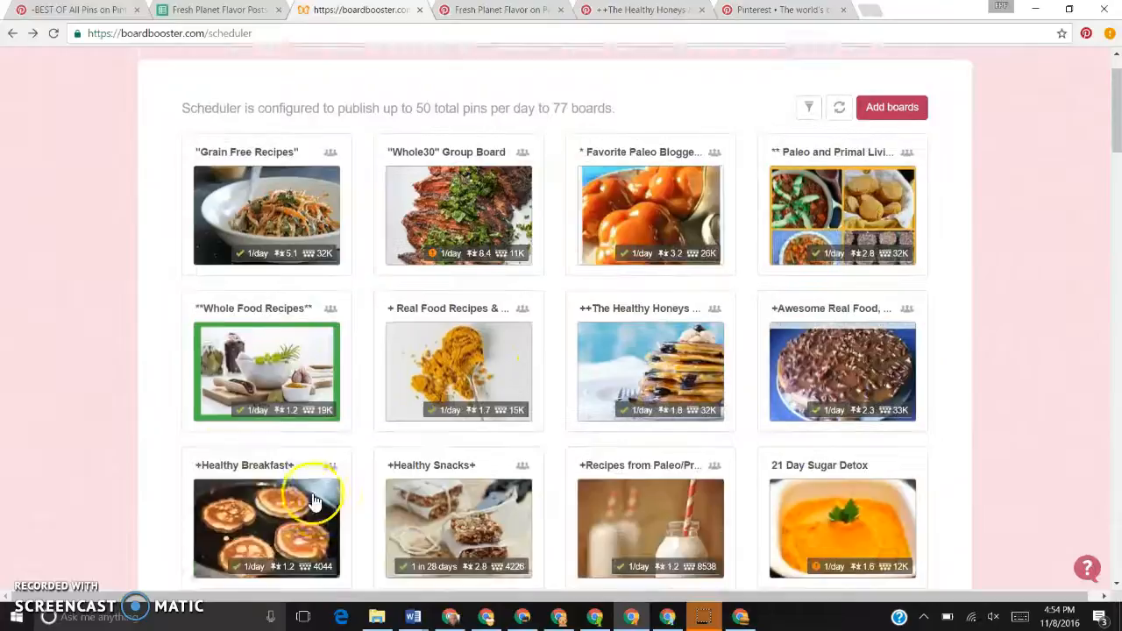
pyautogui.click(306, 482)
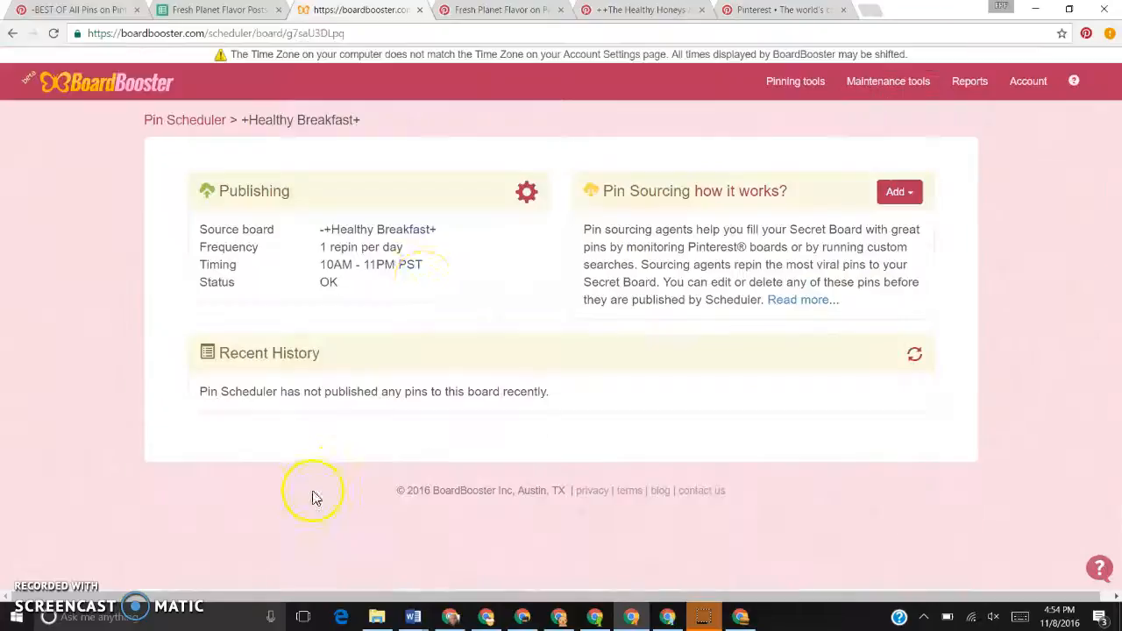
pyautogui.click(525, 193)
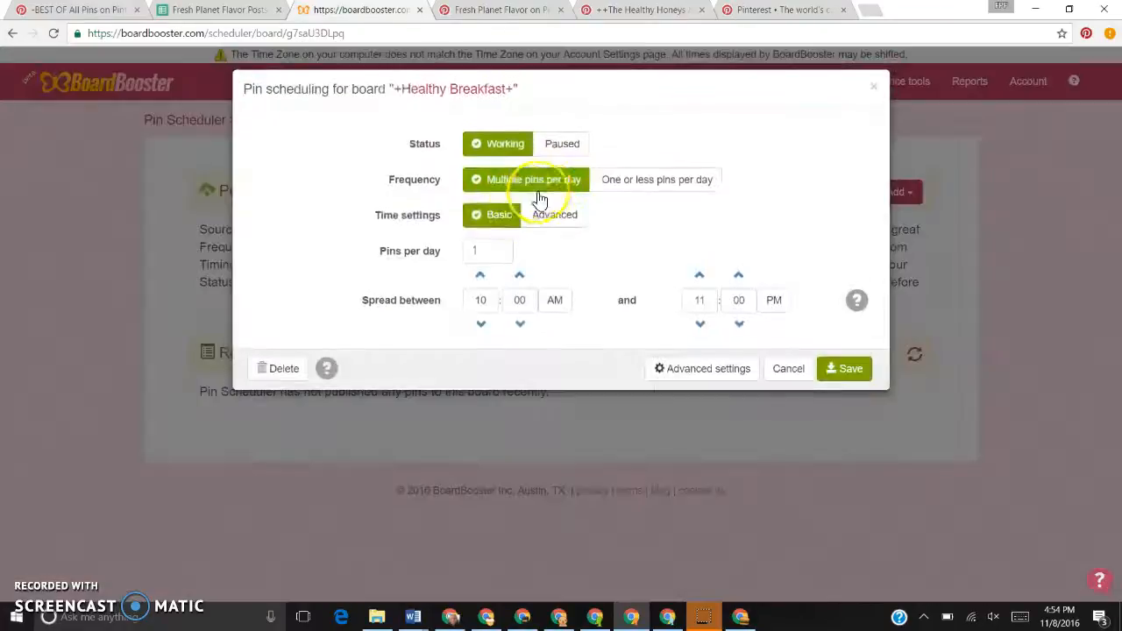
pyautogui.click(292, 370)
pyautogui.click(536, 199)
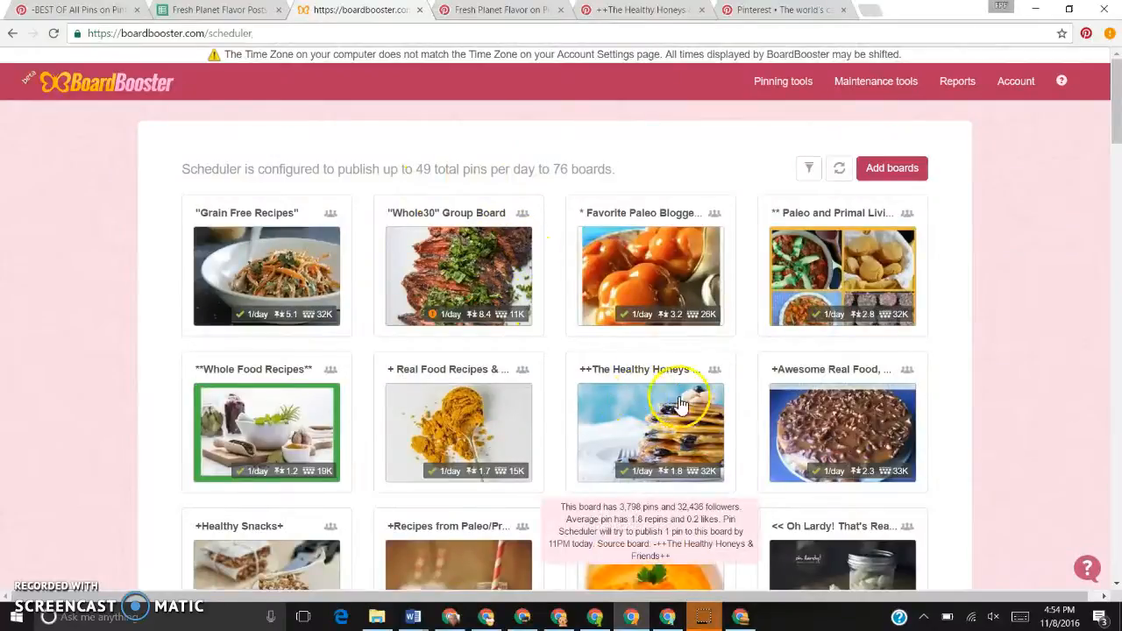
# Step: Open the pin scheduling settings of the ++The Healthy Honeys & Friends++ board to review them
pyautogui.scroll(-2, 805, 400)
pyautogui.scroll(-3, 812, 399)
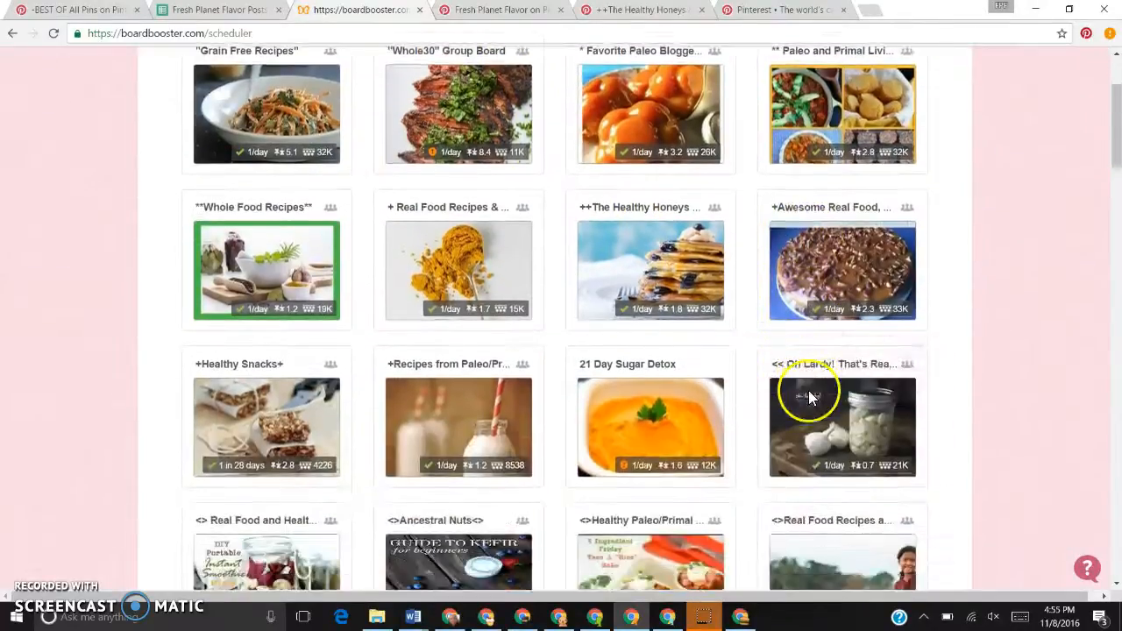
pyautogui.moveTo(676, 151)
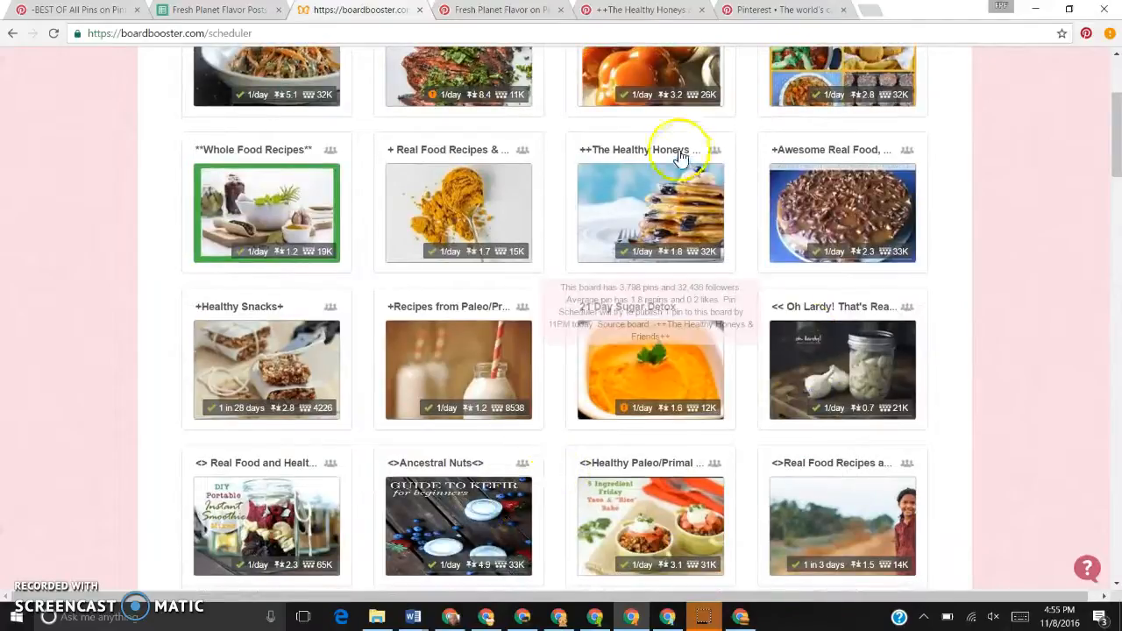
pyautogui.click(683, 202)
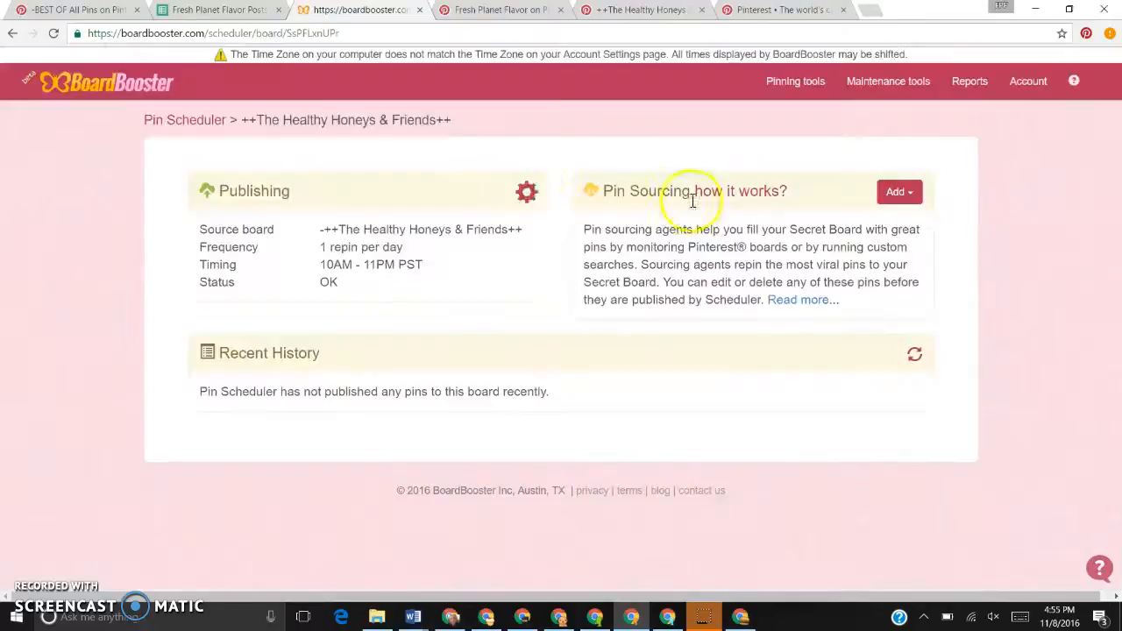
pyautogui.click(523, 193)
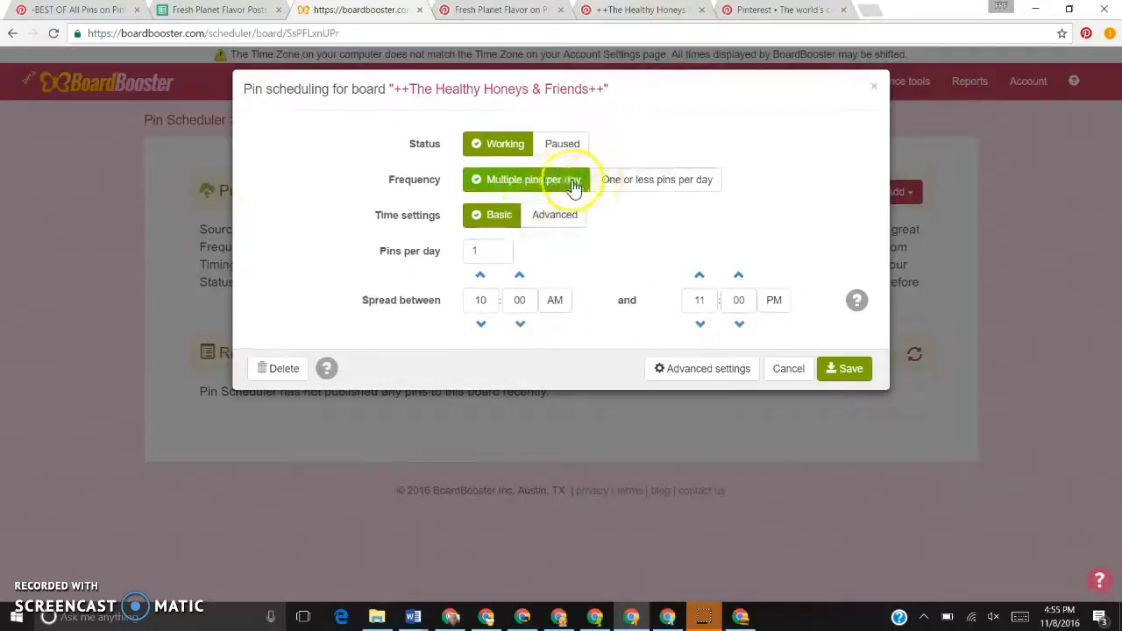
# Step: Switch to the Google Sheets master list, open The Healthy Honeys & Friends board from its link in A78, and look through its pins
pyautogui.click(210, 13)
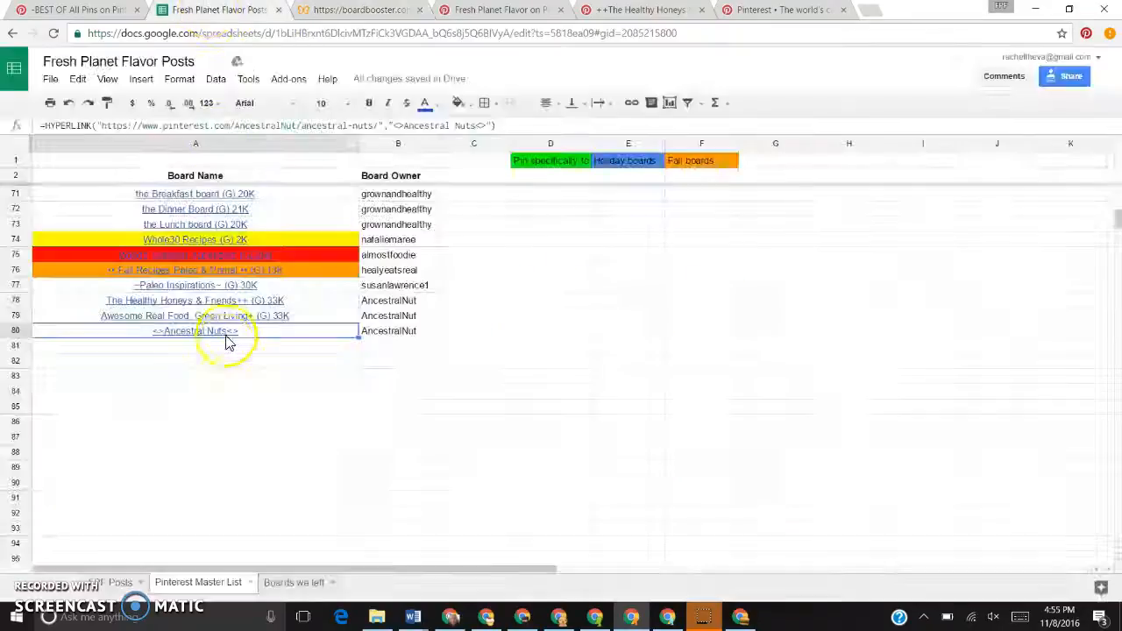
pyautogui.click(208, 302)
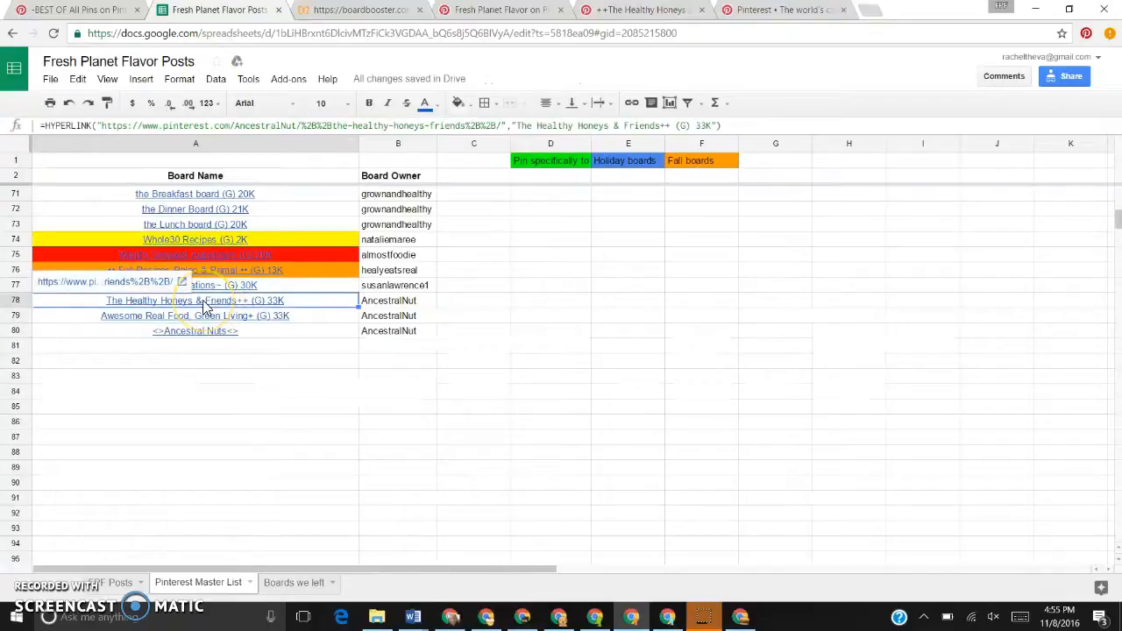
pyautogui.click(127, 281)
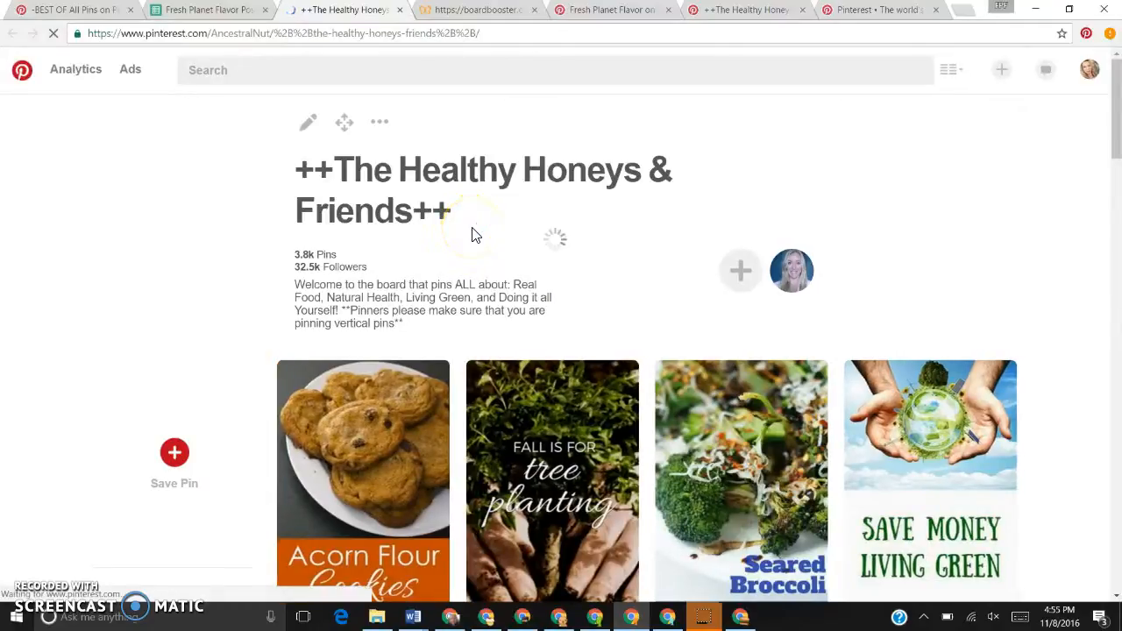
pyautogui.scroll(-6, 526, 325)
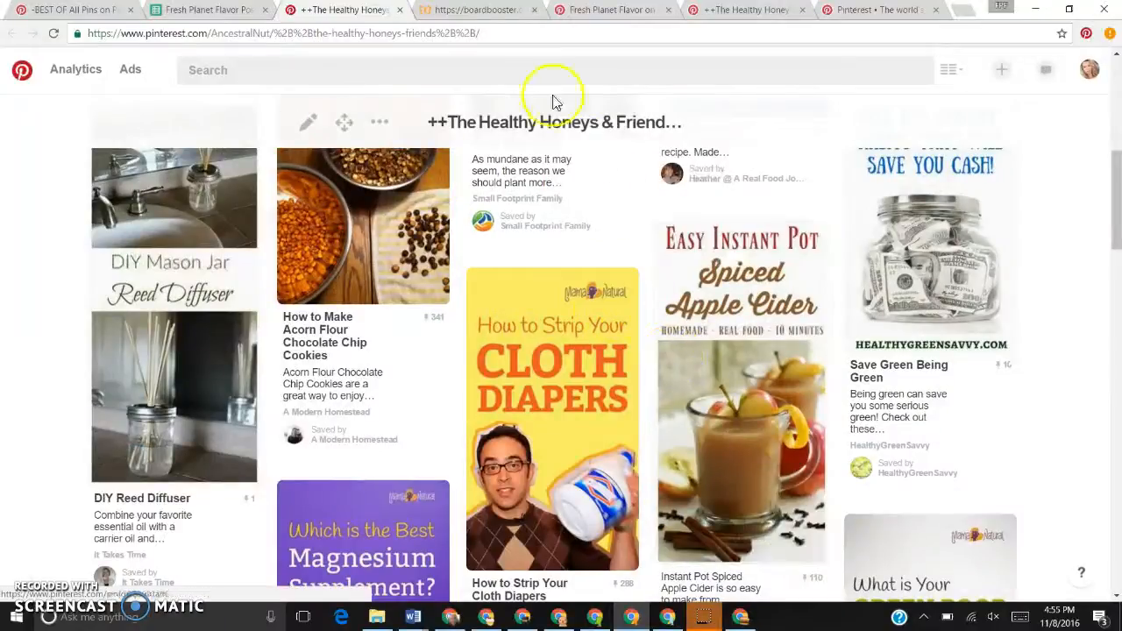
# Step: Open the "20 Minute Meal: Tomato Basil Chicken" pin on The Healthy Honeys & Friends board and compare its save time with the board's BoardBooster schedule
pyautogui.scroll(6, 652, 358)
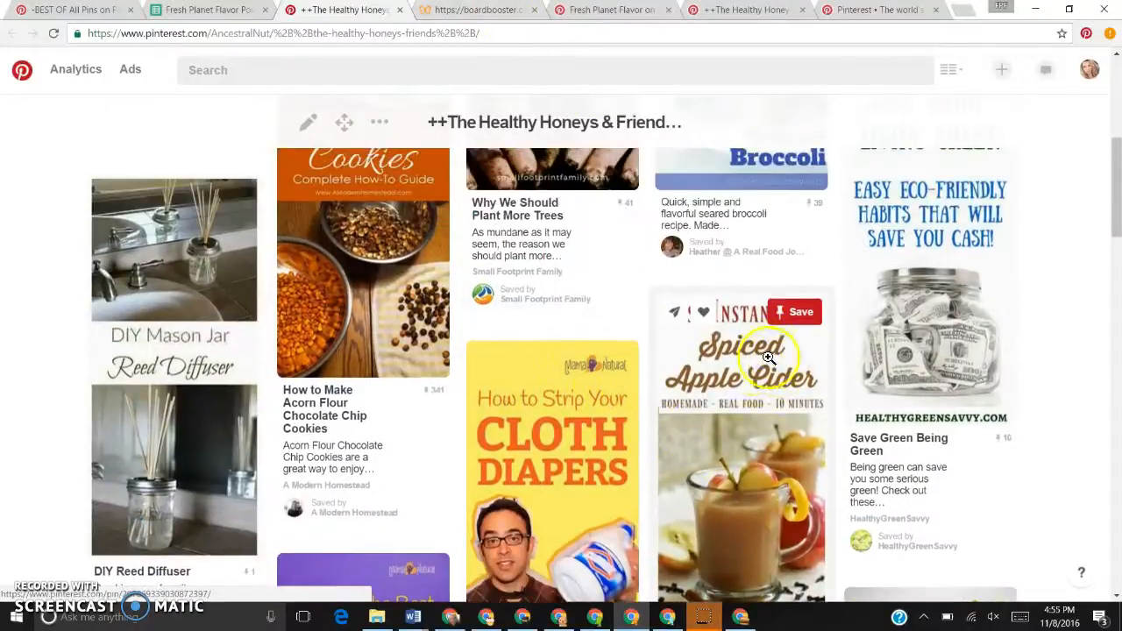
pyautogui.scroll(-10, 748, 366)
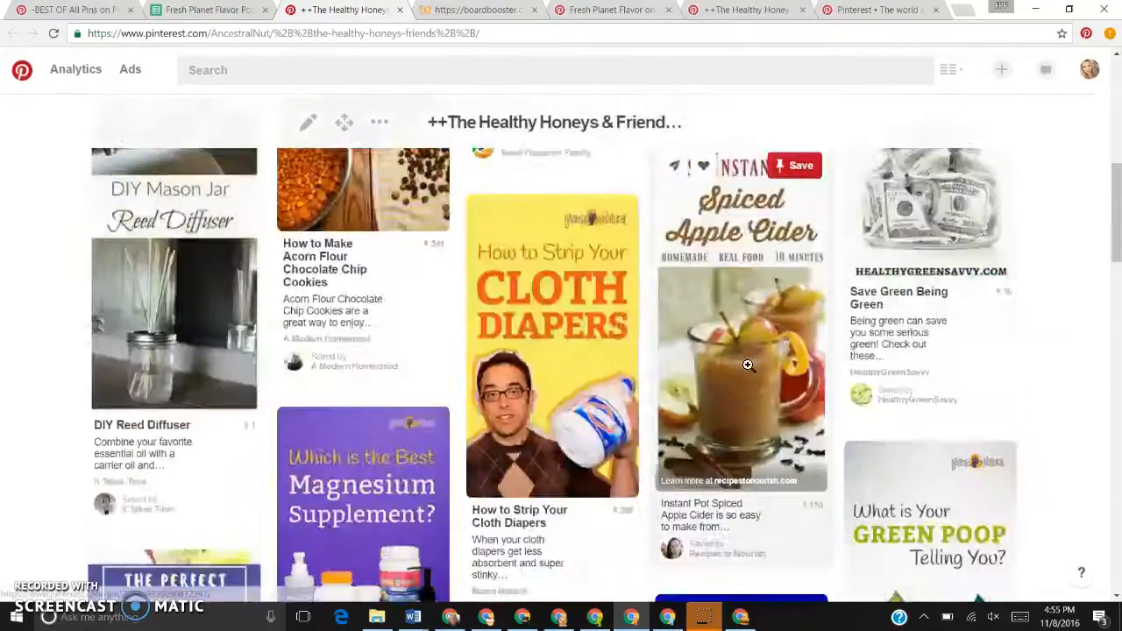
pyautogui.scroll(-7, 748, 365)
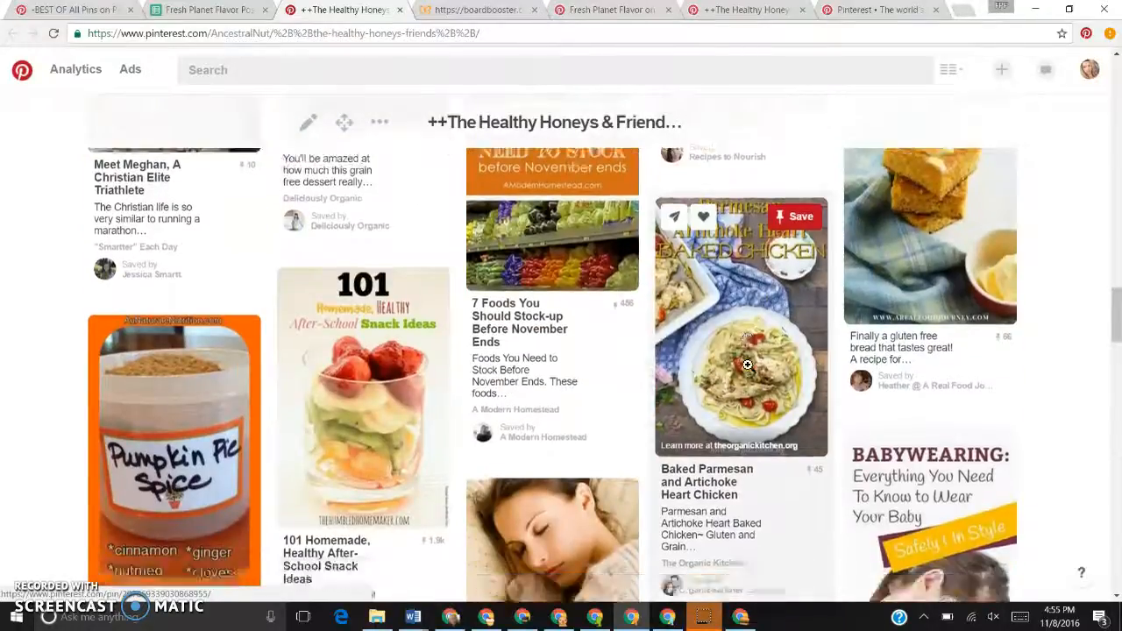
pyautogui.scroll(-1, 748, 379)
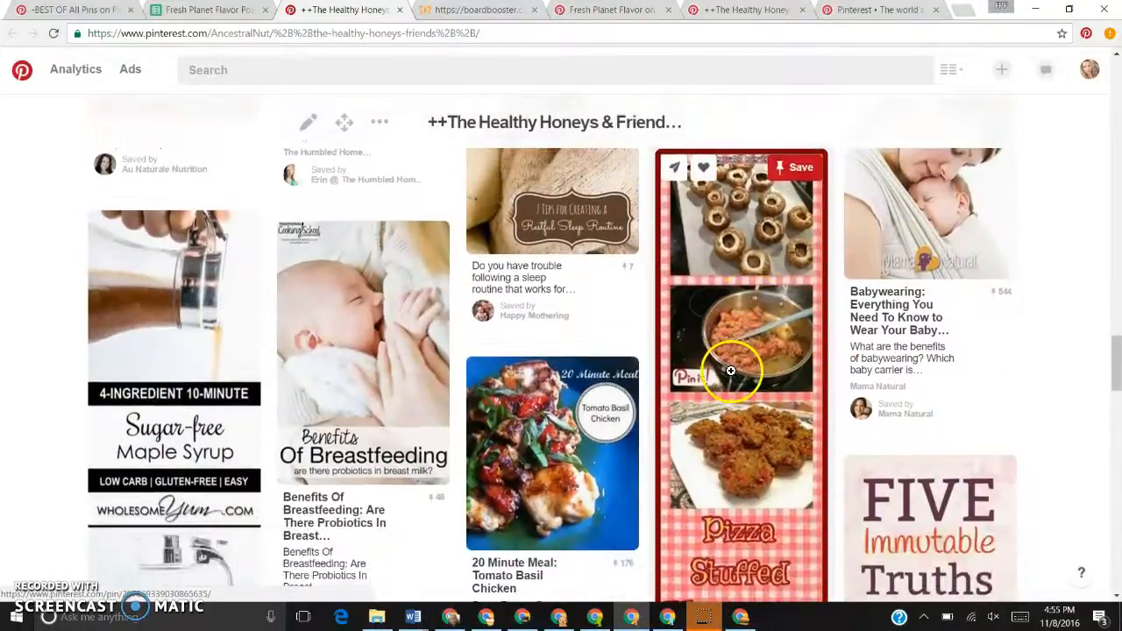
pyautogui.click(624, 492)
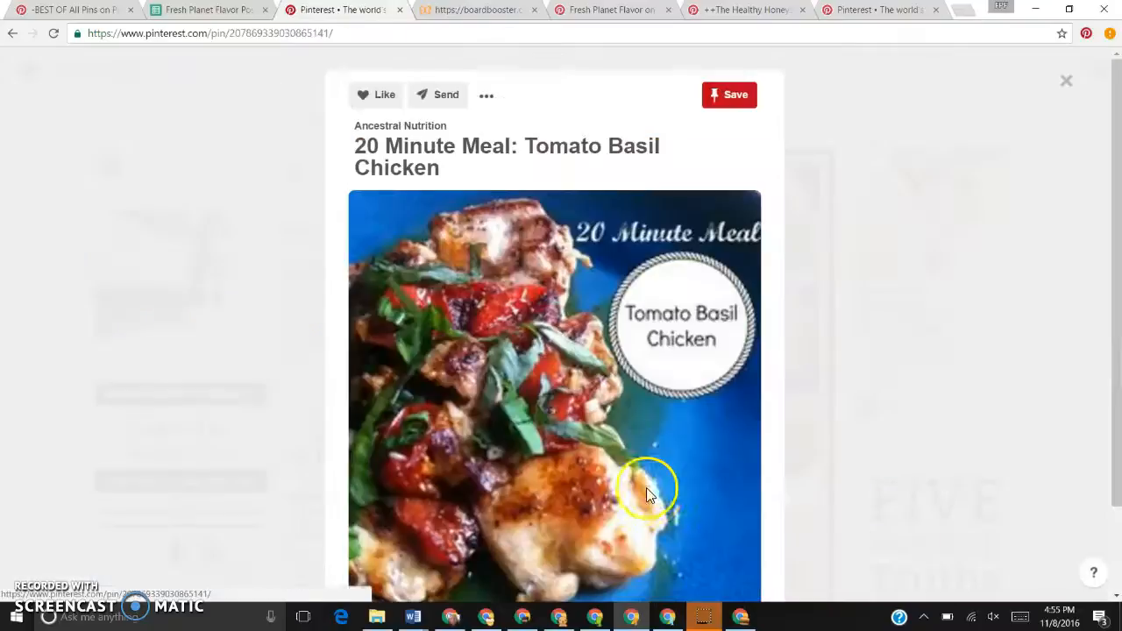
pyautogui.scroll(-5, 693, 421)
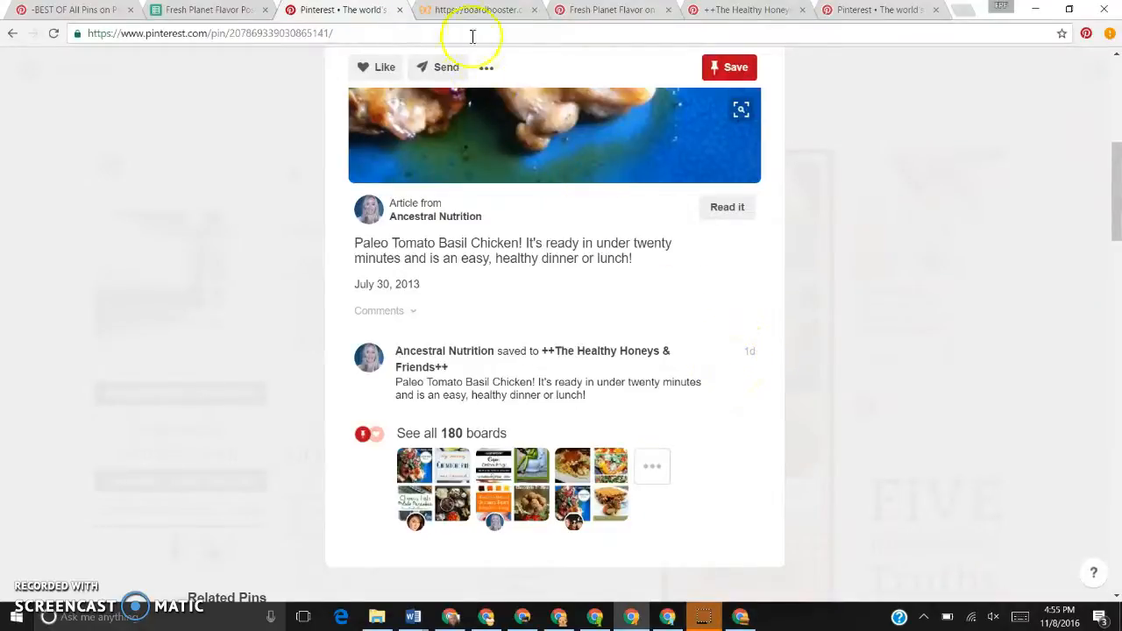
pyautogui.click(480, 11)
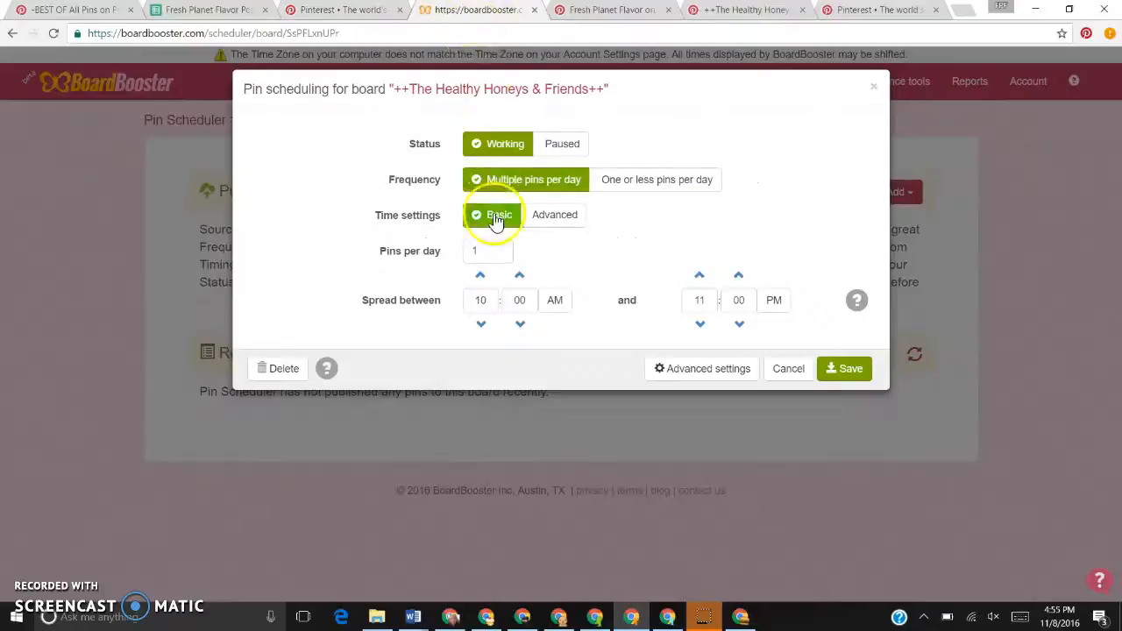
pyautogui.click(322, 11)
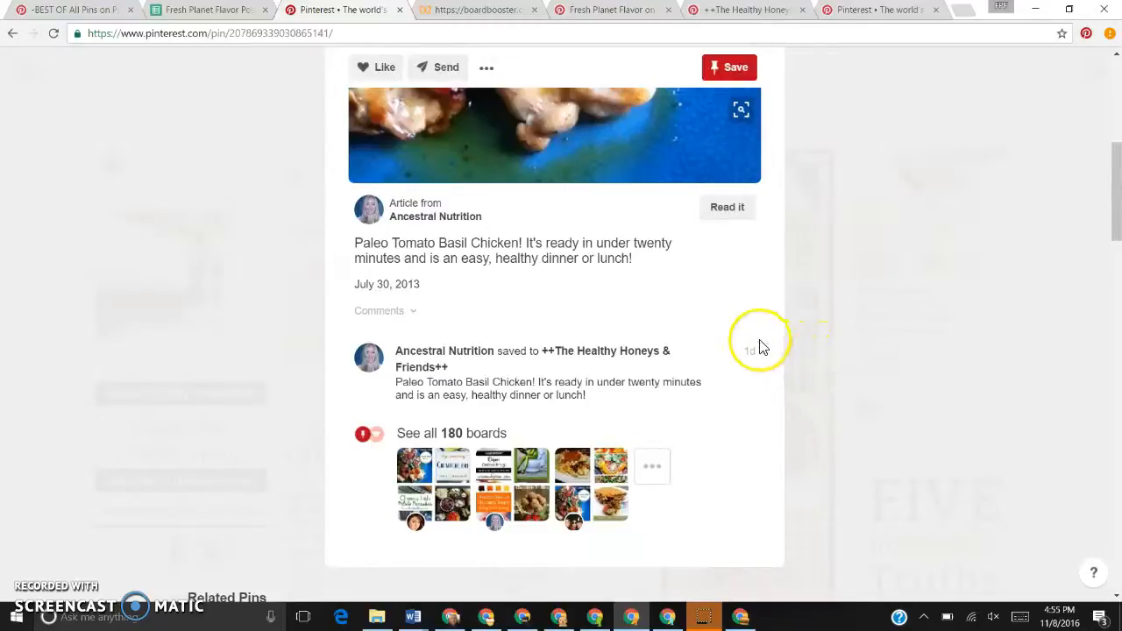
# Step: Switch to BoardBooster, preview the "One or less pins per day" frequency for The Healthy Honeys & Friends board, and restore "Multiple pins per day"
pyautogui.click(478, 10)
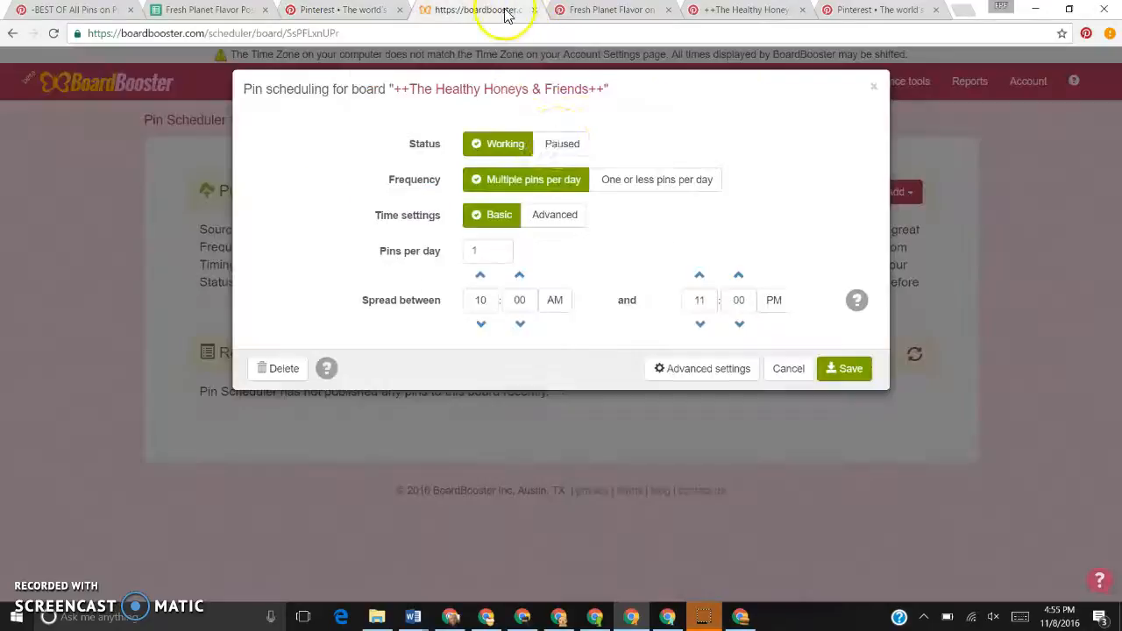
pyautogui.click(649, 186)
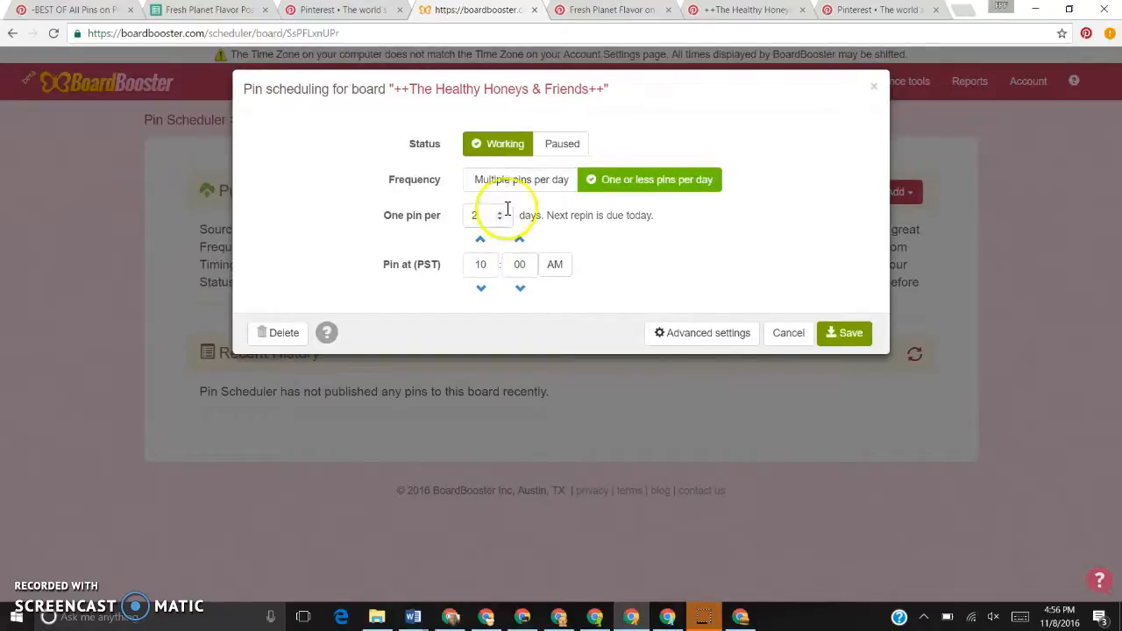
pyautogui.click(508, 184)
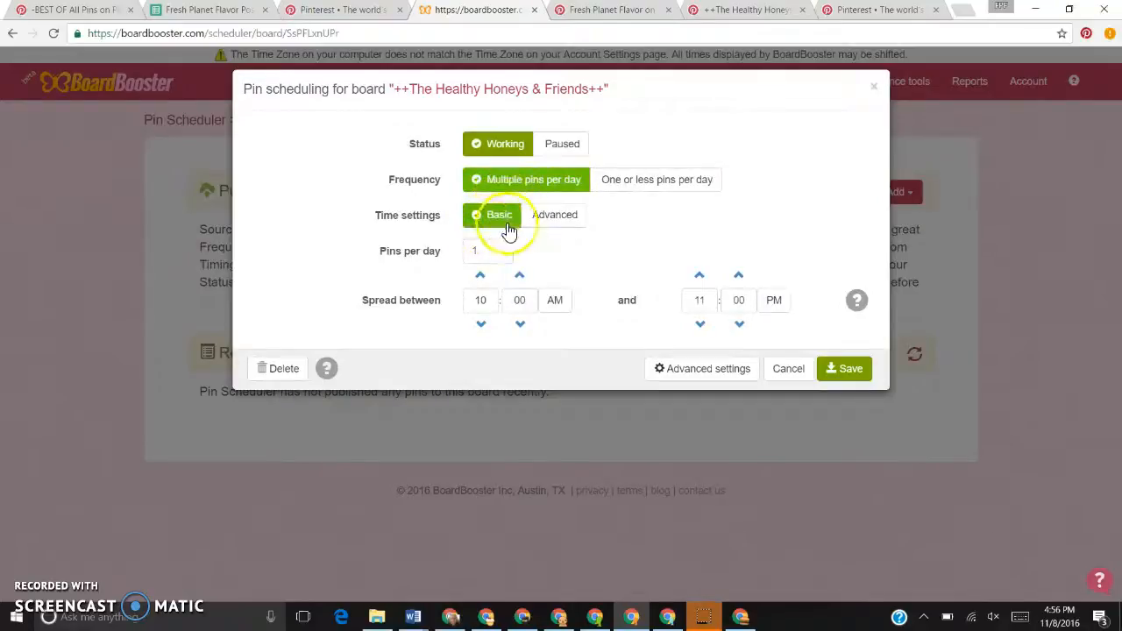